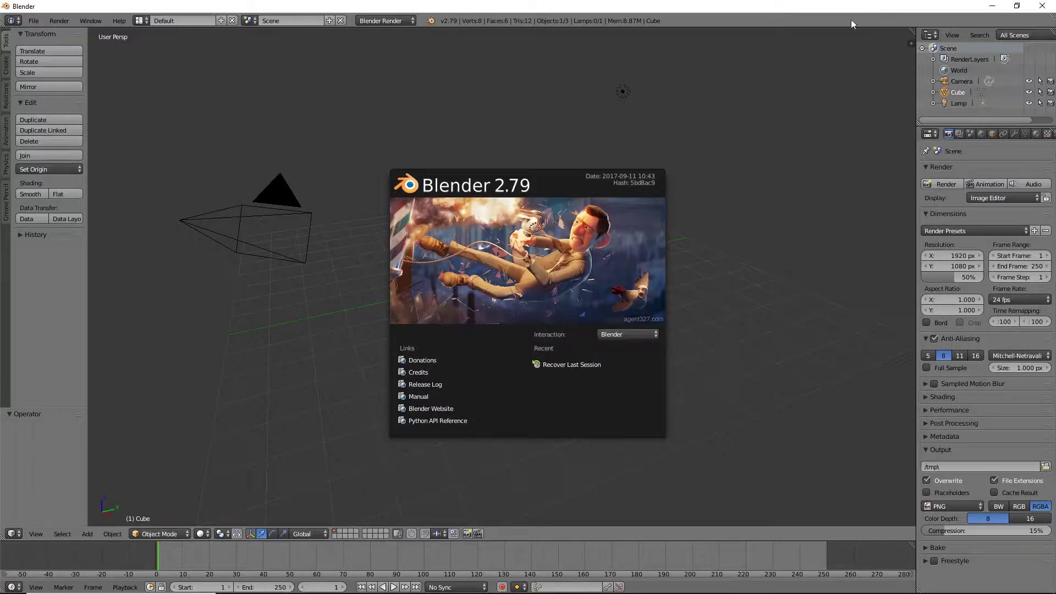
Step: Dismiss the splash screen and shrink the timeline area to give the 3D view more height
{"action": "left_click", "coordinate": [703, 282]}
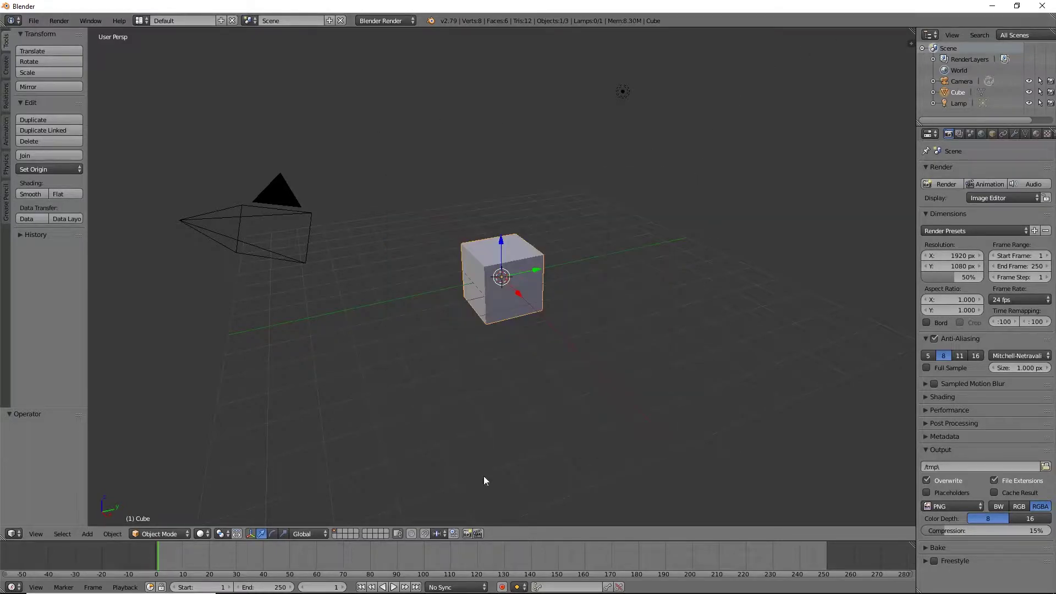
{"action": "left_click_drag", "start_coordinate": [522, 541], "coordinate": [575, 581]}
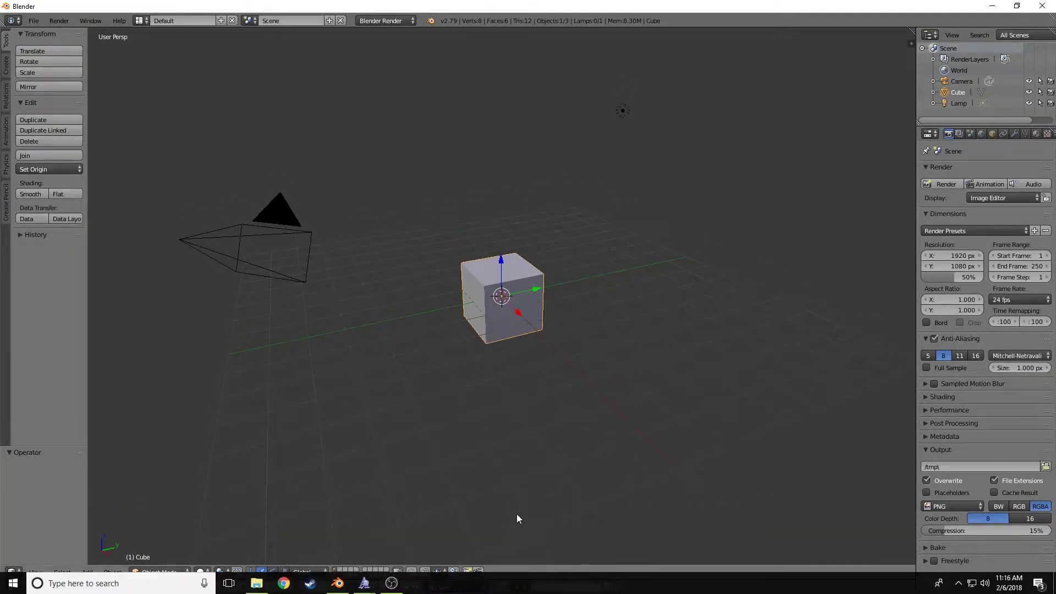
{"action": "mouse_move", "coordinate": [485, 579]}
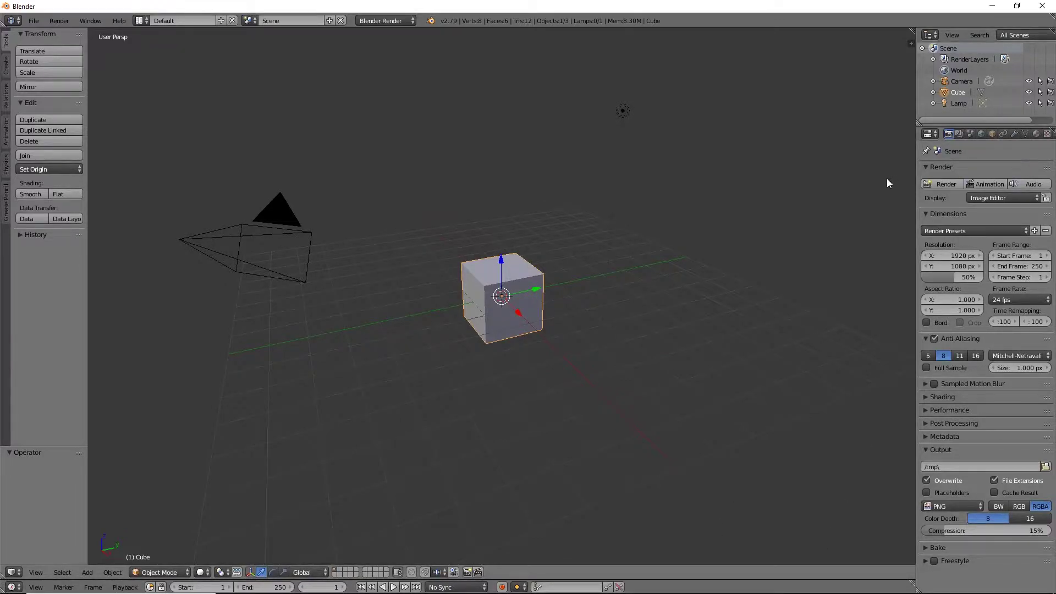
Step: Show the 3D view's properties sidebar, start the Screencast Keys display and collapse its section
{"action": "key", "text": "n"}
{"action": "scroll", "coordinate": [866, 264], "scroll_direction": "down", "scroll_amount": 5}
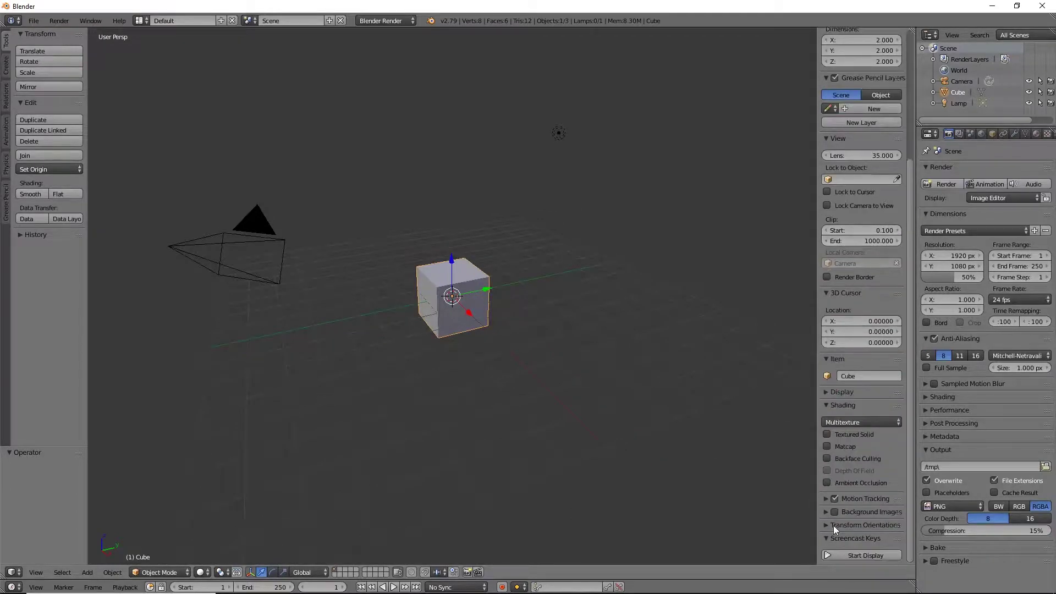
{"action": "left_click", "coordinate": [870, 550]}
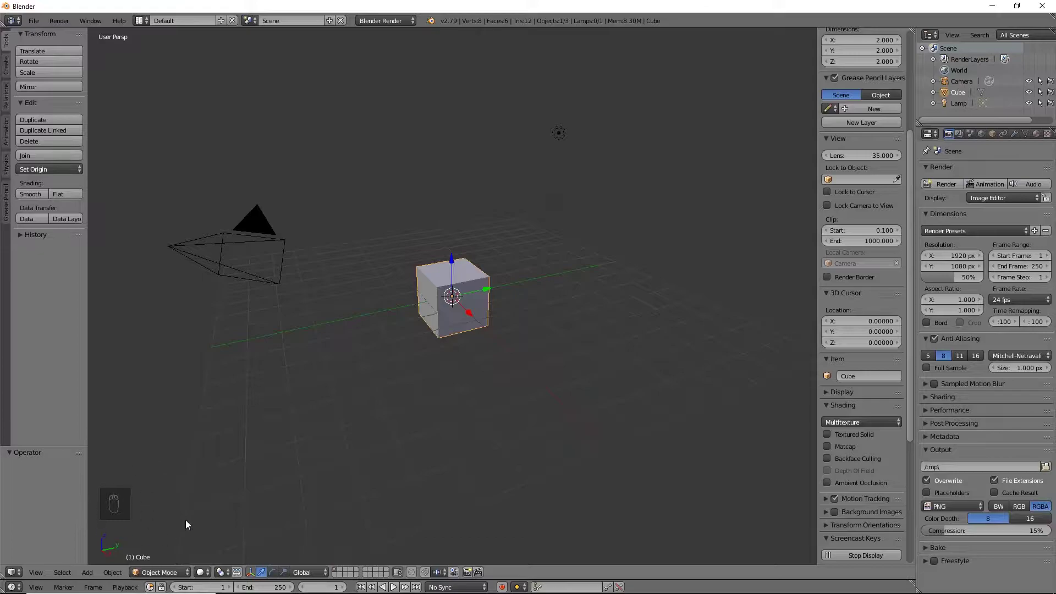
{"action": "left_click", "coordinate": [827, 539]}
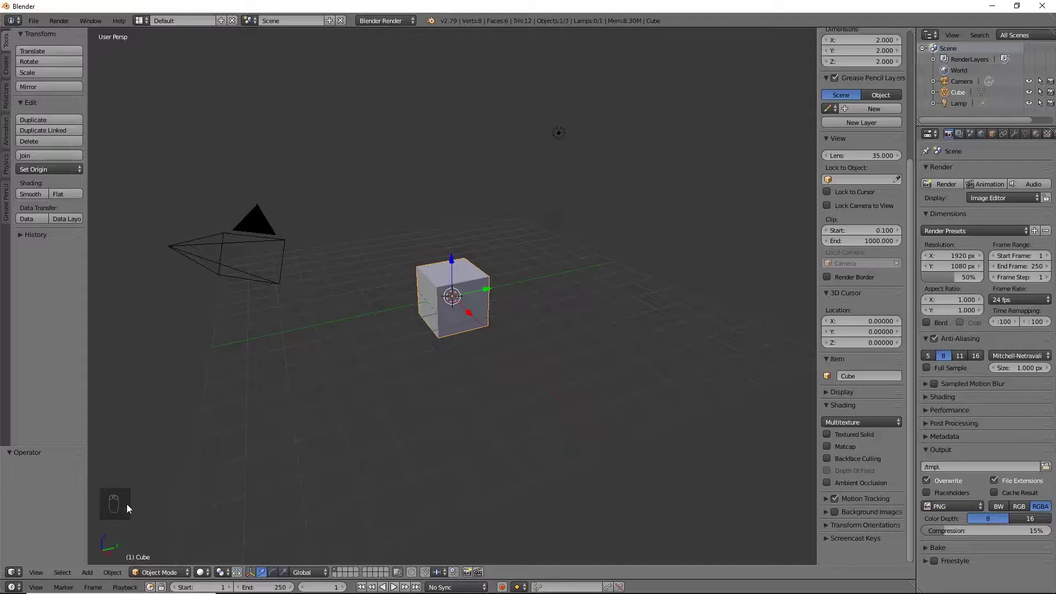
Step: Collapse the Grease Pencil Layers, View, 3D Cursor, Item and Shading sections of the sidebar
{"action": "scroll", "coordinate": [859, 273], "scroll_direction": "up", "scroll_amount": 8}
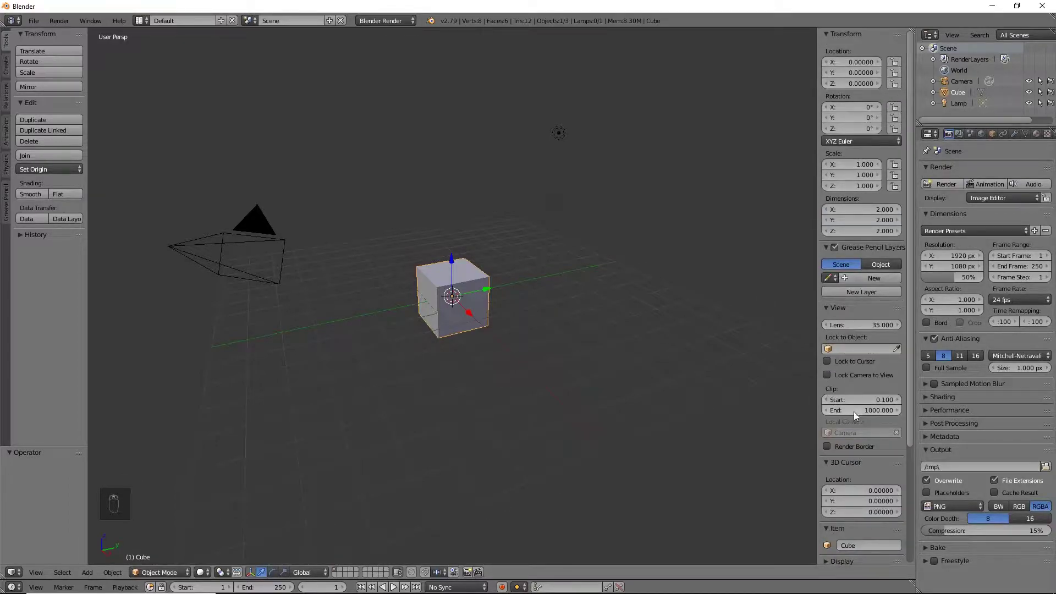
{"action": "left_click", "coordinate": [826, 247]}
{"action": "left_click", "coordinate": [826, 262]}
{"action": "left_click", "coordinate": [825, 262]}
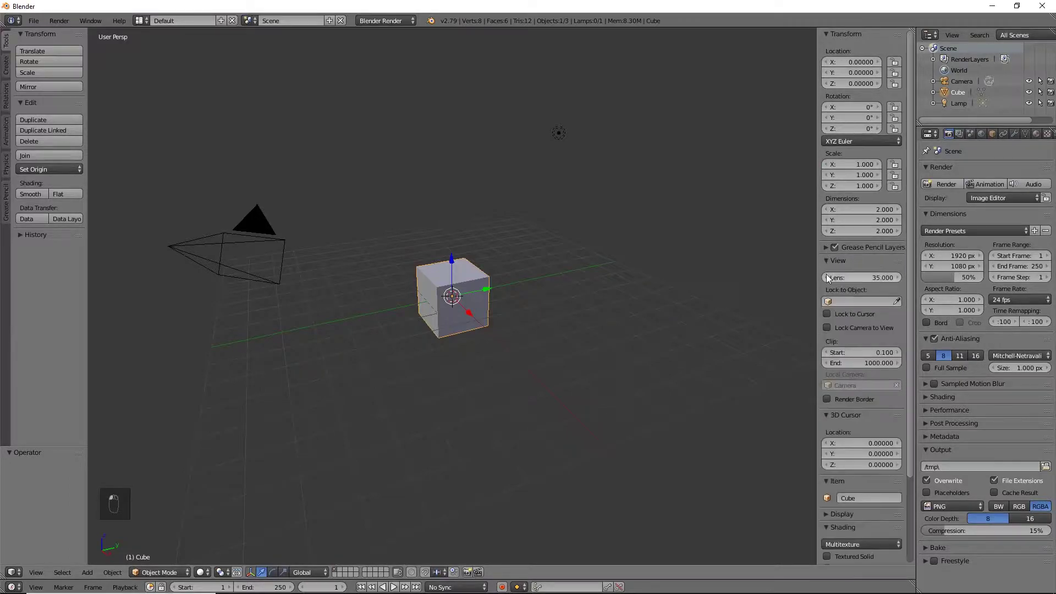
{"action": "left_click", "coordinate": [826, 415]}
{"action": "left_click", "coordinate": [825, 428]}
{"action": "left_click", "coordinate": [826, 454]}
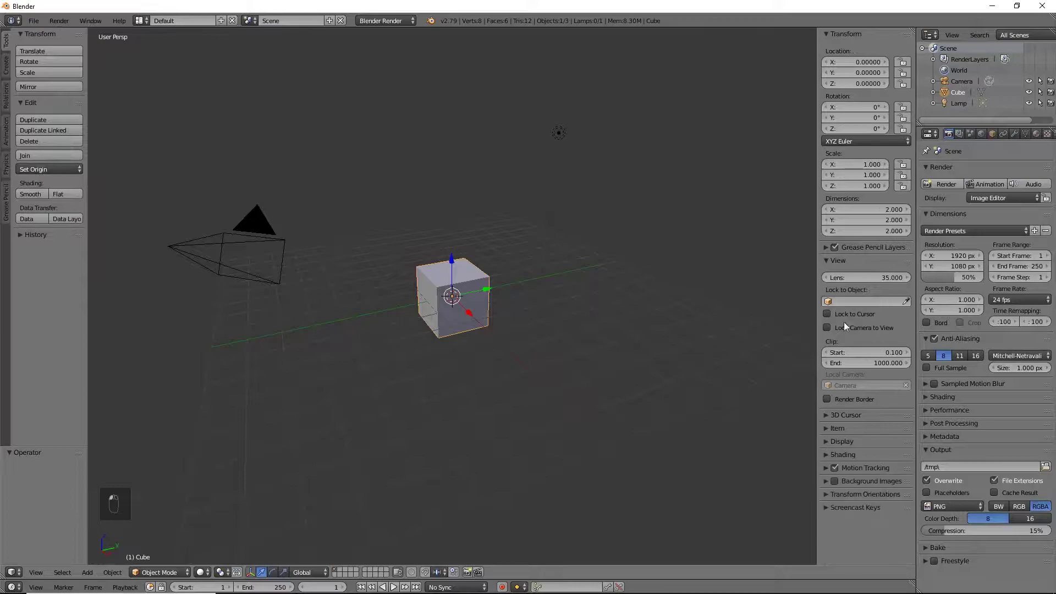
{"action": "left_click", "coordinate": [826, 260]}
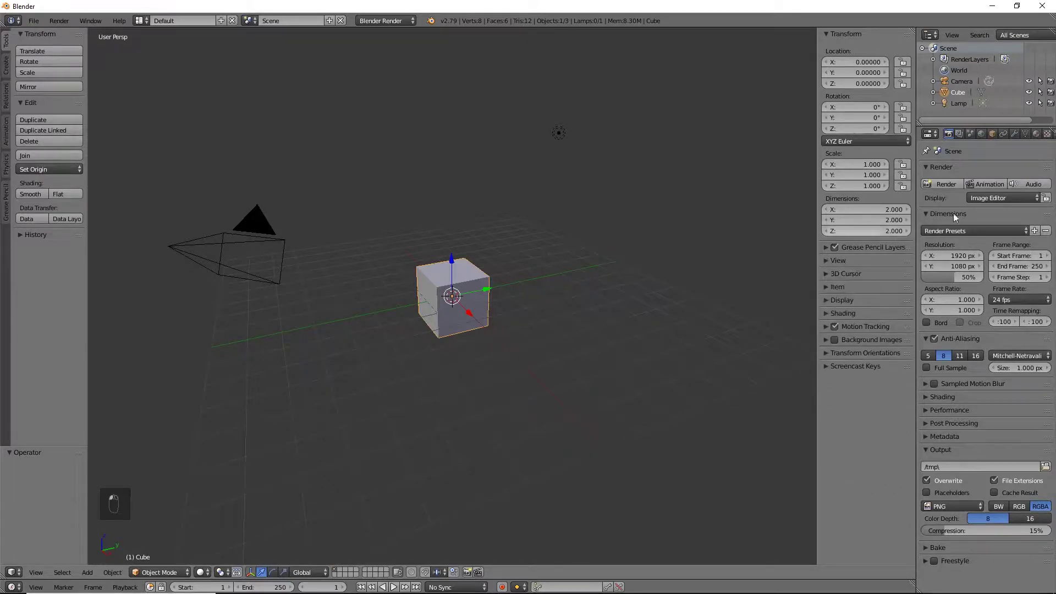
Step: Apply the Inches unit preset in the scene properties
{"action": "left_click", "coordinate": [971, 134]}
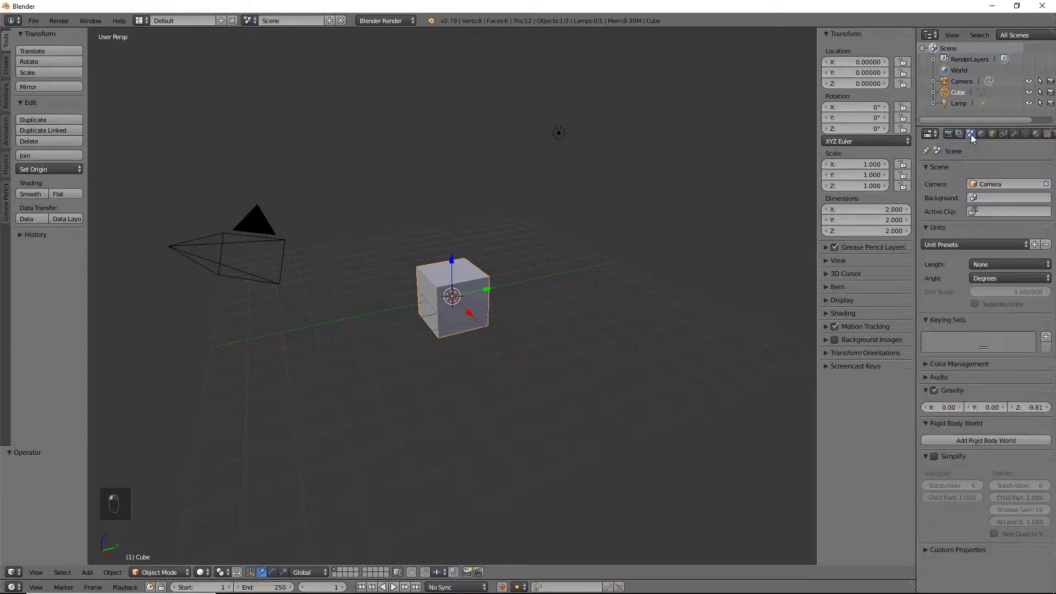
{"action": "left_click", "coordinate": [962, 248]}
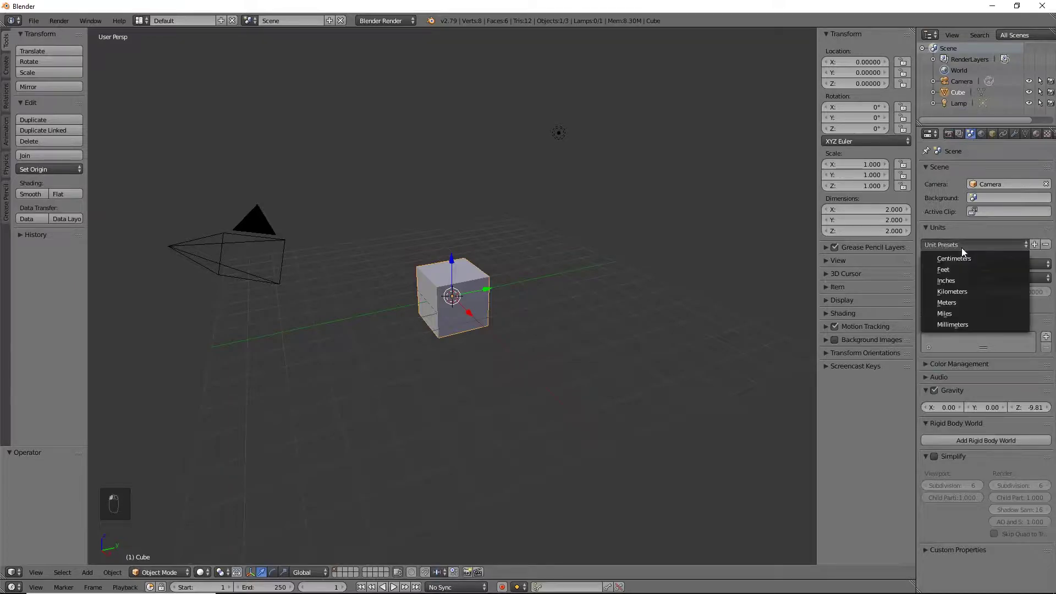
{"action": "left_click", "coordinate": [962, 278]}
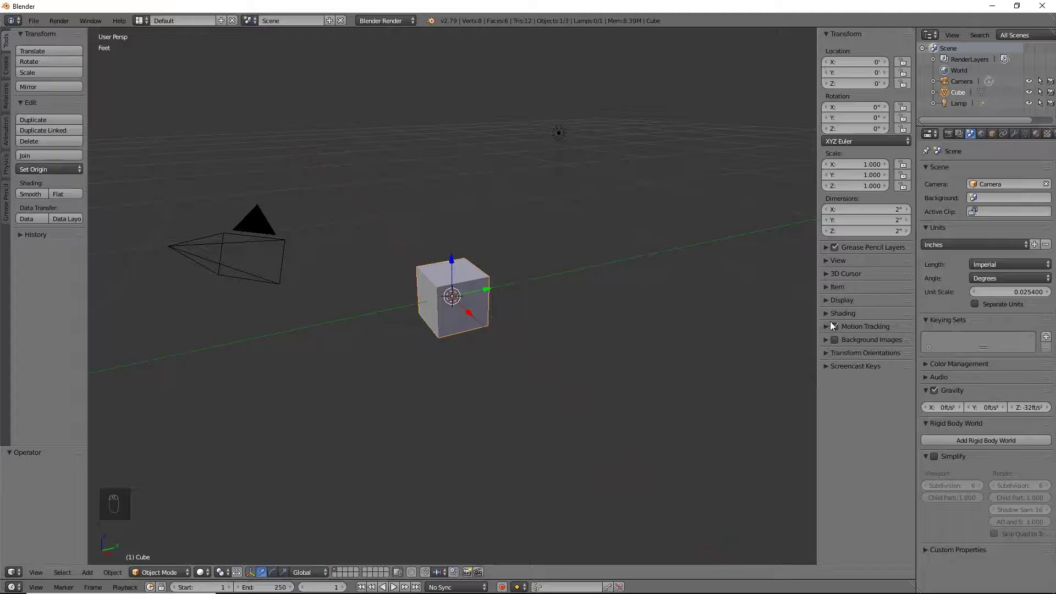
Step: Set the grid floor scale to 0.25 in the Display settings
{"action": "left_click", "coordinate": [825, 300]}
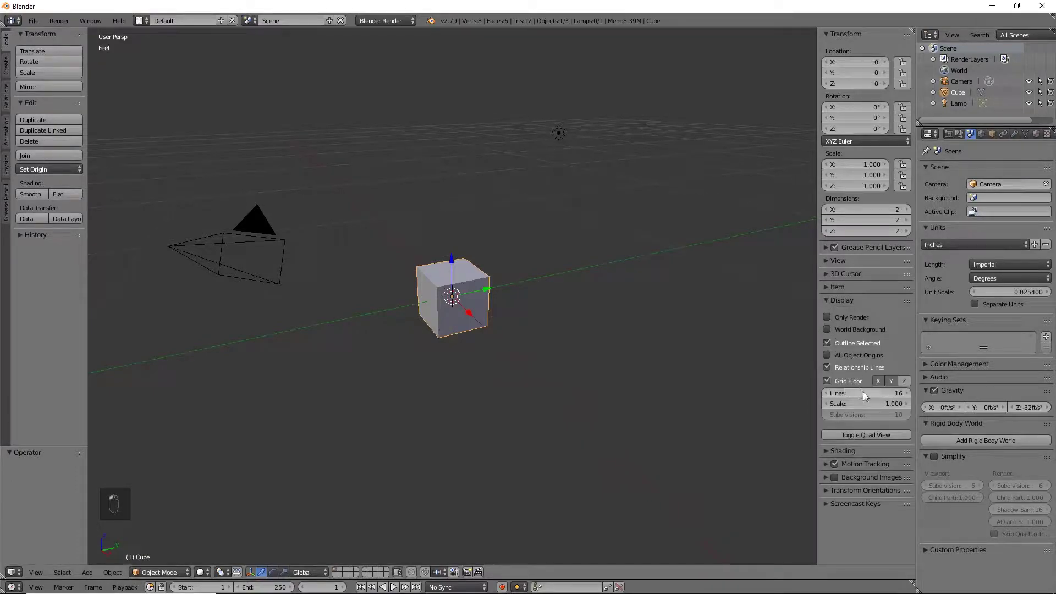
{"action": "left_click", "coordinate": [874, 403]}
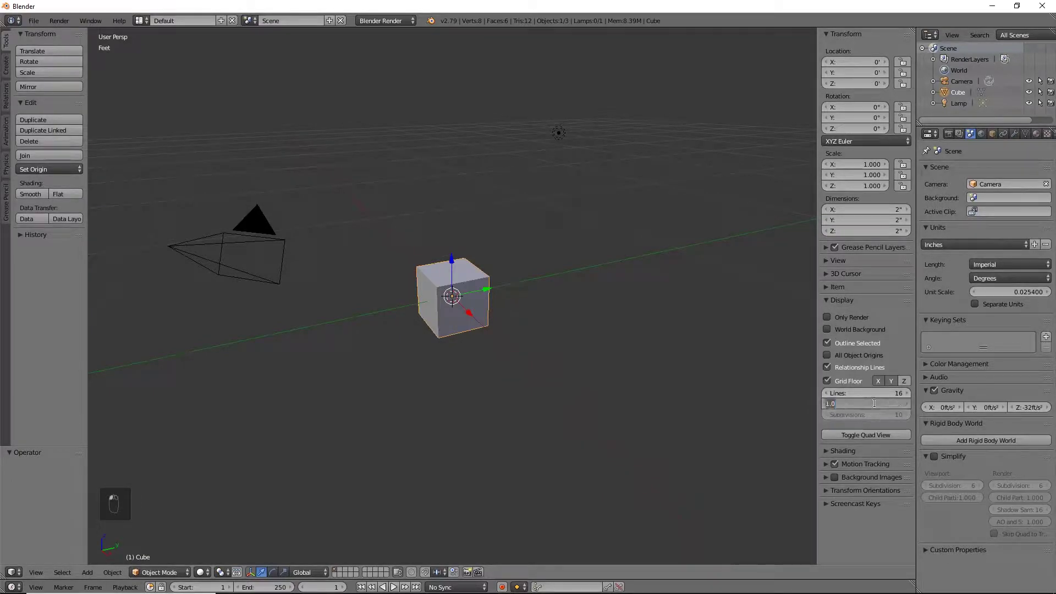
{"action": "type", "text": ".25"}
{"action": "key", "text": "Return"}
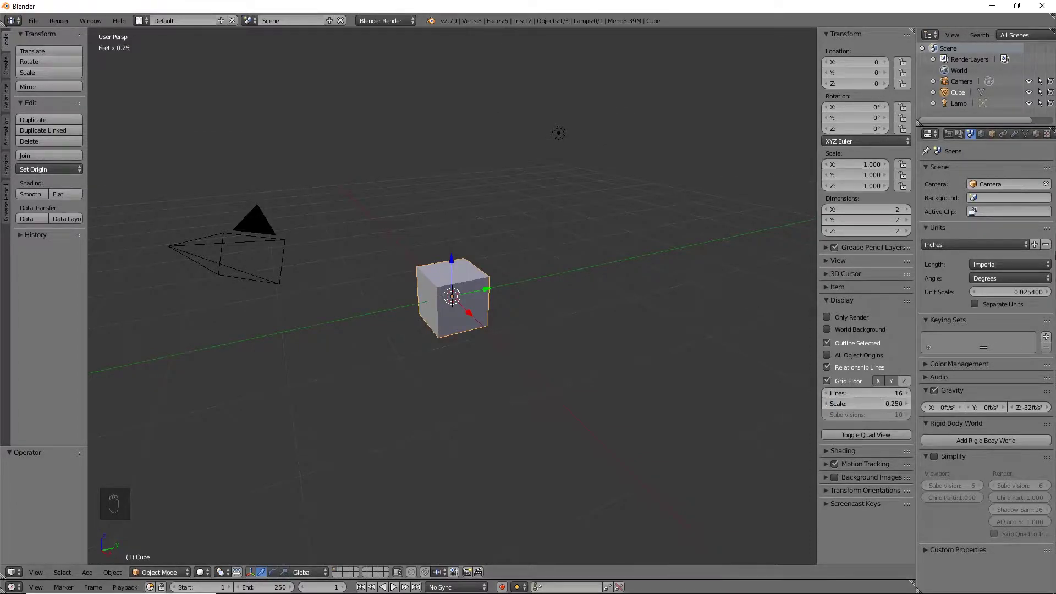
Step: Hide the camera and lamp in the viewport and delete the default cube
{"action": "left_click", "coordinate": [1028, 81]}
{"action": "left_click", "coordinate": [1028, 103]}
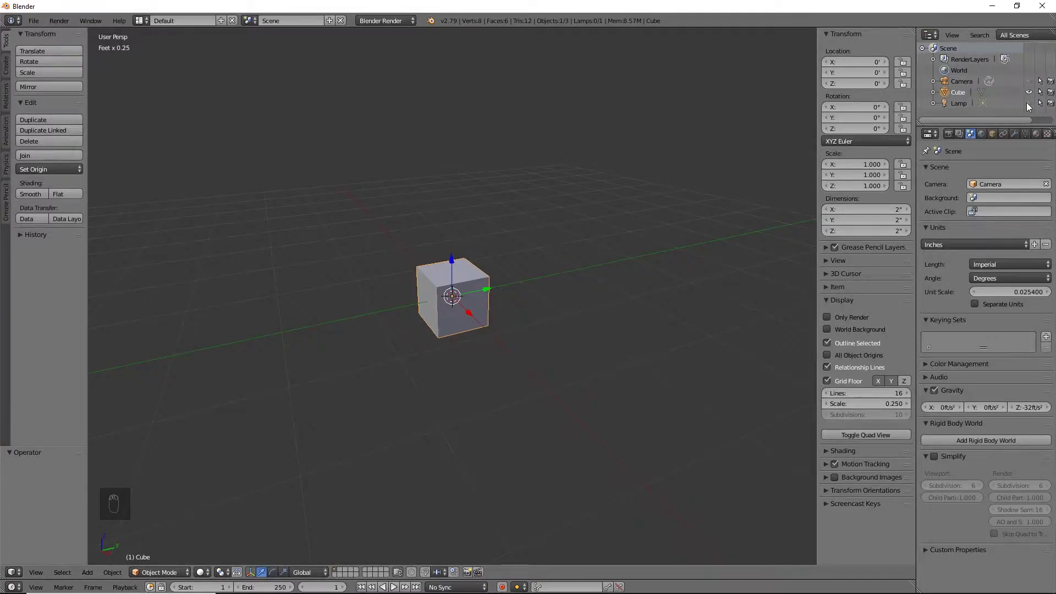
{"action": "middle_click_drag", "start_coordinate": [310, 331], "coordinate": [416, 341]}
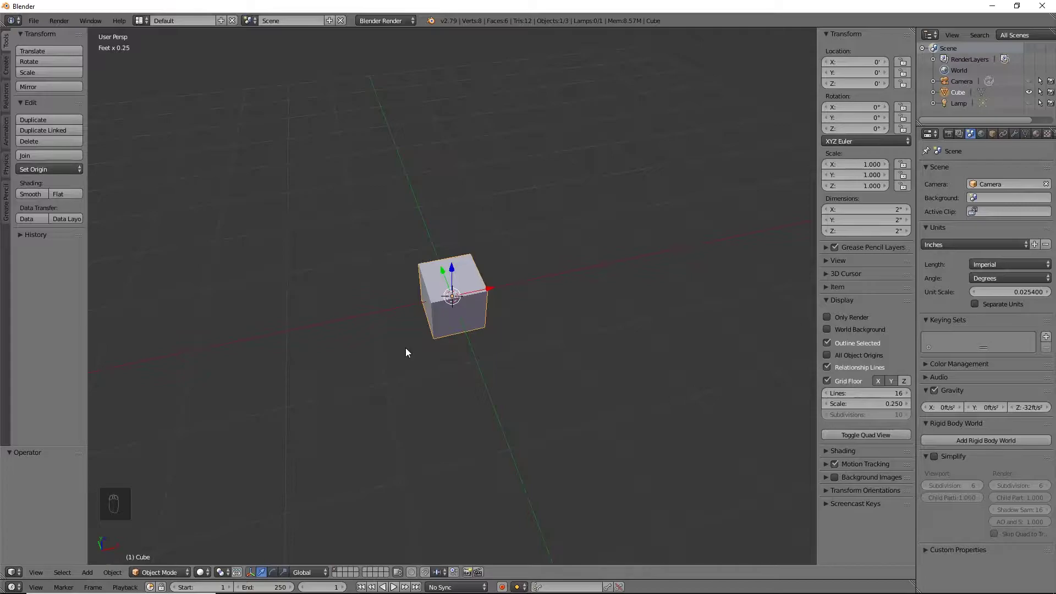
{"action": "key", "text": "x"}
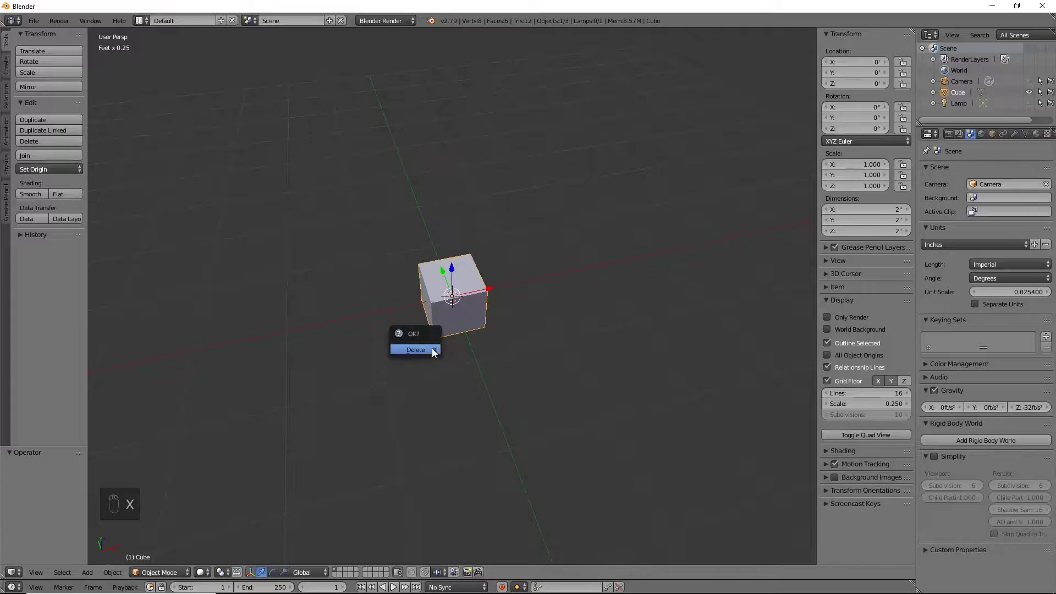
{"action": "left_click", "coordinate": [431, 348]}
Step: Add a mesh circle with a radius of 1 inch and 12 vertices, and hide the properties sidebar
{"action": "key", "text": "shift+a"}
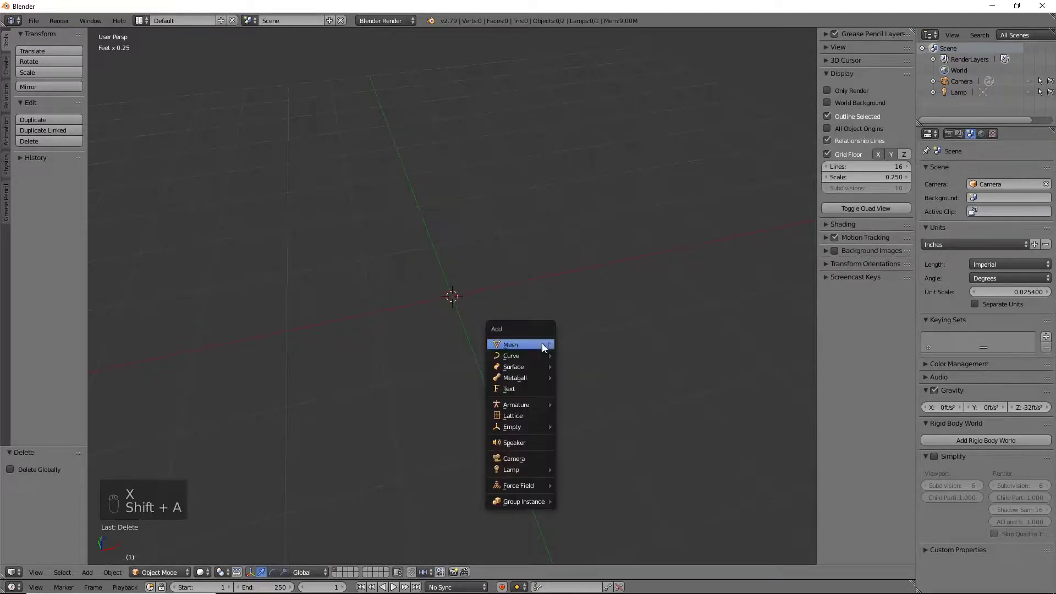
{"action": "mouse_move", "coordinate": [542, 344]}
{"action": "left_click", "coordinate": [584, 371]}
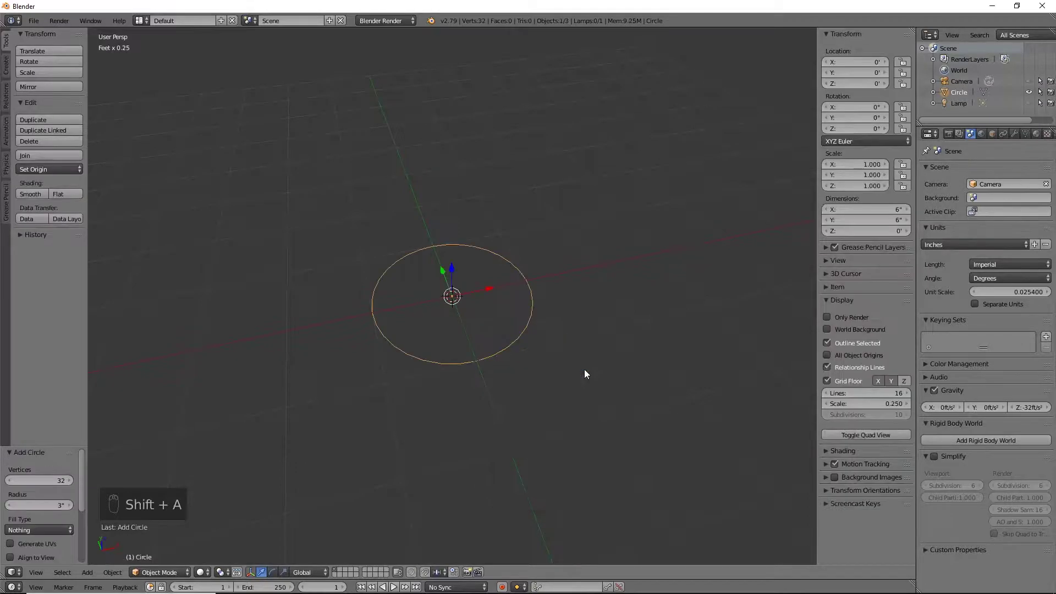
{"action": "left_click", "coordinate": [49, 504]}
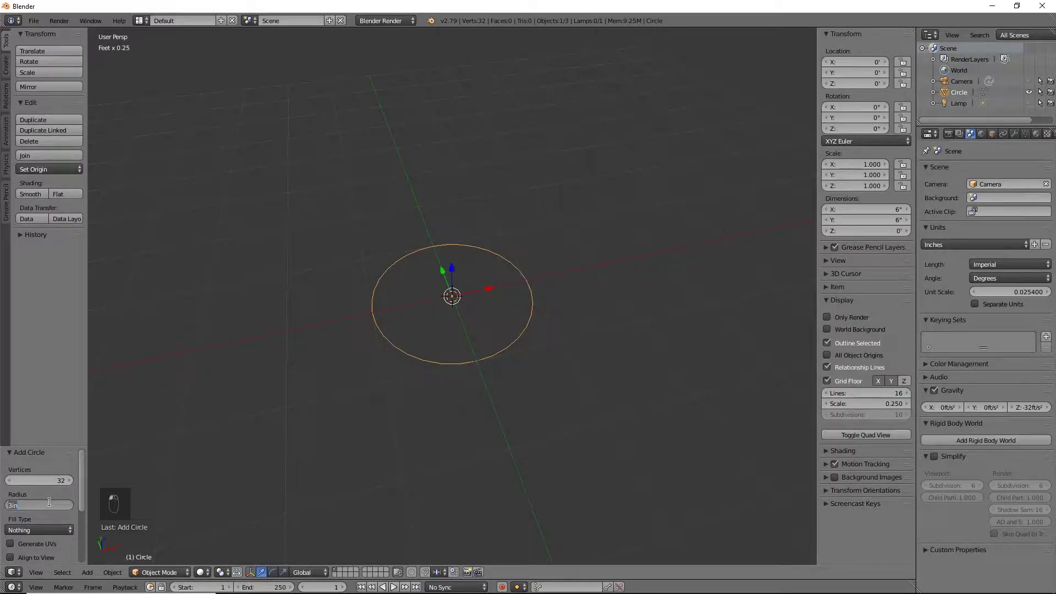
{"action": "type", "text": "1"}
{"action": "key", "text": "Return"}
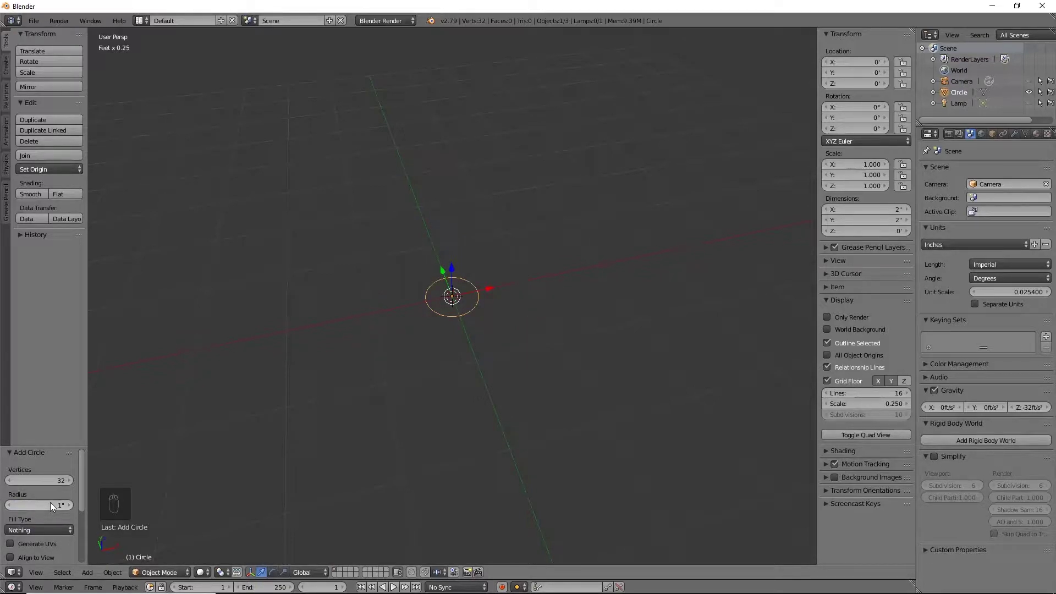
{"action": "left_click", "coordinate": [32, 479]}
{"action": "type", "text": "12"}
{"action": "key", "text": "Return"}
{"action": "scroll", "coordinate": [599, 262], "scroll_direction": "up", "scroll_amount": 8}
{"action": "key", "text": "KP_7"}
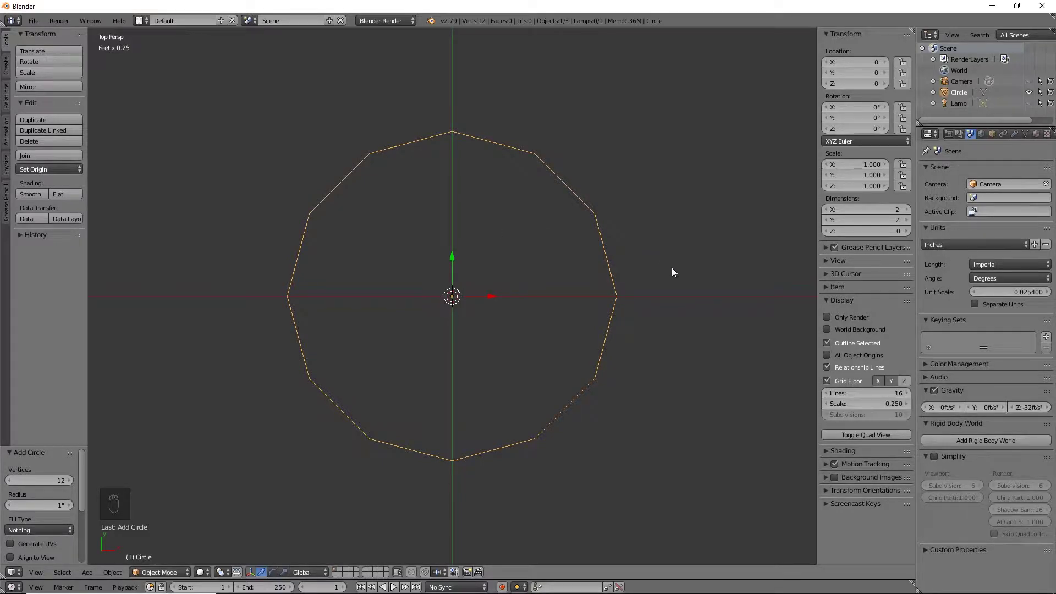
{"action": "key", "text": "n"}
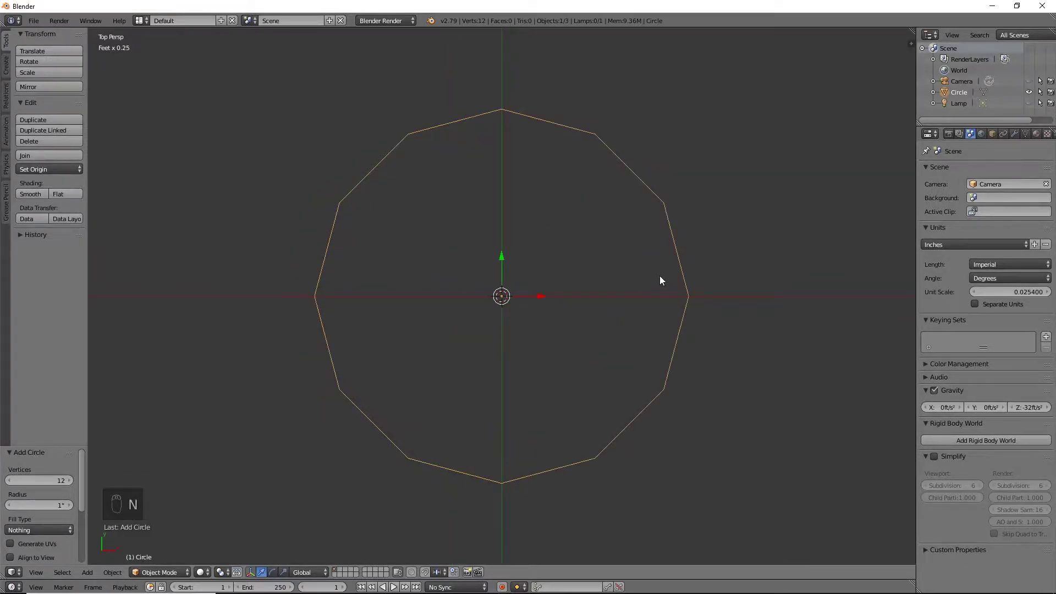
Step: In Edit Mode, extrude the whole circle and move the new loop down the Z axis by about 67.6 thou
{"action": "key", "text": "Tab"}
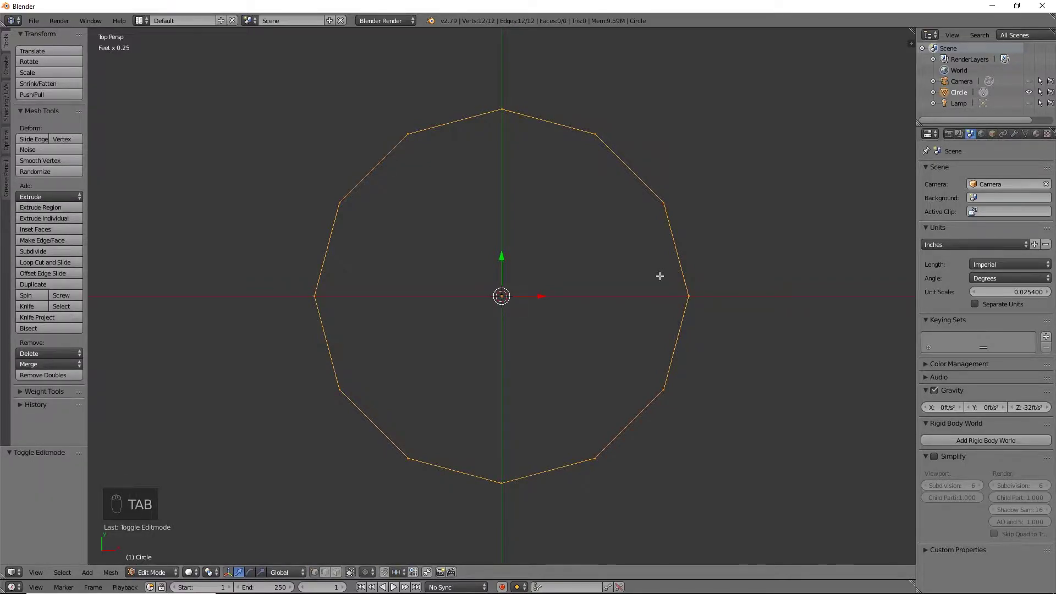
{"action": "middle_click_drag", "start_coordinate": [658, 266], "coordinate": [622, 273]}
{"action": "key", "text": "KP_1"}
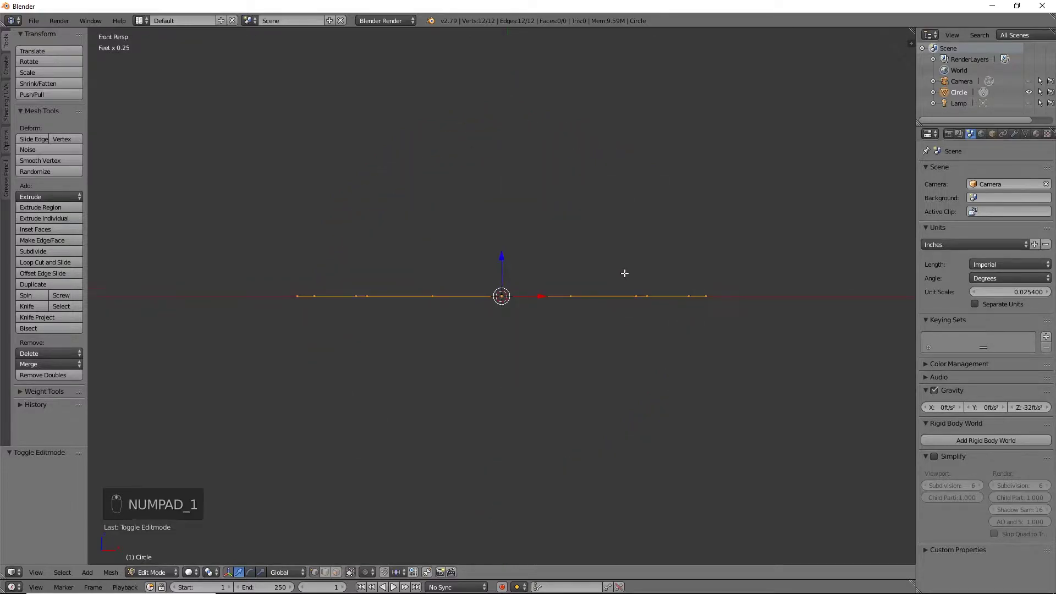
{"action": "key", "text": "KP_5"}
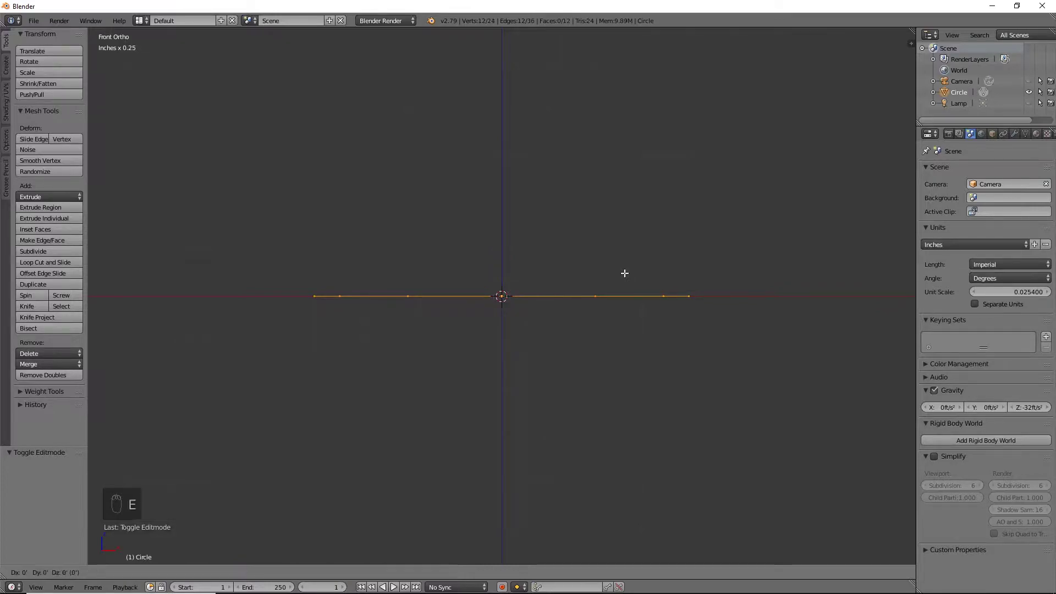
{"action": "key", "text": "e"}
{"action": "right_click", "coordinate": [578, 277]}
{"action": "key", "text": "g"}
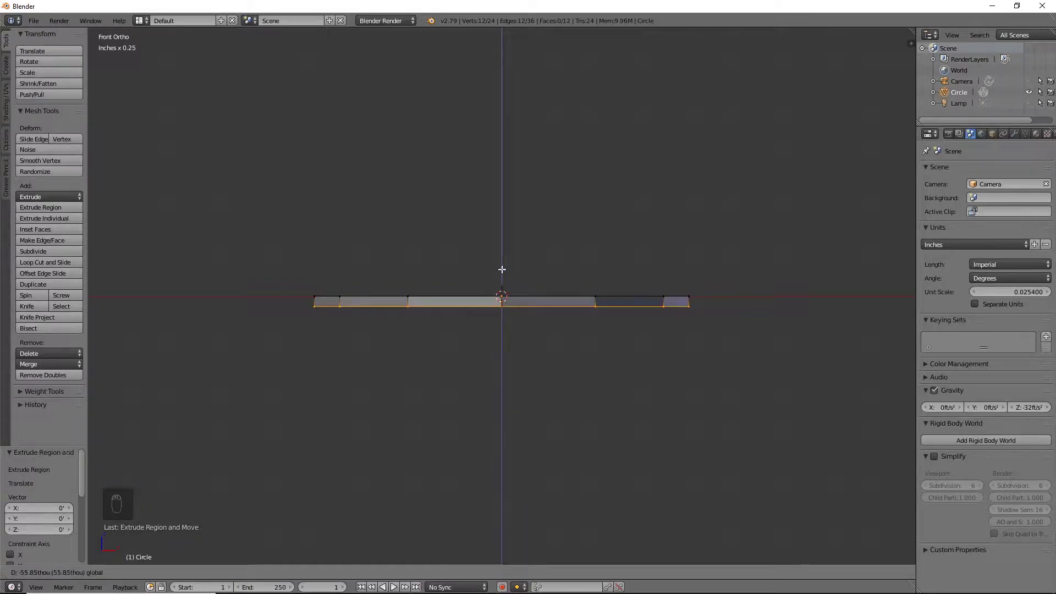
{"action": "left_click", "coordinate": [502, 269]}
Step: Select the ring's upper edge loop, extrude it and scale the new loop inward to about 0.93
{"action": "middle_click_drag", "start_coordinate": [502, 269], "coordinate": [664, 349]}
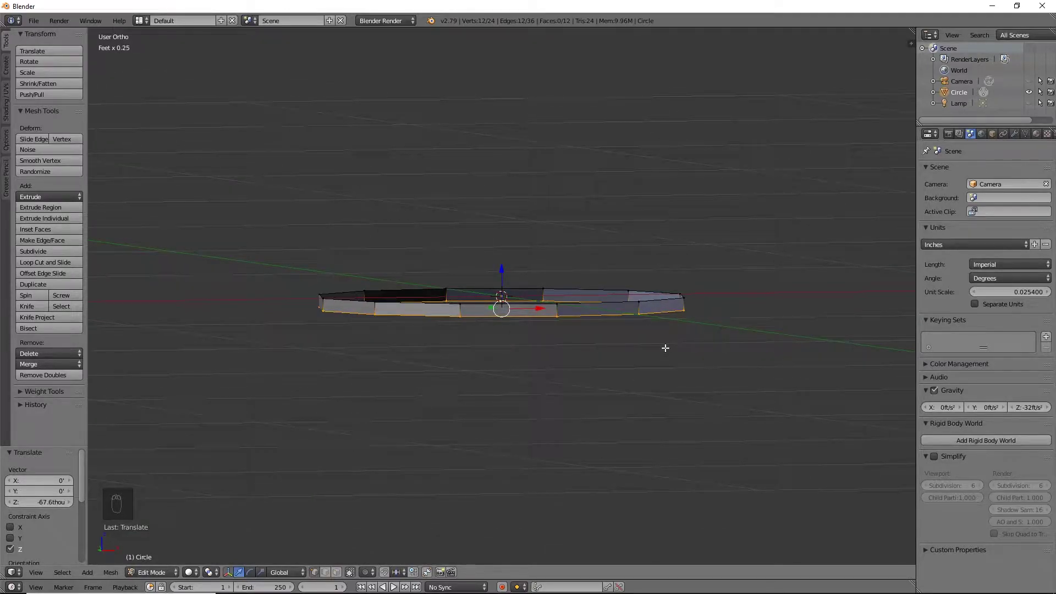
{"action": "middle_click_drag", "start_coordinate": [666, 348], "coordinate": [596, 342]}
{"action": "right_click", "coordinate": [620, 353], "text": "alt"}
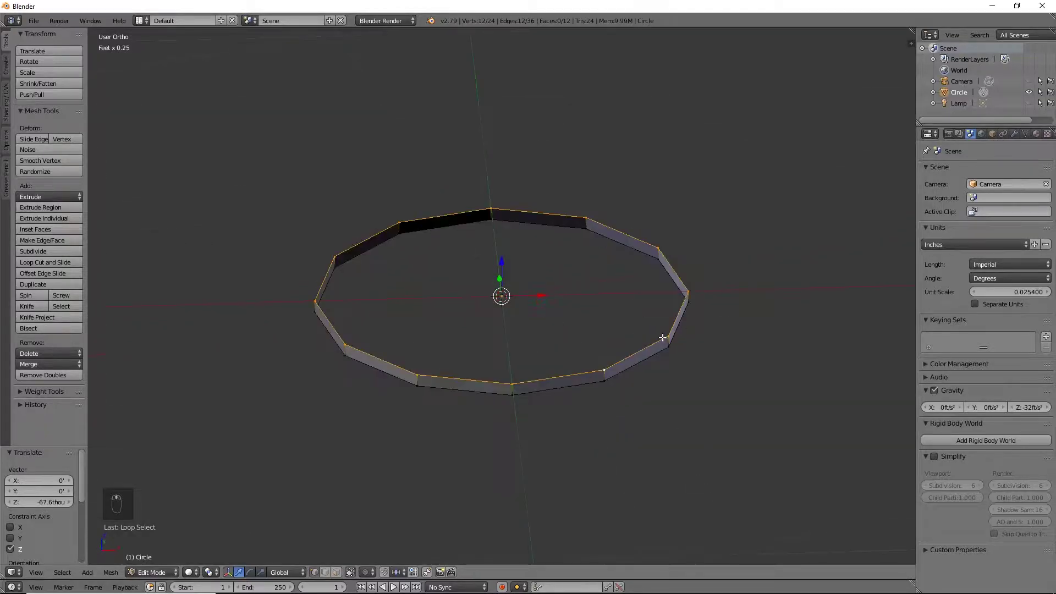
{"action": "middle_click_drag", "start_coordinate": [613, 377], "coordinate": [606, 353]}
{"action": "key", "text": "e"}
{"action": "right_click", "coordinate": [604, 352]}
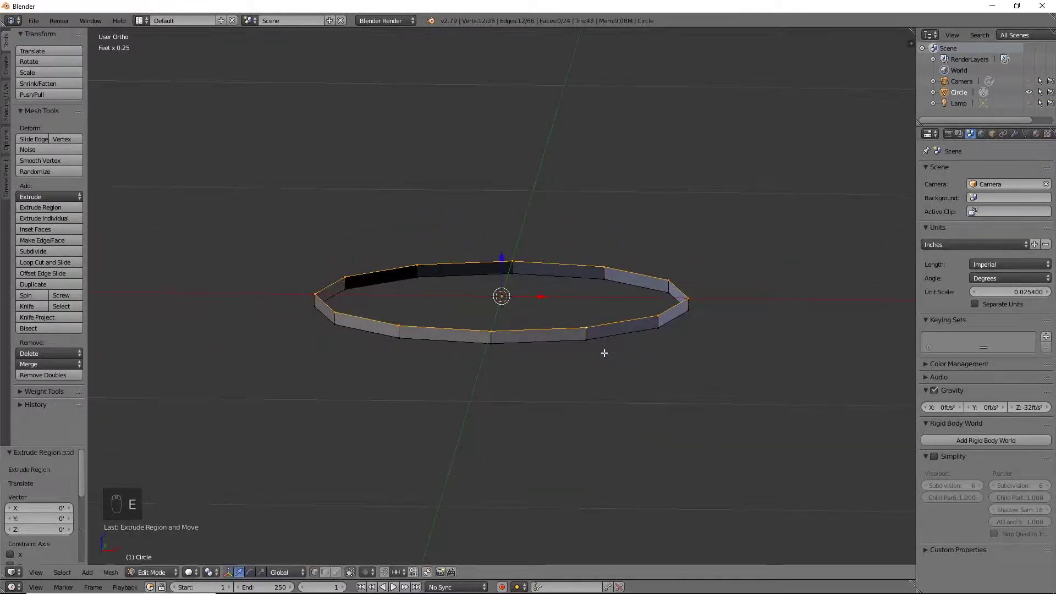
{"action": "key", "text": "s"}
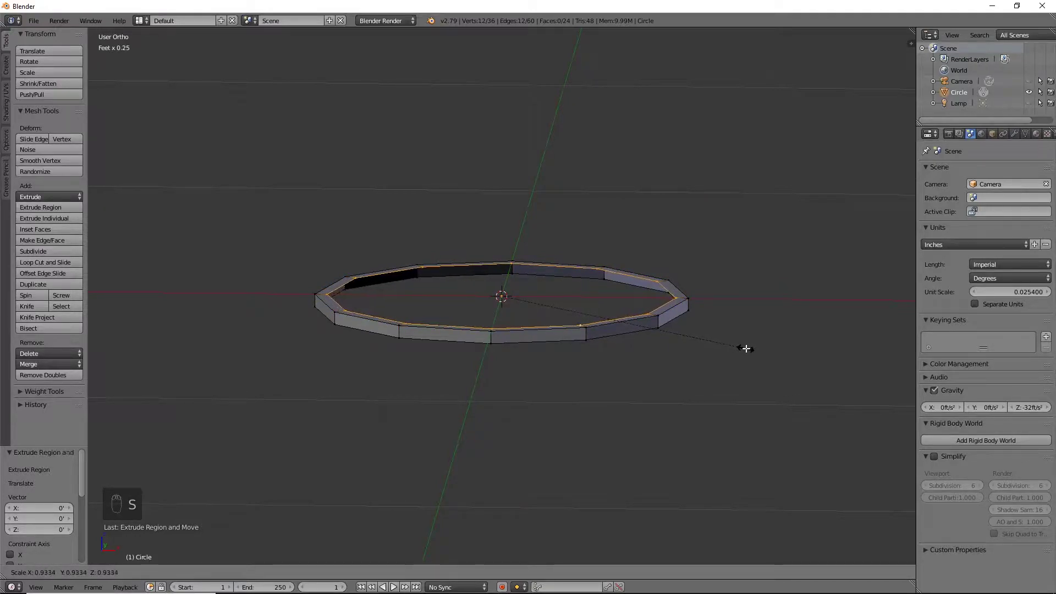
{"action": "left_click", "coordinate": [747, 345]}
Step: Extrude the inner upper loop and raise it along the Z axis by about 126 thou
{"action": "middle_click_drag", "start_coordinate": [751, 339], "coordinate": [767, 355]}
{"action": "key", "text": "e"}
{"action": "right_click", "coordinate": [567, 421]}
{"action": "key", "text": "KP_1"}
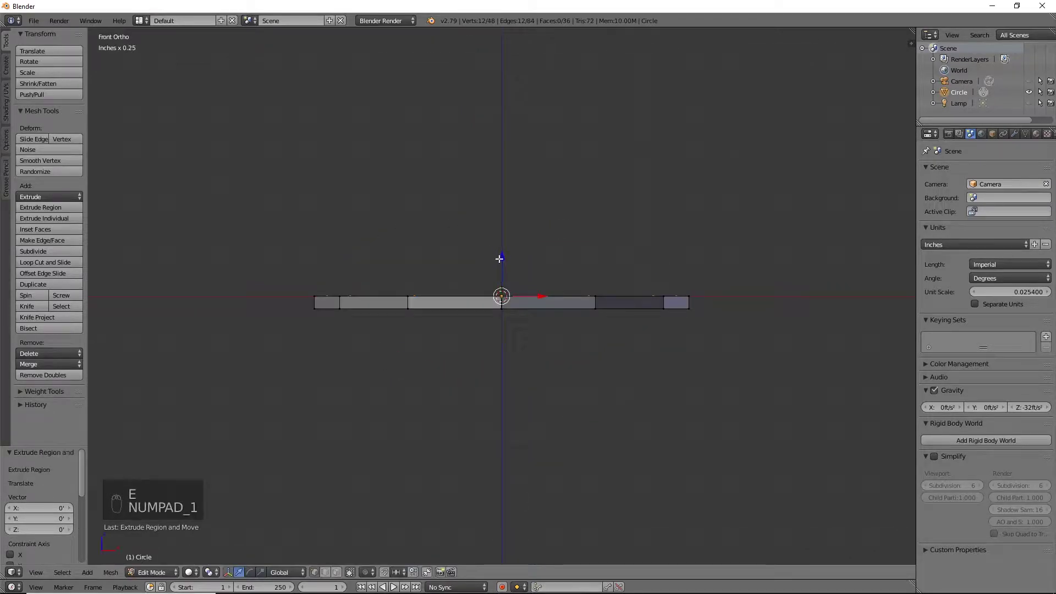
{"action": "key", "text": "g"}
{"action": "key", "text": "z"}
{"action": "left_click", "coordinate": [506, 235]}
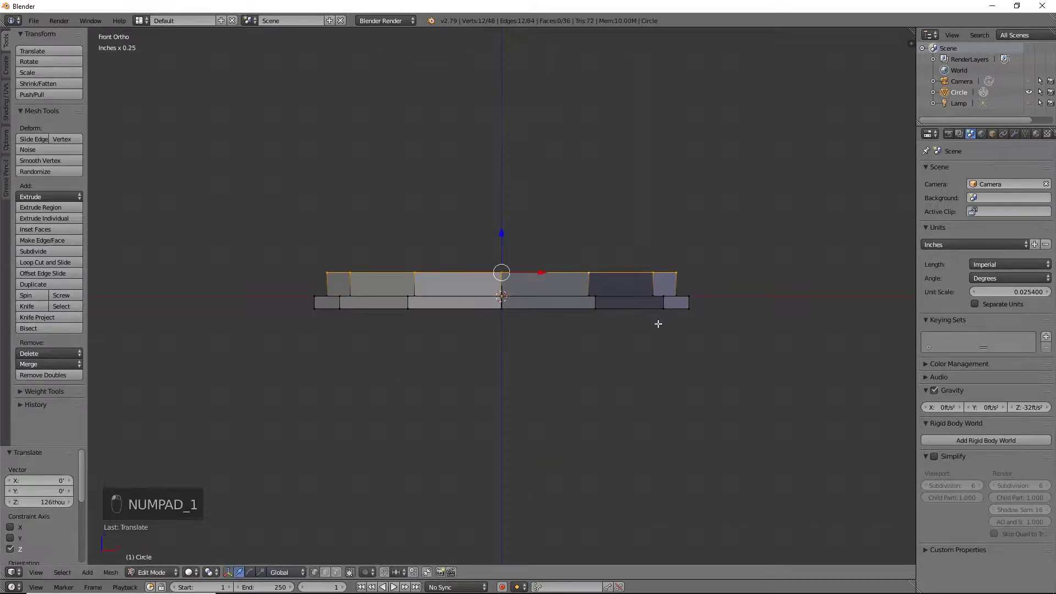
Step: Extrude the raised upper loop and scale the new loop inward to about 0.78, then again to about 0.93
{"action": "middle_click_drag", "start_coordinate": [691, 281], "coordinate": [700, 301]}
{"action": "key", "text": "e"}
{"action": "right_click", "coordinate": [854, 332]}
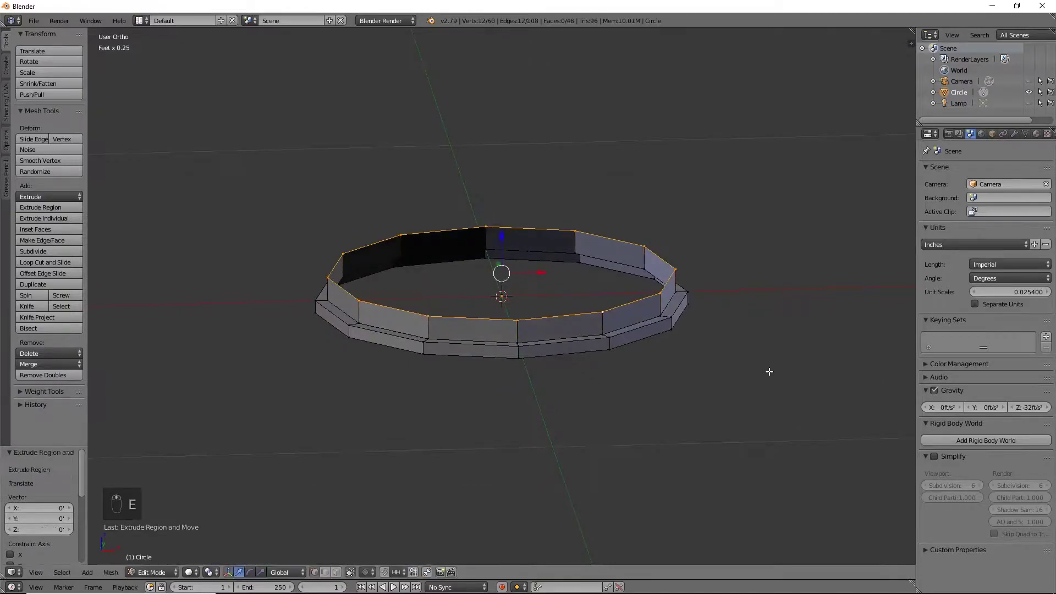
{"action": "key", "text": "s"}
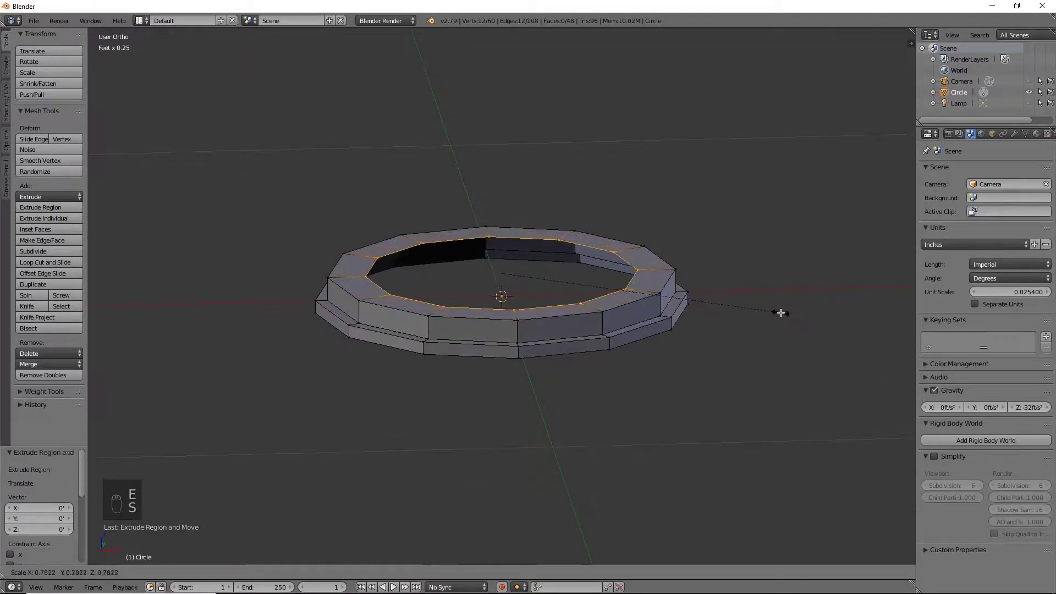
{"action": "left_click", "coordinate": [779, 308]}
{"action": "middle_click_drag", "start_coordinate": [792, 248], "coordinate": [794, 358]}
{"action": "key", "text": "s"}
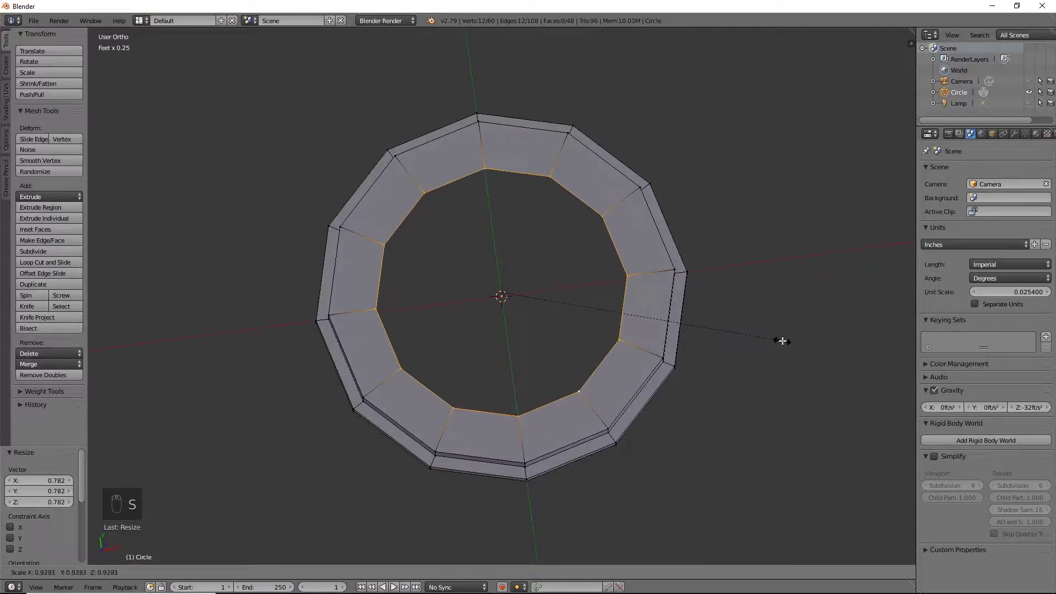
{"action": "left_click", "coordinate": [782, 341]}
Step: Extrude the inner rim loop down the Z axis by about 35 thou, then raise it by about 3.2 thou
{"action": "middle_click_drag", "start_coordinate": [780, 342], "coordinate": [753, 281]}
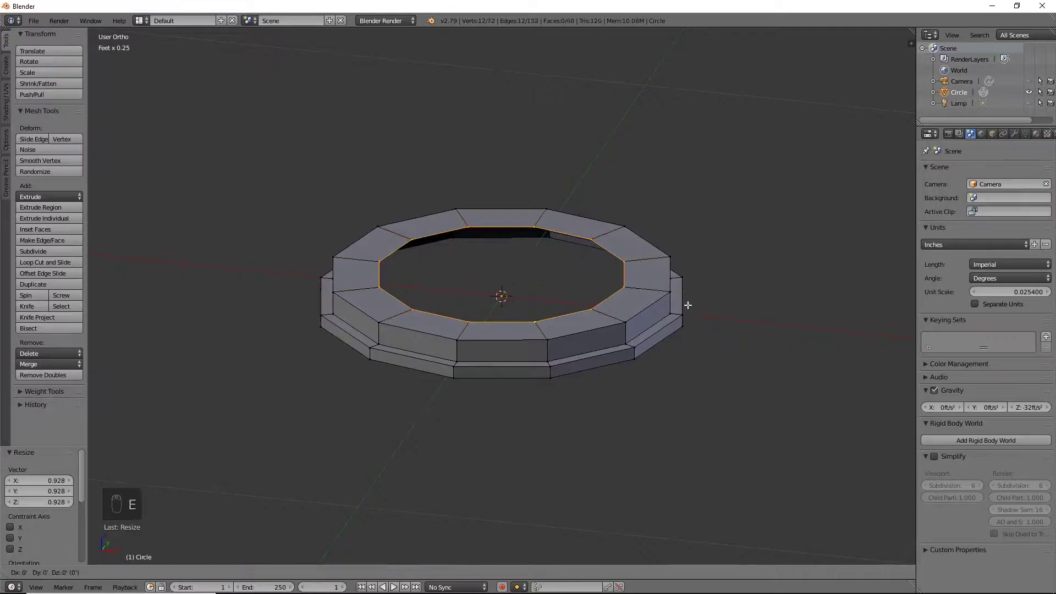
{"action": "key", "text": "e"}
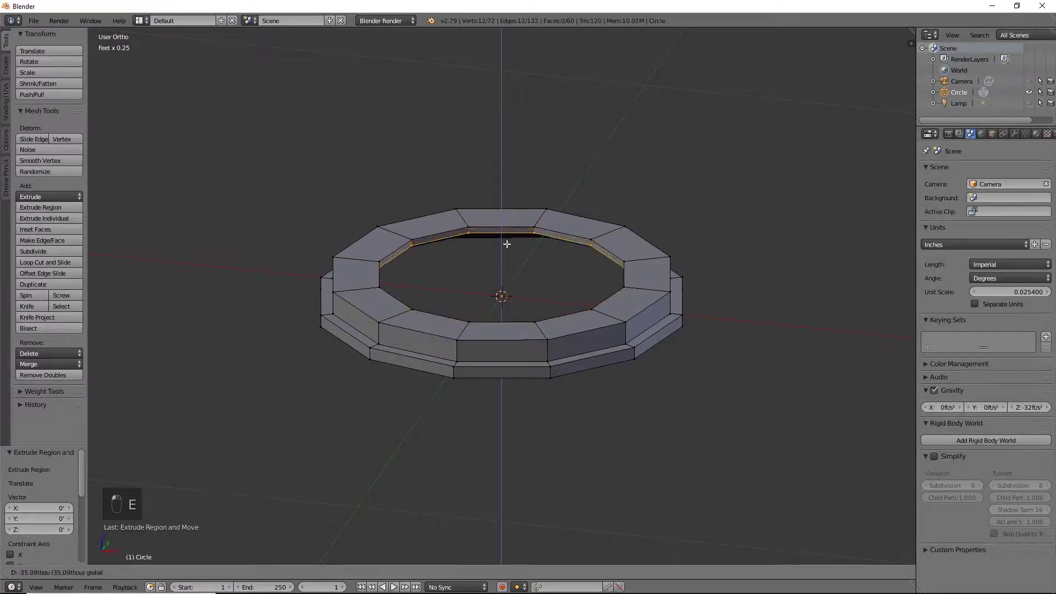
{"action": "left_click", "coordinate": [506, 243]}
{"action": "left_click_drag", "start_coordinate": [502, 242], "coordinate": [501, 242]}
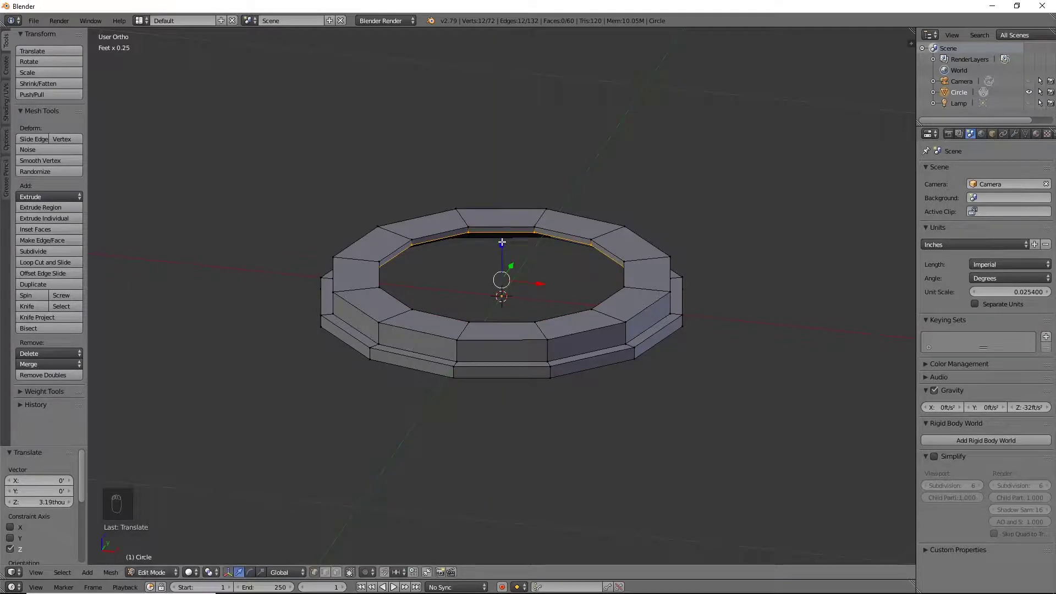
Step: Extrude the lowered inner loop and scale it toward the centre to about 0.051, leaving only a tiny central hole
{"action": "middle_click_drag", "start_coordinate": [638, 401], "coordinate": [709, 387]}
{"action": "key", "text": "shift+c"}
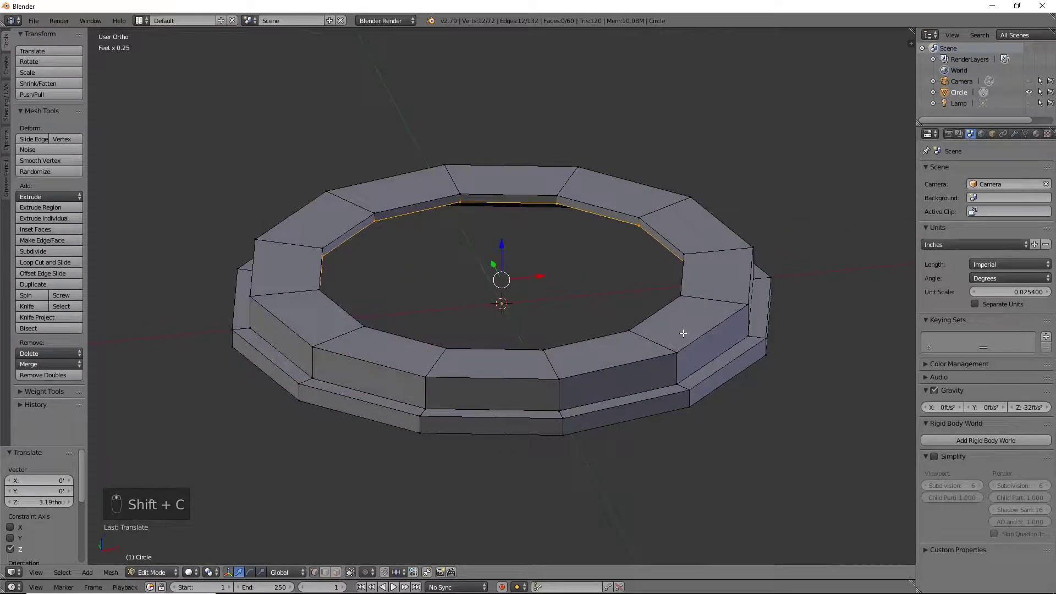
{"action": "key", "text": "e"}
{"action": "right_click", "coordinate": [681, 334]}
{"action": "key", "text": "KP_7"}
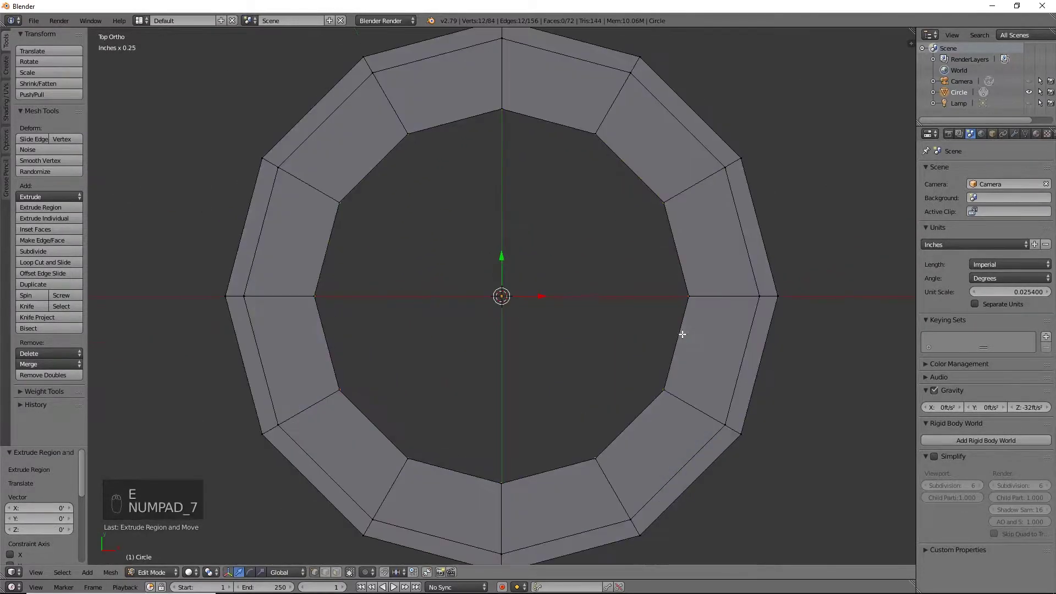
{"action": "key", "text": "s"}
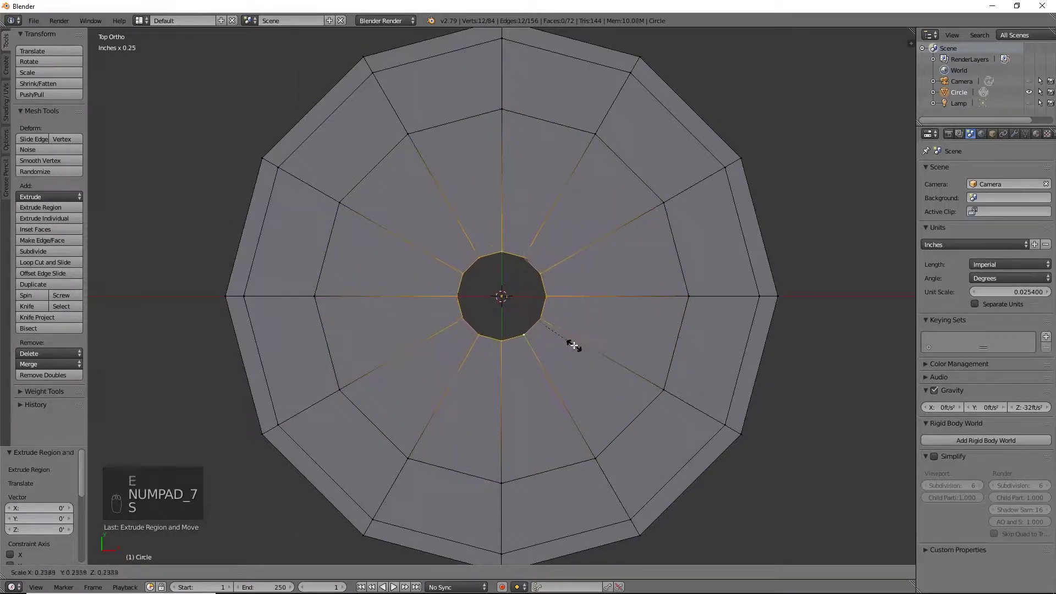
{"action": "left_click", "coordinate": [514, 310]}
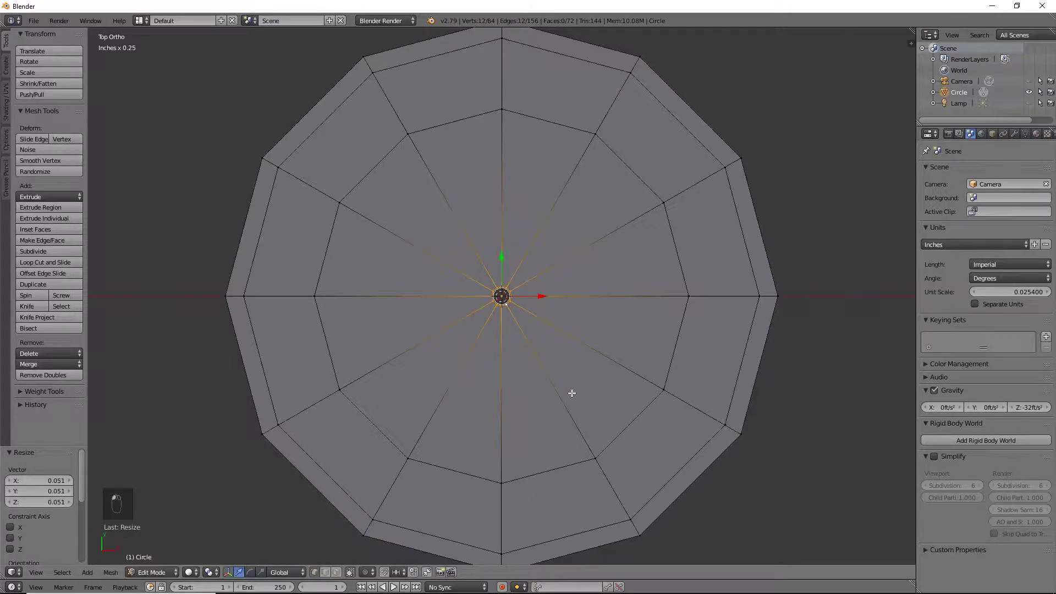
Step: Add three evenly spaced loop cuts across the recessed disc without sliding them
{"action": "key", "text": "ctrl+r"}
{"action": "scroll", "coordinate": [568, 390], "scroll_direction": "up", "scroll_amount": 2}
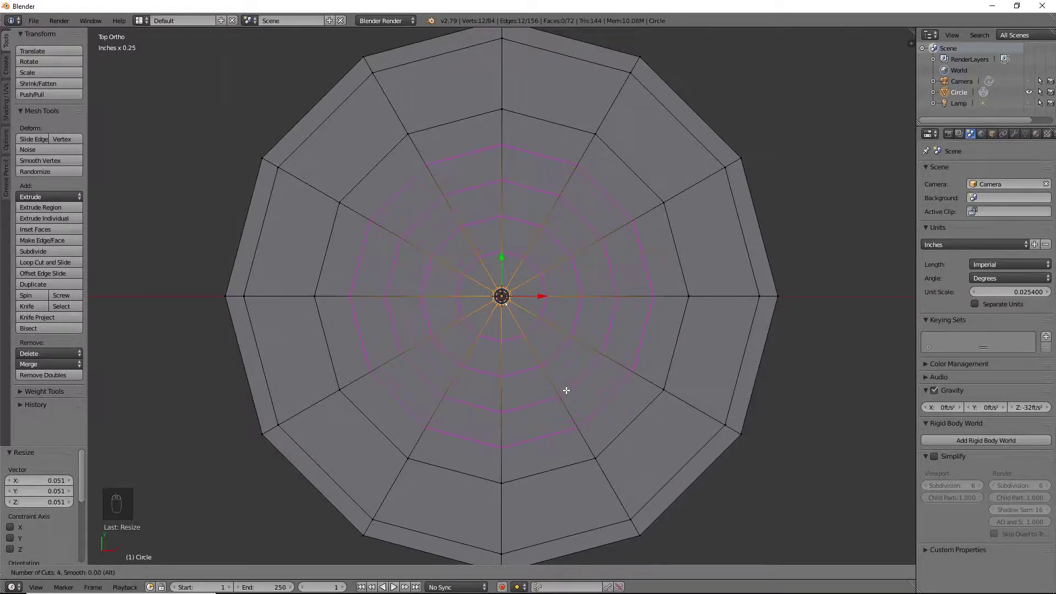
{"action": "left_click", "coordinate": [566, 390]}
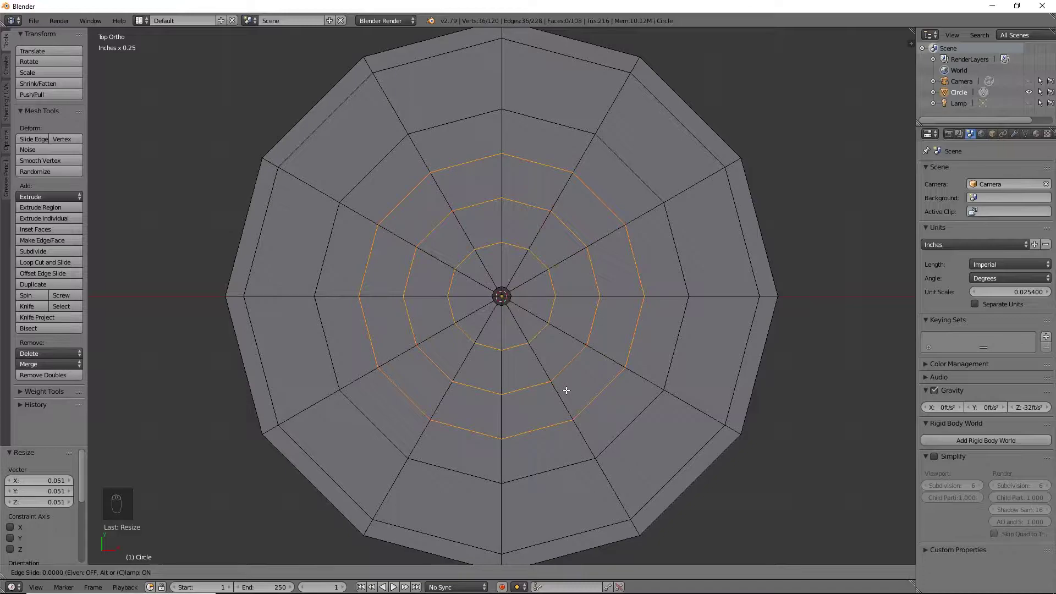
{"action": "left_click", "coordinate": [567, 390]}
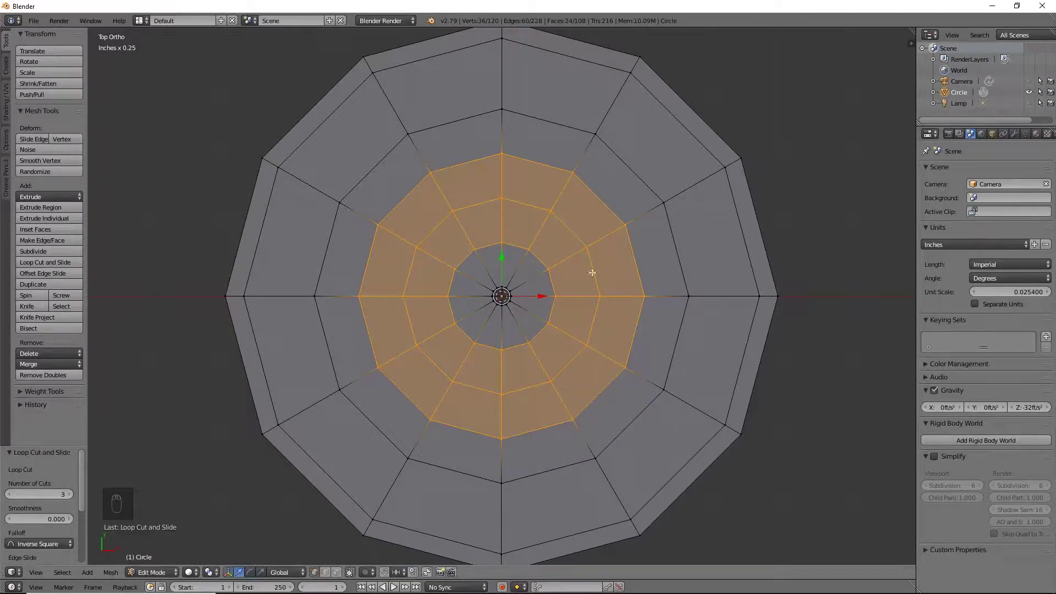
Step: Add seven single loop cuts to the recessed disc: one outside the outer cut and two in each band from there to the centre
{"action": "key", "text": "ctrl+r"}
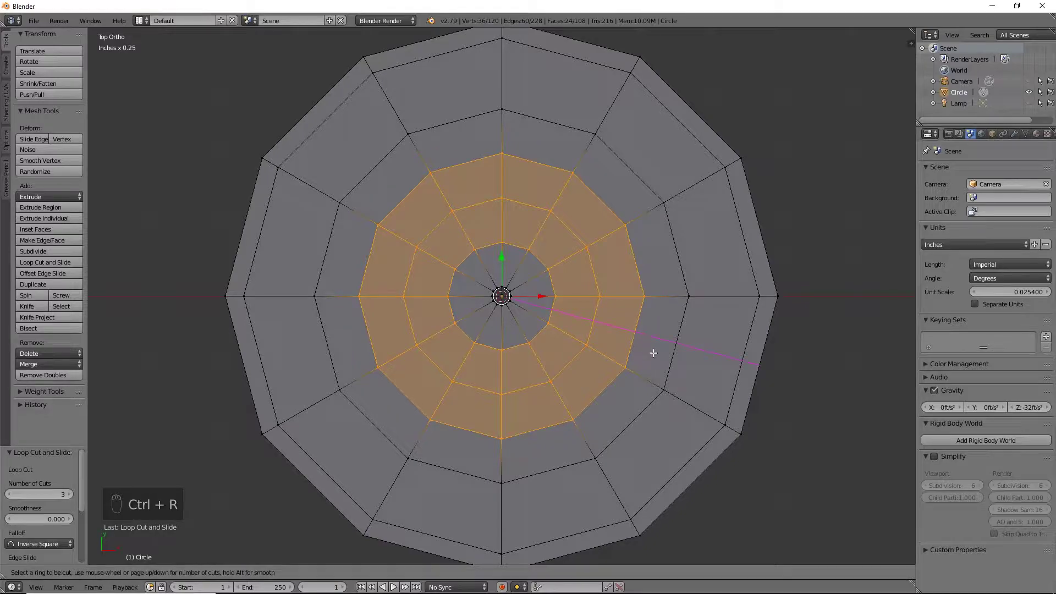
{"action": "left_click", "coordinate": [653, 389]}
{"action": "left_click", "coordinate": [653, 389]}
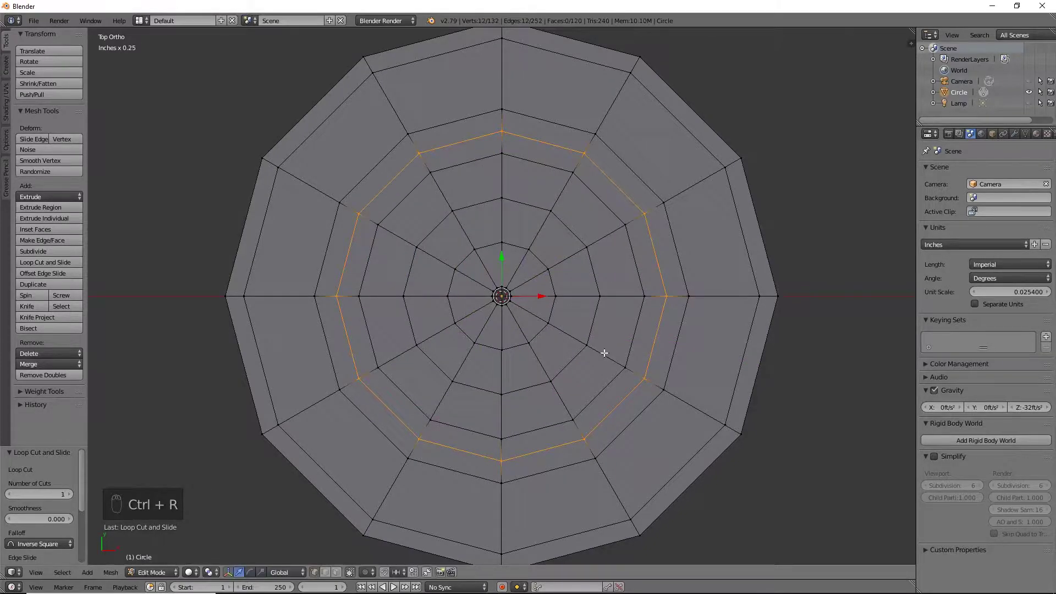
{"action": "key", "text": "ctrl+r"}
{"action": "left_click", "coordinate": [605, 352]}
{"action": "left_click", "coordinate": [606, 355]}
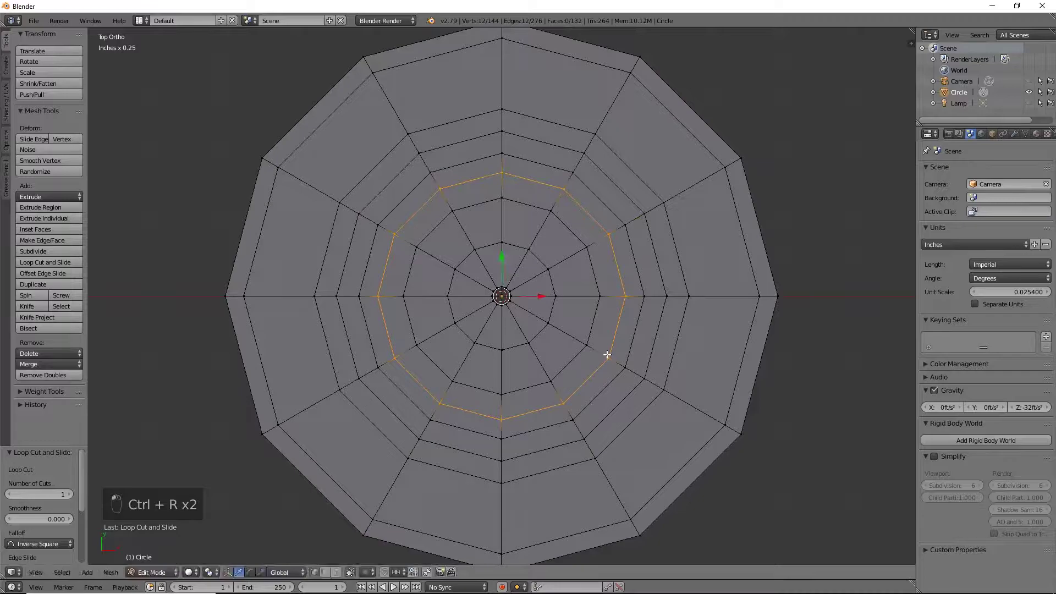
{"action": "key", "text": "ctrl+r"}
{"action": "left_click", "coordinate": [600, 358]}
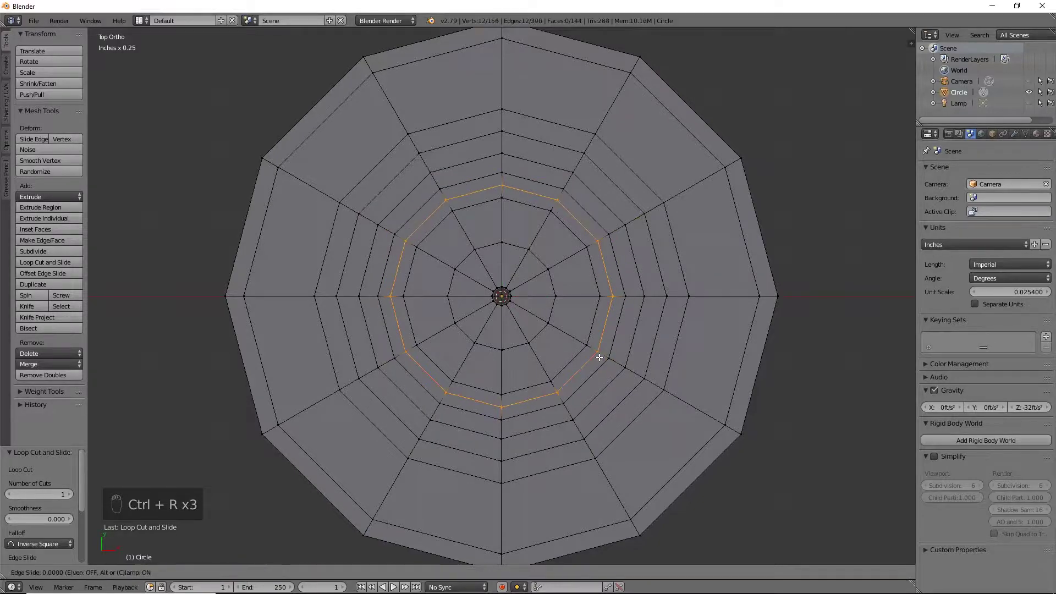
{"action": "left_click", "coordinate": [577, 345]}
{"action": "key", "text": "ctrl+r"}
{"action": "left_click", "coordinate": [570, 339]}
{"action": "left_click", "coordinate": [569, 340]}
{"action": "key", "text": "ctrl+r"}
{"action": "left_click", "coordinate": [563, 337]}
{"action": "left_click", "coordinate": [561, 336]}
{"action": "key", "text": "ctrl+r"}
{"action": "left_click", "coordinate": [529, 321]}
{"action": "left_click", "coordinate": [532, 323]}
{"action": "key", "text": "ctrl+r"}
{"action": "left_click", "coordinate": [513, 314]}
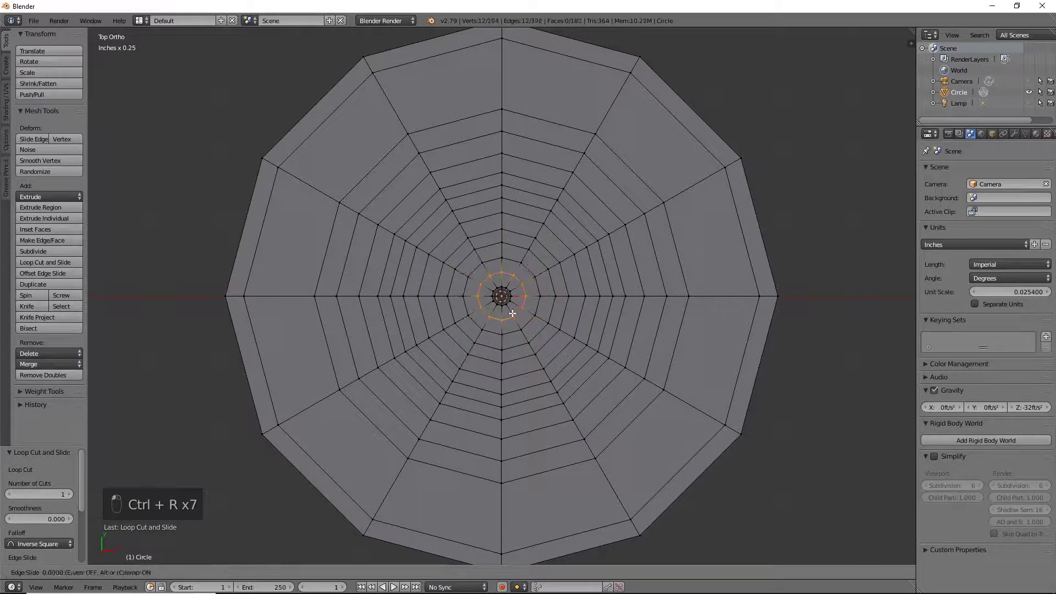
{"action": "left_click", "coordinate": [512, 314]}
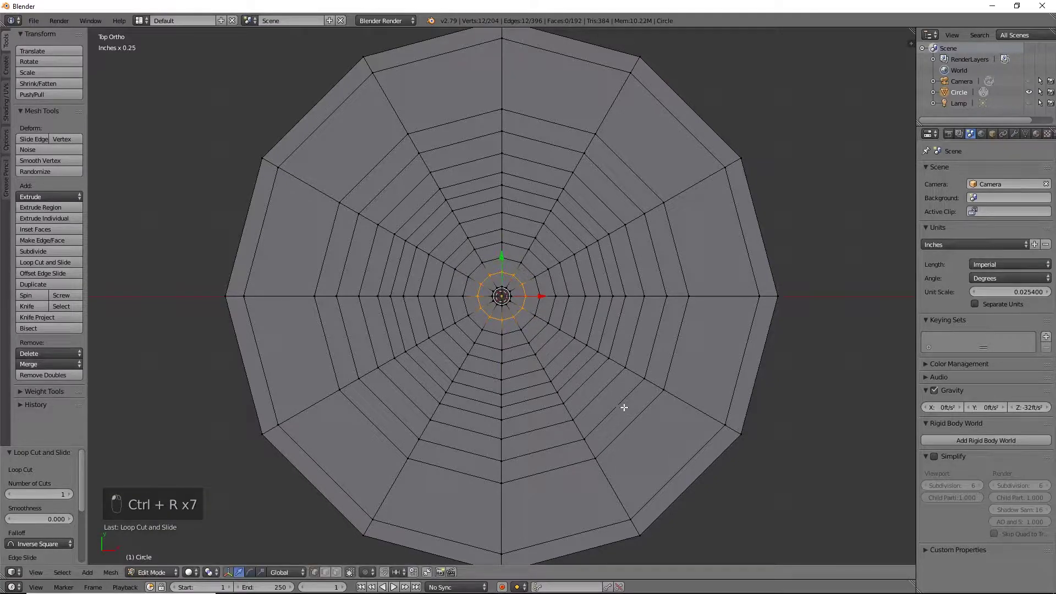
Step: Select the three original cut loops and the central hole loop, and raise them along the Z axis by about 19.9 thou in wireframe
{"action": "right_click", "coordinate": [618, 377], "text": "alt"}
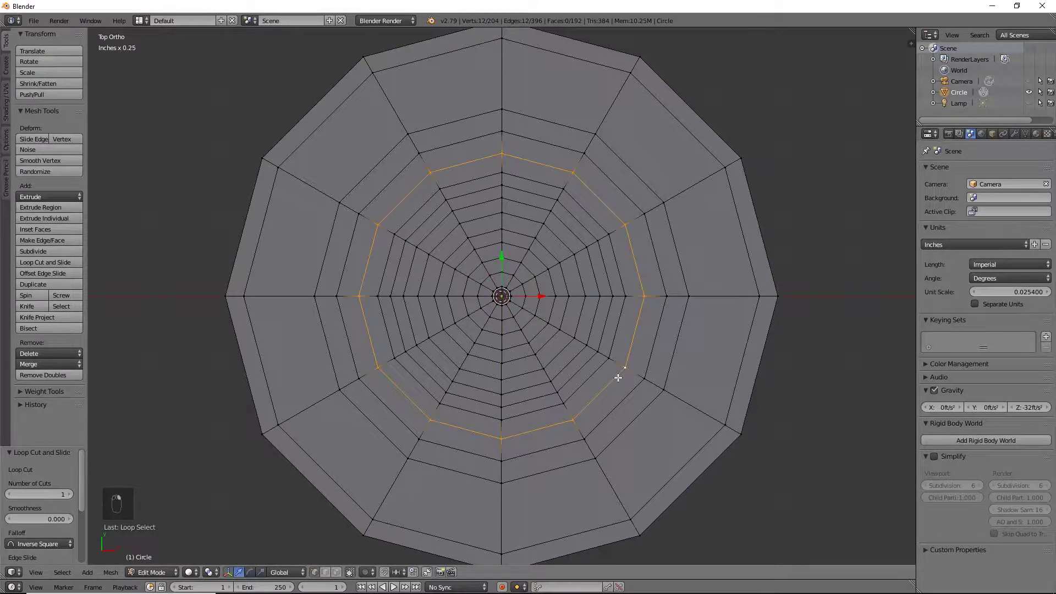
{"action": "right_click", "coordinate": [574, 356], "text": "alt+shift"}
{"action": "right_click", "coordinate": [535, 333], "text": "alt+shift"}
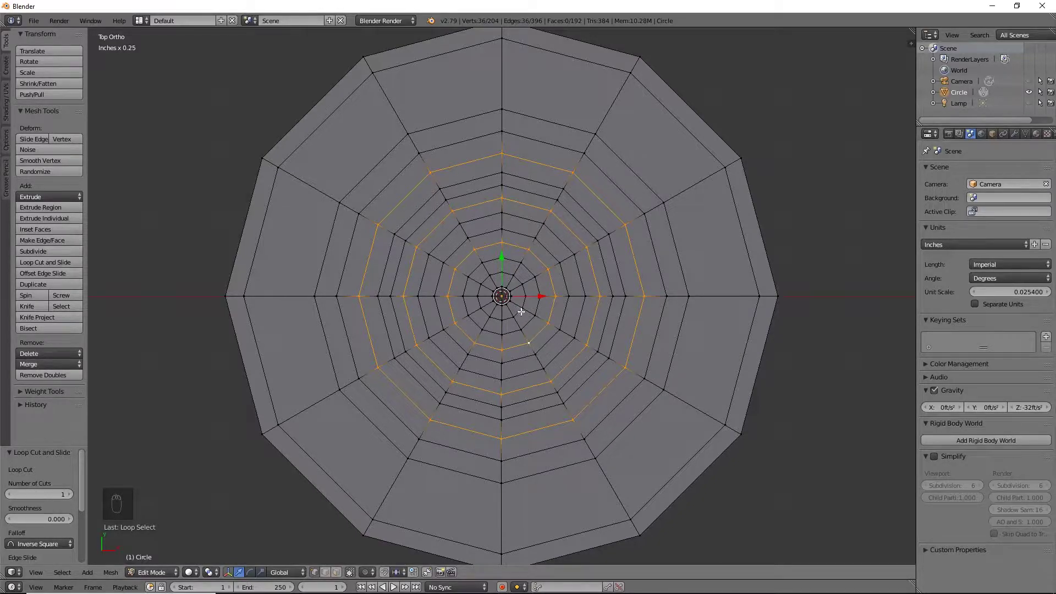
{"action": "middle_click_drag", "start_coordinate": [669, 414], "coordinate": [691, 381]}
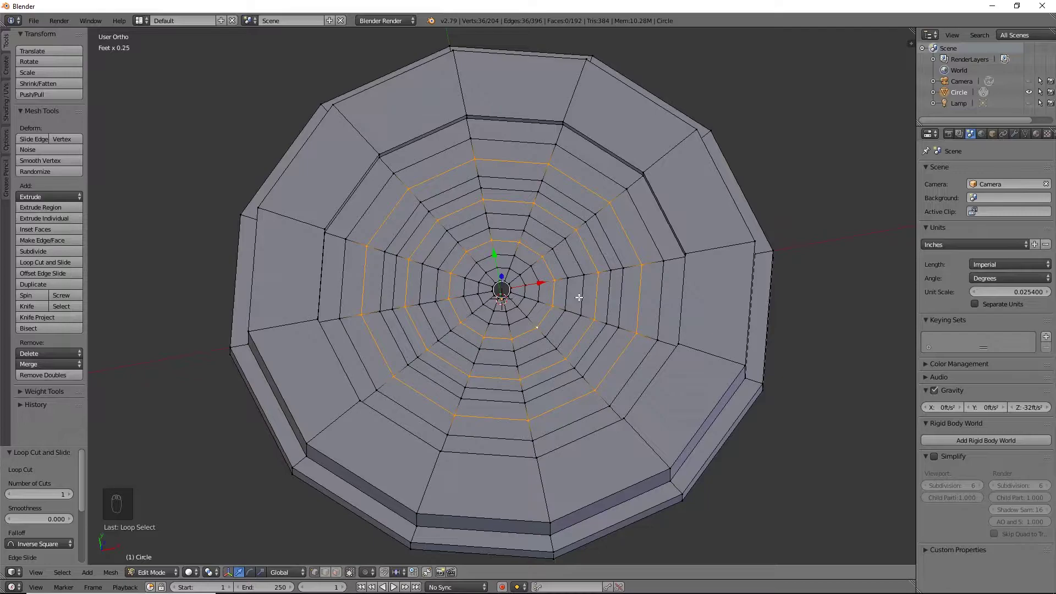
{"action": "right_click", "coordinate": [511, 295], "text": "alt+shift"}
{"action": "key", "text": "KP_1"}
{"action": "key", "text": "z"}
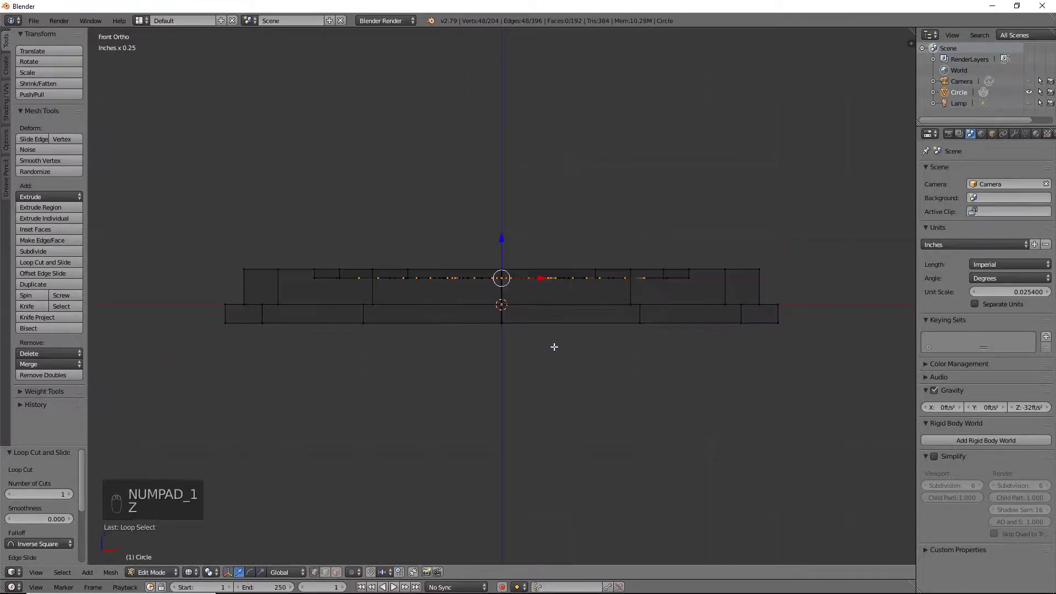
{"action": "key", "text": "g"}
{"action": "key", "text": "z"}
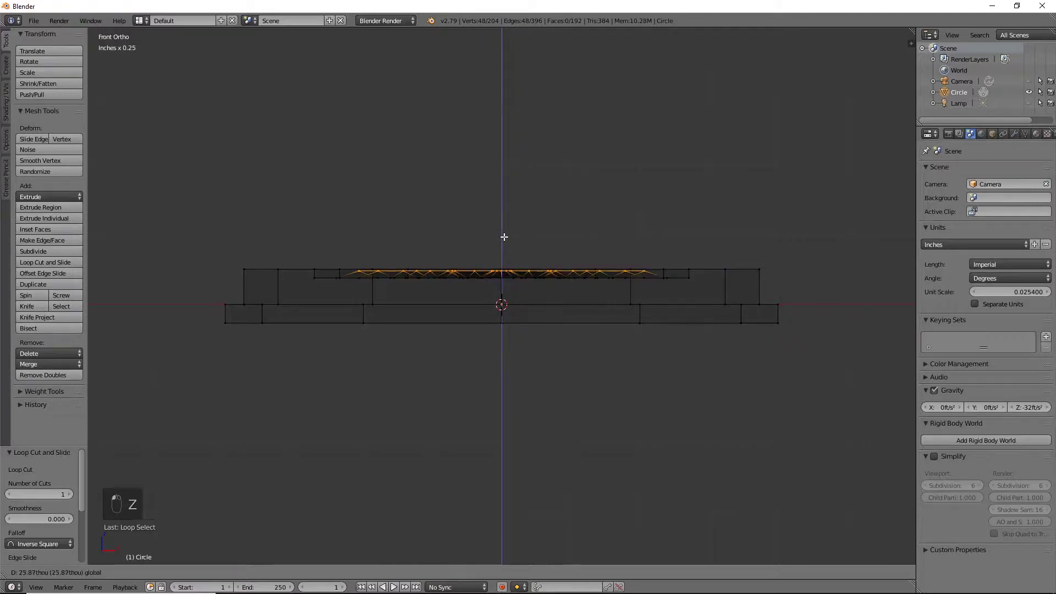
{"action": "left_click", "coordinate": [504, 236]}
Step: Deselect the outermost selected loop and raise the three remaining loops along the Z axis by about 14.8 thou
{"action": "middle_click_drag", "start_coordinate": [507, 238], "coordinate": [558, 259]}
{"action": "middle_click_drag", "start_coordinate": [414, 303], "coordinate": [429, 341]}
{"action": "right_click", "coordinate": [424, 341], "text": "alt+shift"}
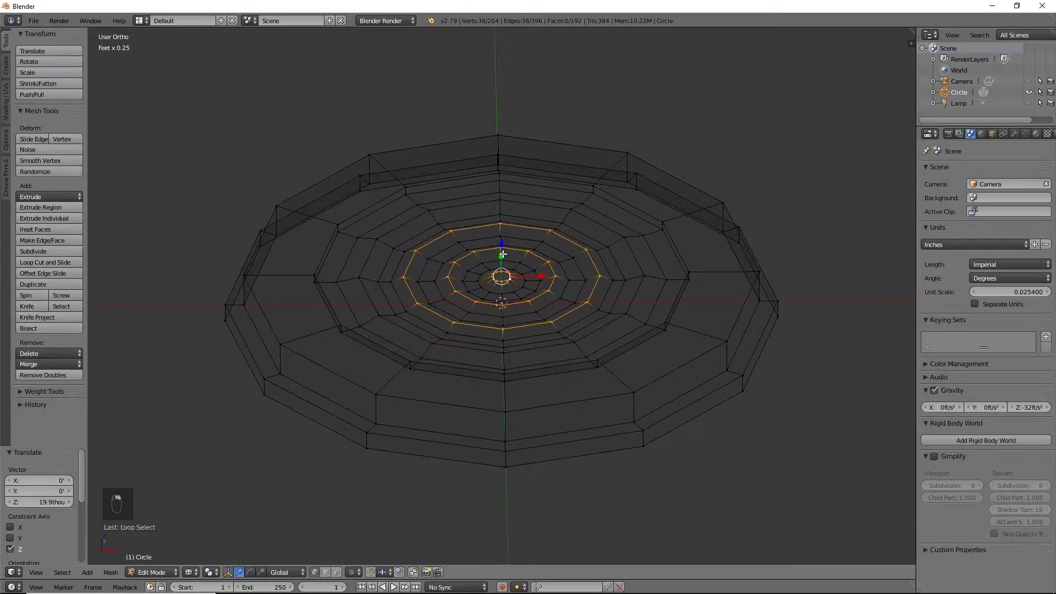
{"action": "middle_click_drag", "start_coordinate": [533, 268], "coordinate": [522, 238]}
{"action": "key", "text": "g"}
{"action": "key", "text": "z"}
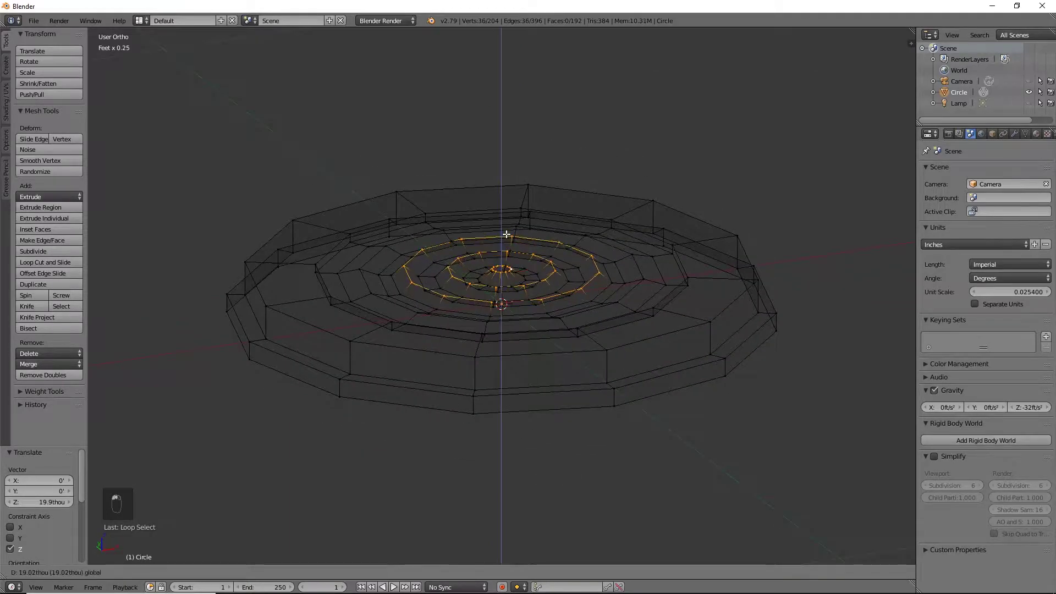
{"action": "left_click", "coordinate": [493, 258]}
Step: Try to deselect the outer of the three selected loops and raise the two inner ones along the Z axis
{"action": "right_click", "coordinate": [424, 288], "text": "alt+shift"}
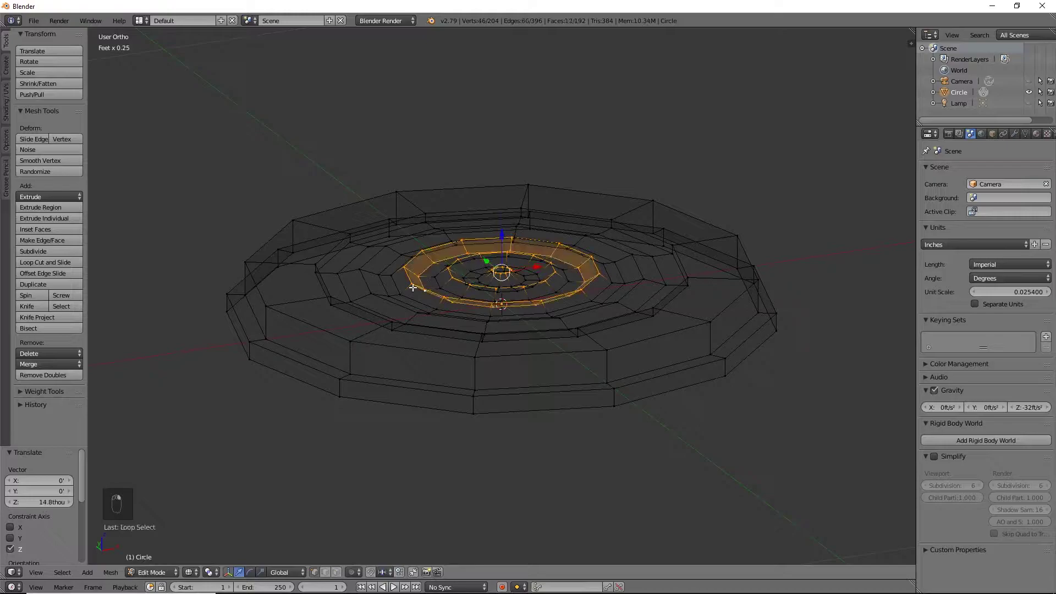
{"action": "right_click", "coordinate": [423, 282], "text": "alt+shift"}
{"action": "right_click", "coordinate": [422, 280], "text": "alt+shift"}
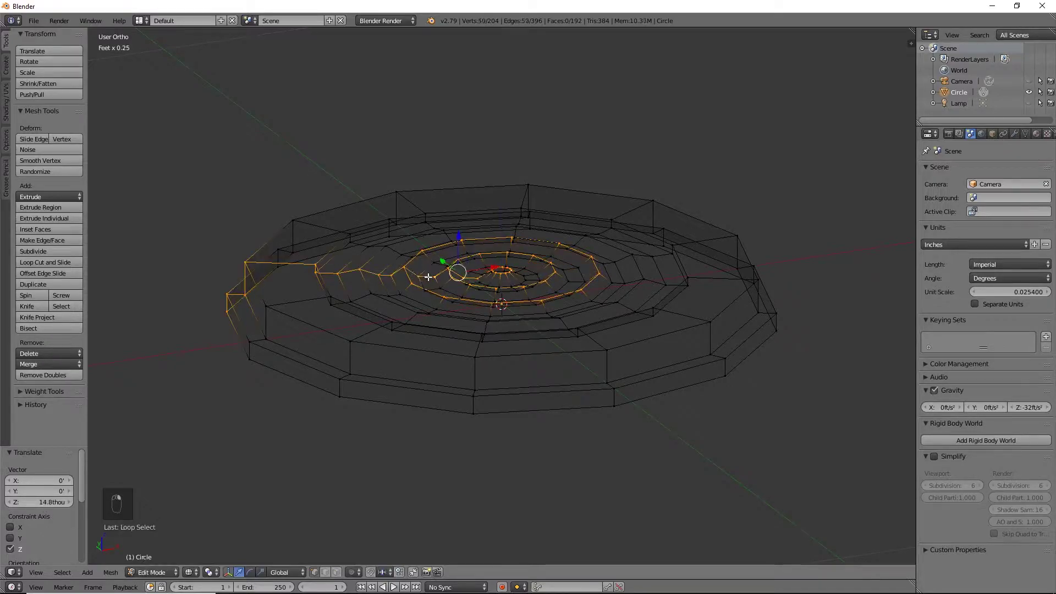
{"action": "right_click", "coordinate": [428, 277], "text": "alt+shift"}
{"action": "right_click", "coordinate": [427, 270], "text": "alt+shift"}
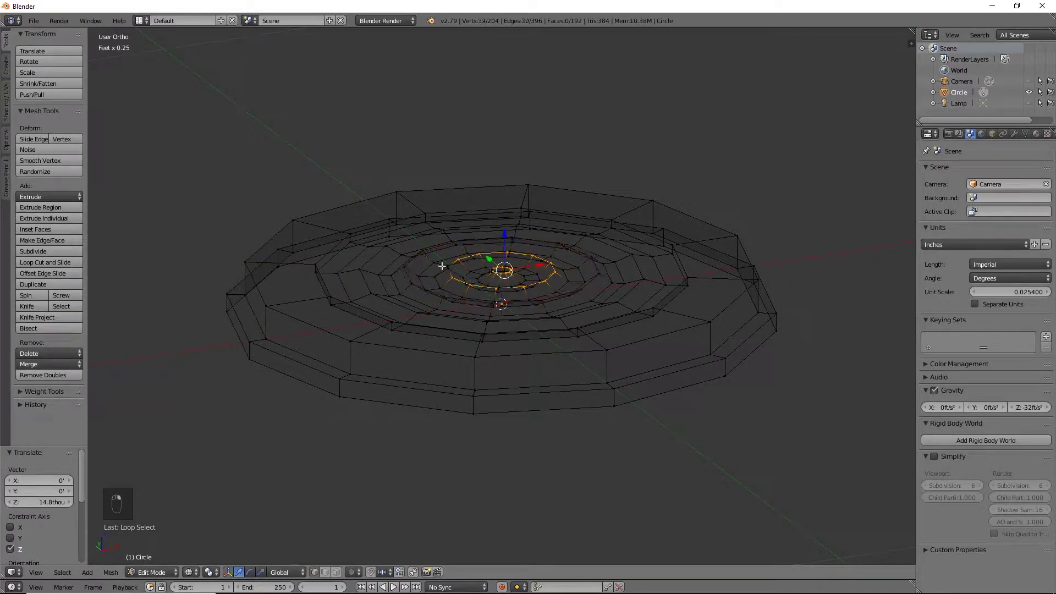
{"action": "left_click_drag", "start_coordinate": [505, 242], "coordinate": [506, 234]}
Step: Undo the last Z move and the mistaken loop selections
{"action": "key", "text": "ctrl+z"}
{"action": "key", "text": "ctrl+z"}
{"action": "key", "text": "ctrl+z"}
{"action": "key", "text": "ctrl+z"}
{"action": "key", "text": "ctrl+z"}
{"action": "key", "text": "ctrl+z"}
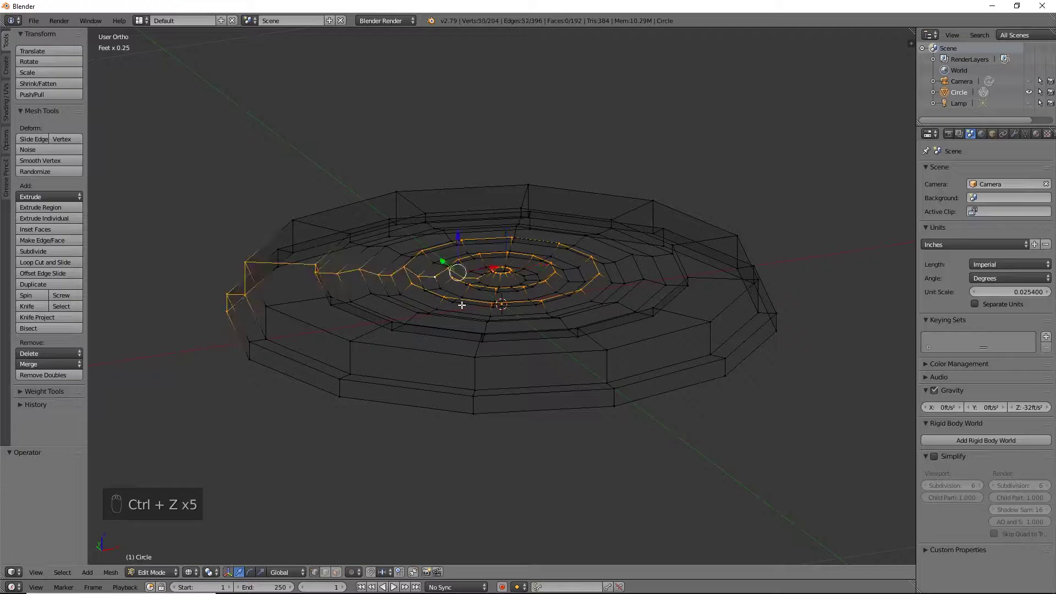
{"action": "key", "text": "ctrl+z"}
{"action": "key", "text": "ctrl+z"}
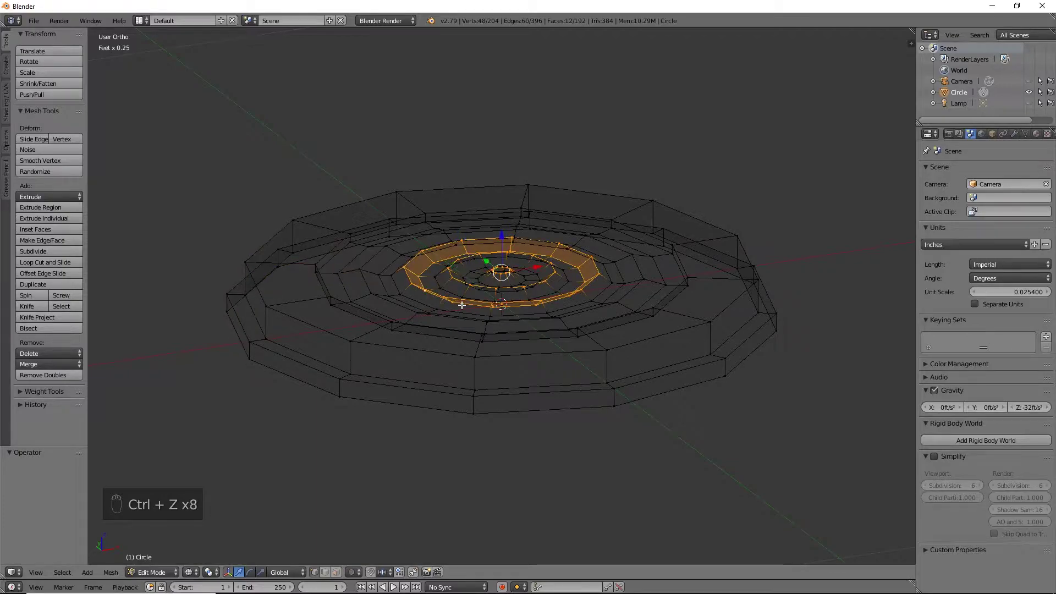
{"action": "right_click", "coordinate": [422, 280], "text": "alt+shift"}
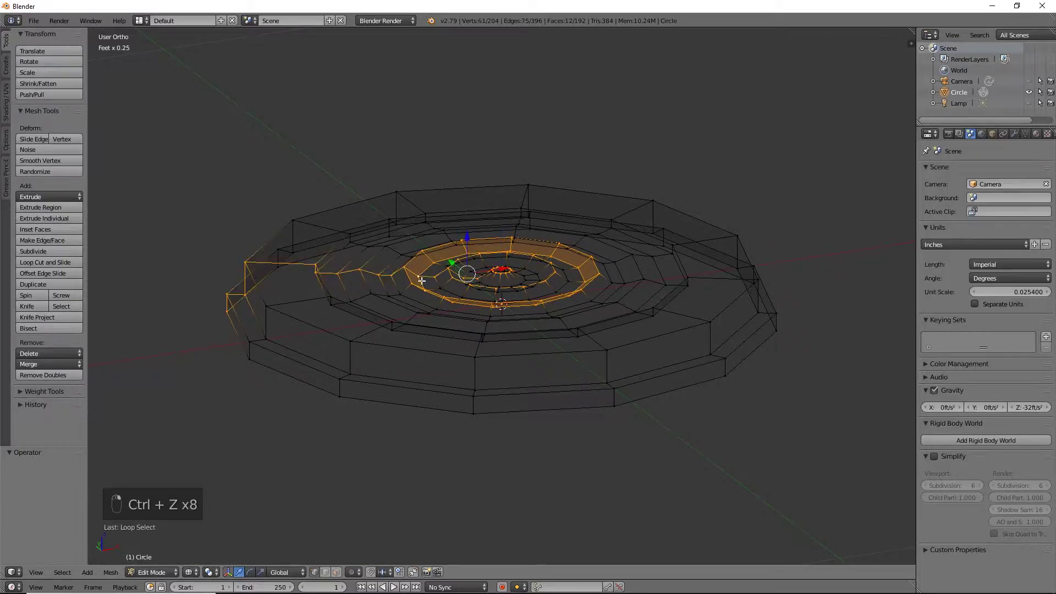
{"action": "key", "text": "ctrl+z"}
Step: Reduce the selection to the two innermost raised loops and move them up the Z axis by about 2.1 thou
{"action": "right_click", "coordinate": [414, 284], "text": "alt"}
{"action": "right_click", "coordinate": [409, 278], "text": "alt+shift"}
{"action": "left_click_drag", "start_coordinate": [506, 232], "coordinate": [506, 232]}
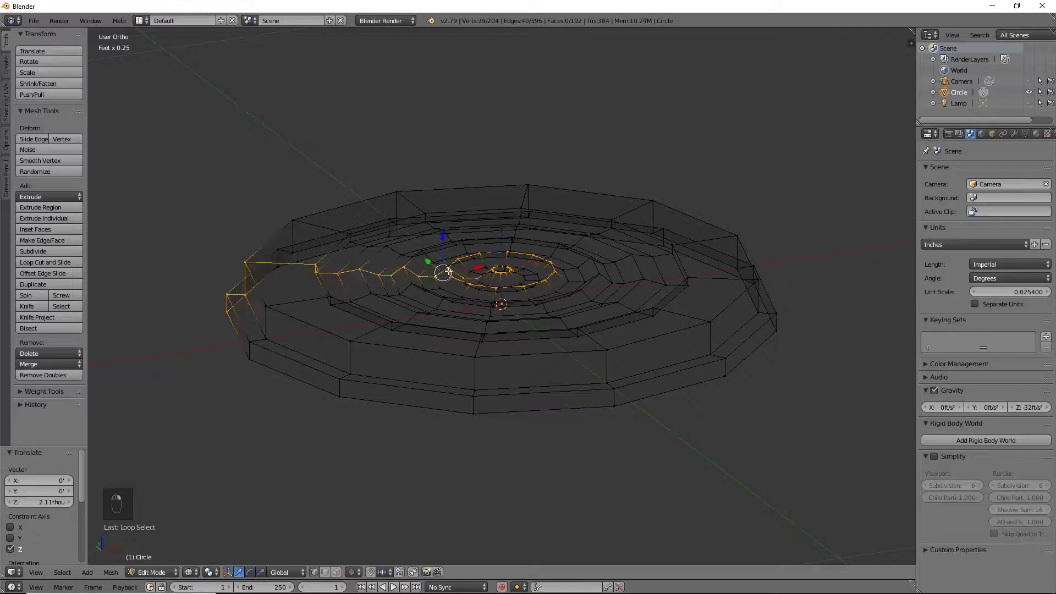
Step: Keep only the central hole loop selected, raise it along the Z axis and return to solid shading
{"action": "key", "text": "ctrl+z"}
{"action": "right_click", "coordinate": [450, 271], "text": "alt+shift"}
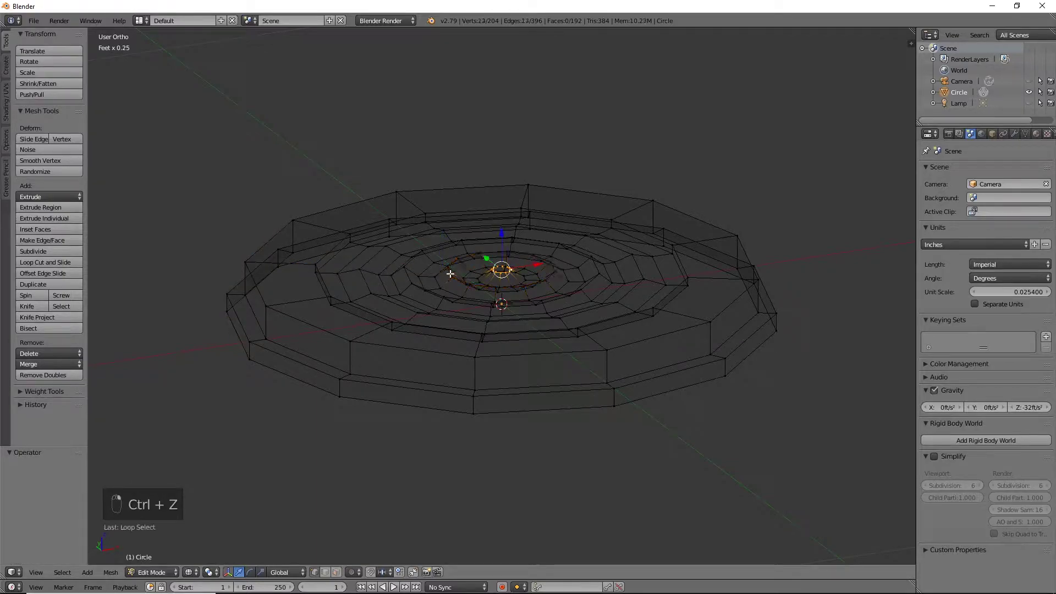
{"action": "left_click_drag", "start_coordinate": [504, 240], "coordinate": [502, 235]}
{"action": "middle_click_drag", "start_coordinate": [584, 295], "coordinate": [618, 290]}
{"action": "key", "text": "z"}
{"action": "middle_click_drag", "start_coordinate": [811, 305], "coordinate": [785, 309]}
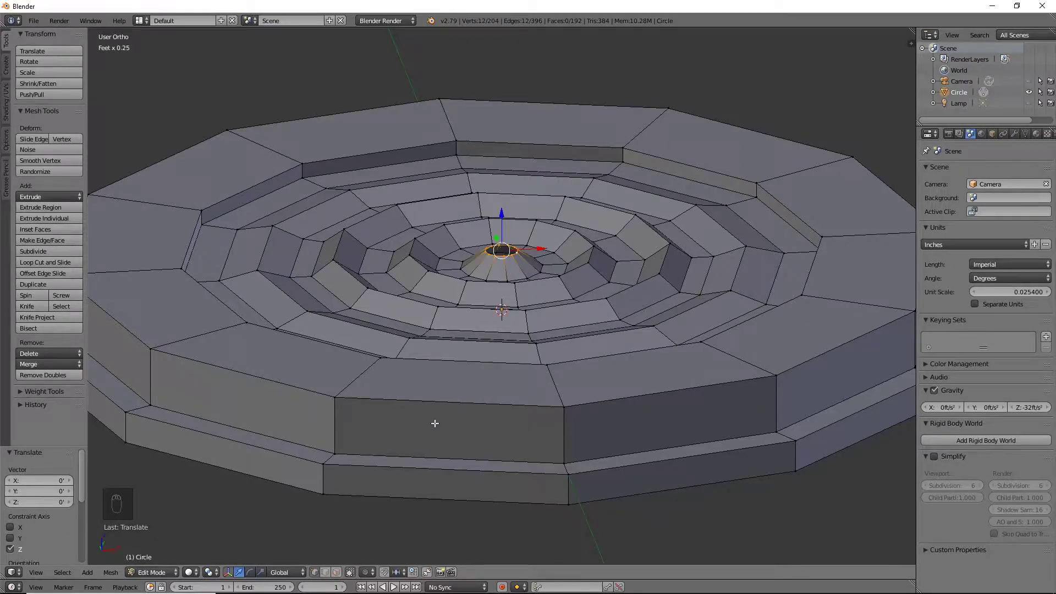
Step: Add a Subdivision Surface modifier with Catmull-Clark smoothing to the round object
{"action": "left_click", "coordinate": [1014, 134]}
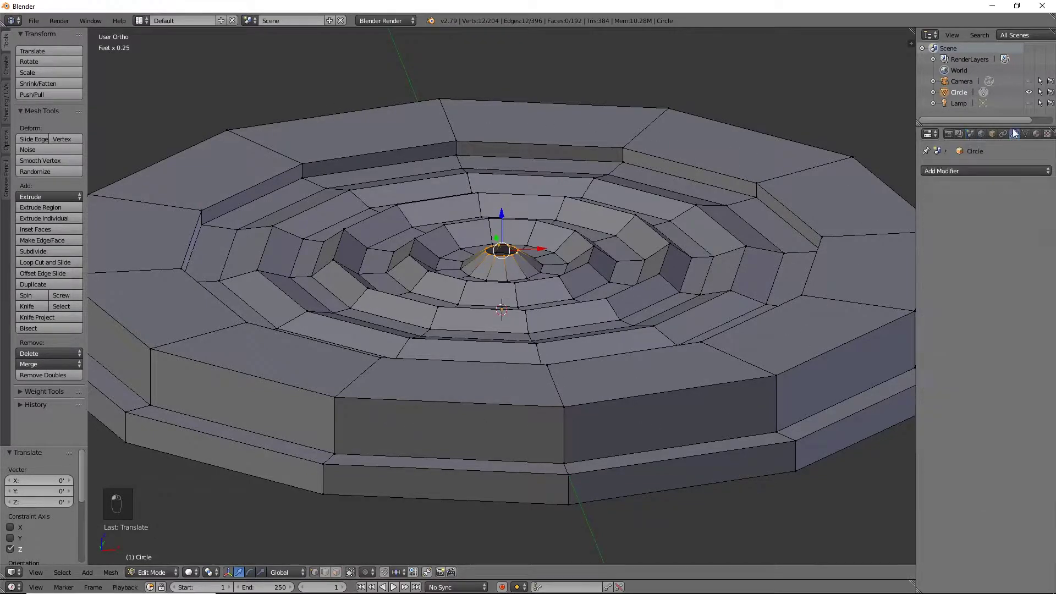
{"action": "left_click", "coordinate": [963, 171]}
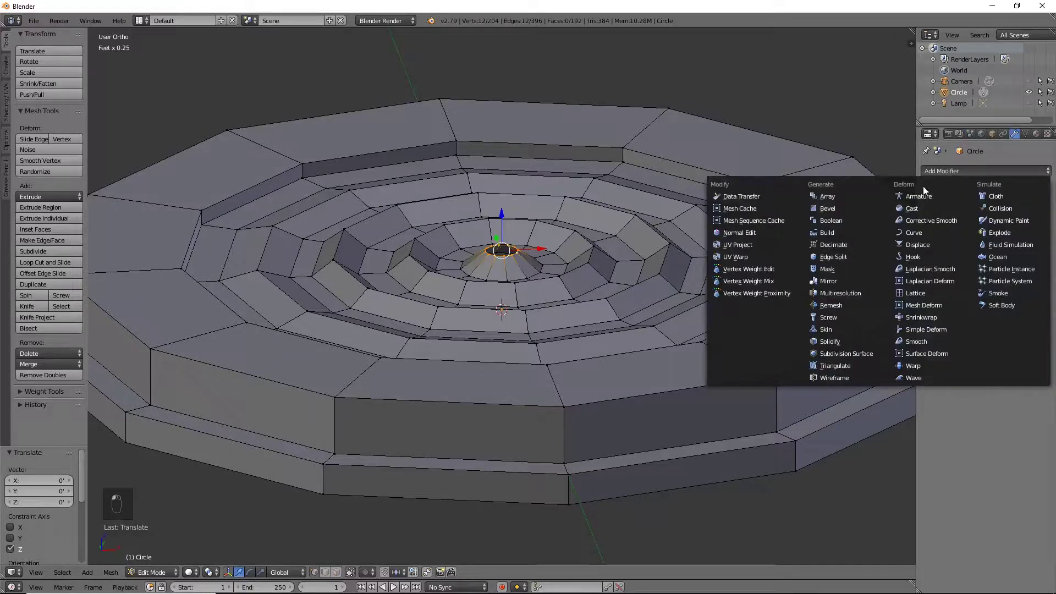
{"action": "left_click", "coordinate": [846, 354]}
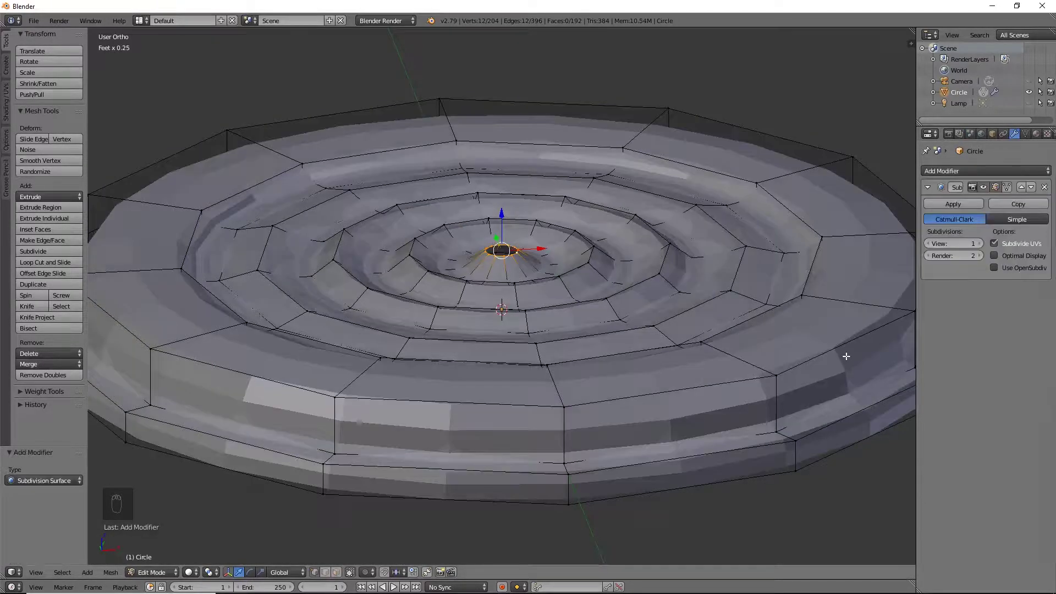
{"action": "middle_click_drag", "start_coordinate": [821, 367], "coordinate": [780, 344]}
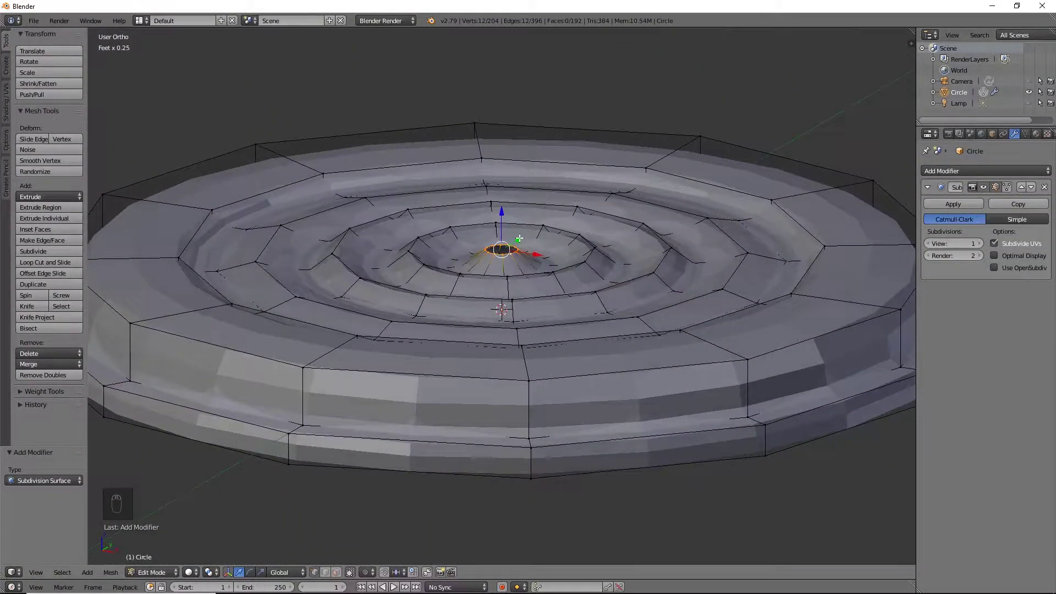
Step: Extrude the central hole's edge loop, lower it along the Z axis and scale it to 0.600
{"action": "key", "text": "e"}
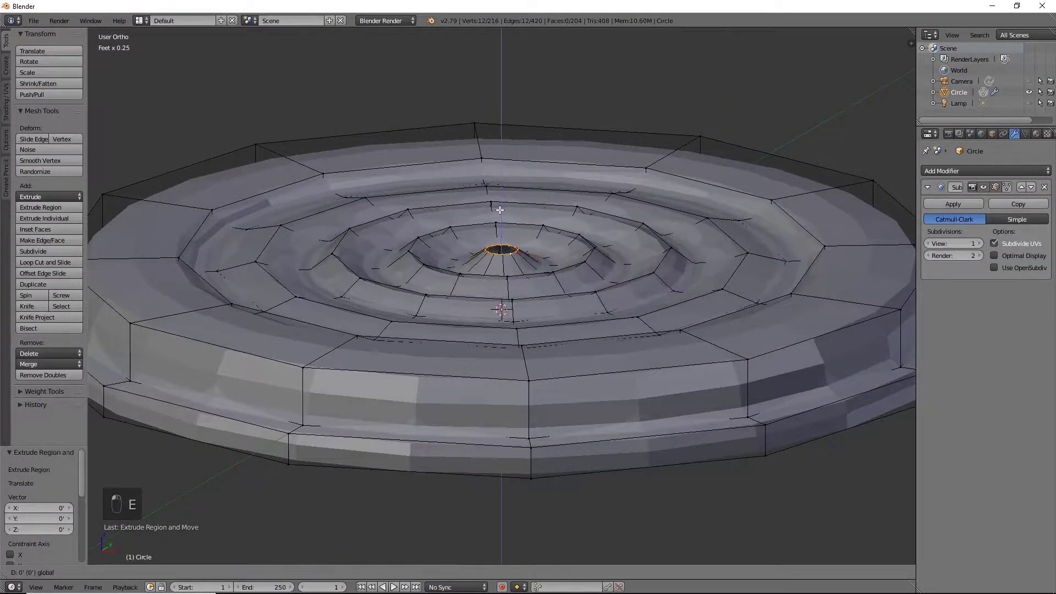
{"action": "left_click", "coordinate": [502, 215]}
{"action": "key", "text": "s"}
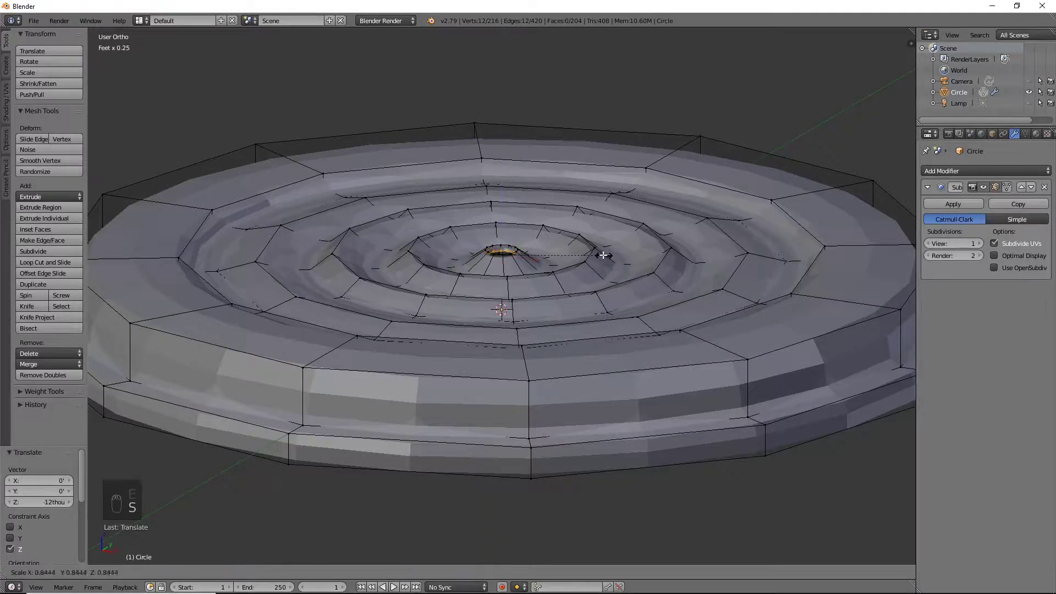
{"action": "left_click", "coordinate": [574, 252]}
{"action": "middle_click_drag", "start_coordinate": [587, 247], "coordinate": [513, 275]}
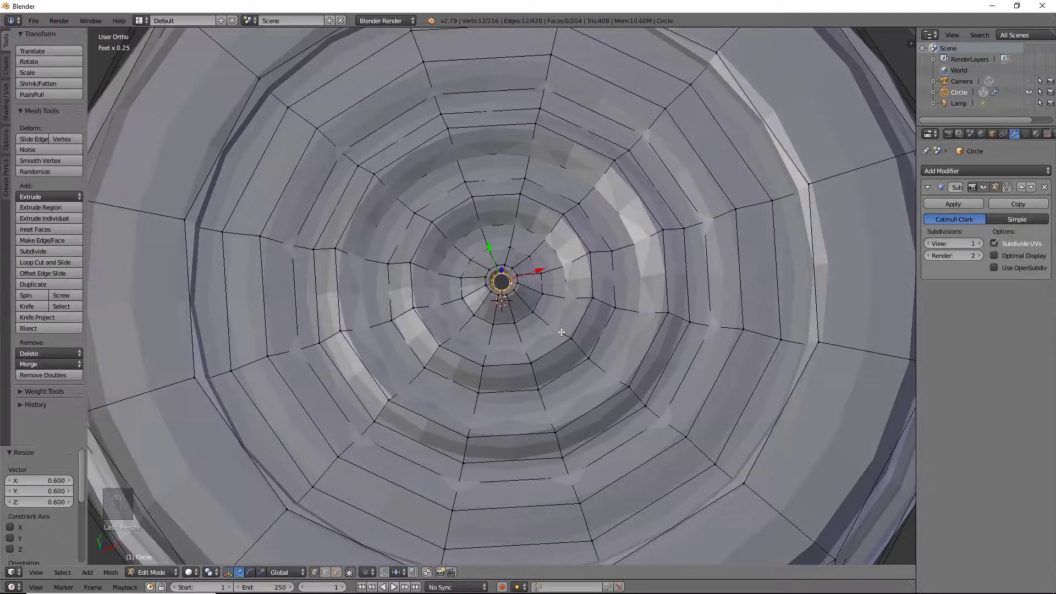
Step: Crease the outermost bottom edge loop and the loop at the foot of the upper rim's outer wall, both at factor 1.000
{"action": "scroll", "coordinate": [574, 380], "scroll_direction": "down", "scroll_amount": 4}
{"action": "middle_click_drag", "start_coordinate": [584, 434], "coordinate": [569, 407]}
{"action": "scroll", "coordinate": [569, 407], "scroll_direction": "up", "scroll_amount": 4}
{"action": "middle_click_drag", "start_coordinate": [598, 346], "coordinate": [596, 366]}
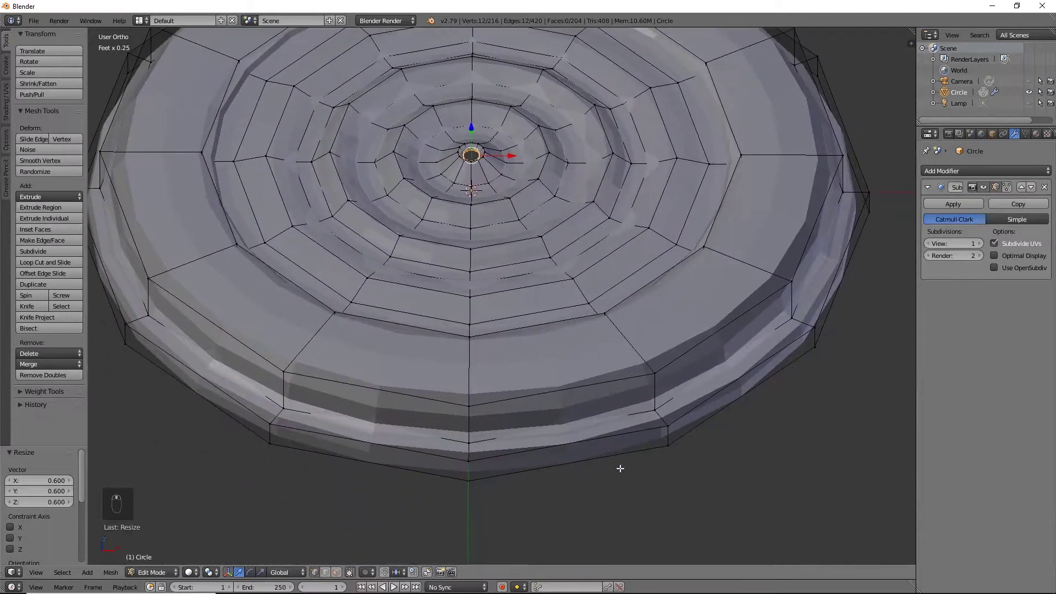
{"action": "right_click", "coordinate": [627, 451], "text": "alt"}
{"action": "key", "text": "shift+e"}
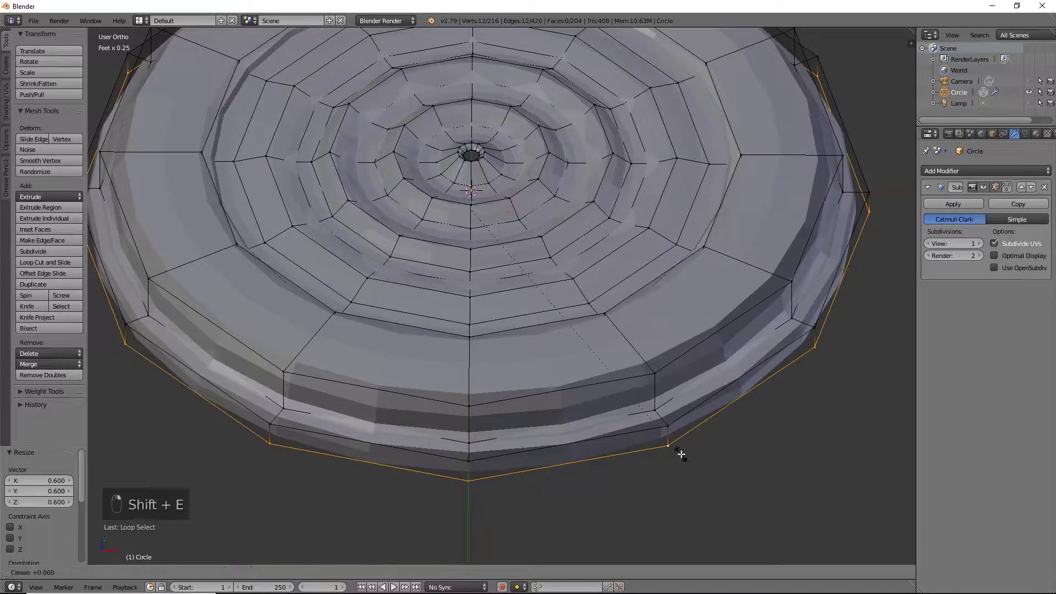
{"action": "left_click", "coordinate": [742, 421]}
{"action": "right_click", "coordinate": [632, 412], "text": "alt"}
{"action": "key", "text": "shift+e"}
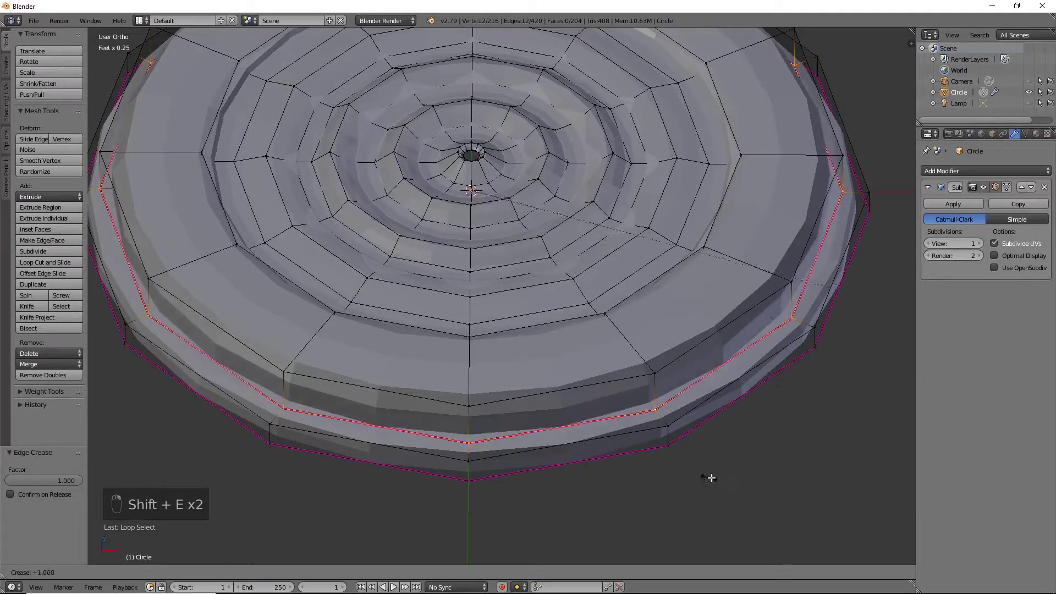
{"action": "left_click", "coordinate": [702, 479]}
Step: Select the outer and inner edge loops of the flat top rim and crease them with factor 0.610
{"action": "middle_click_drag", "start_coordinate": [384, 405], "coordinate": [747, 370]}
{"action": "right_click", "coordinate": [729, 336], "text": "alt"}
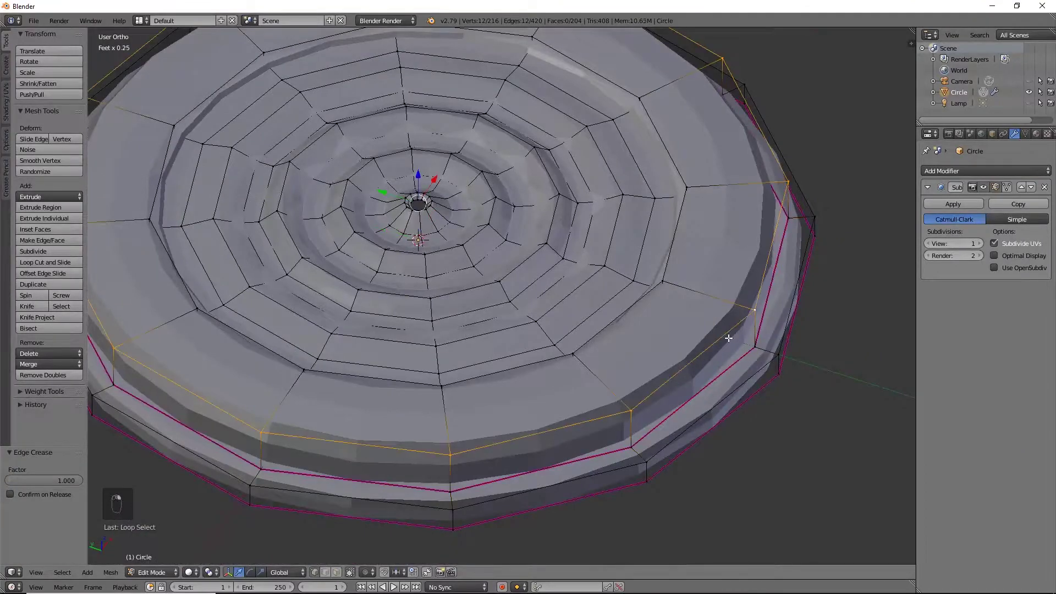
{"action": "right_click", "coordinate": [637, 299], "text": "alt+shift"}
{"action": "key", "text": "shift+e"}
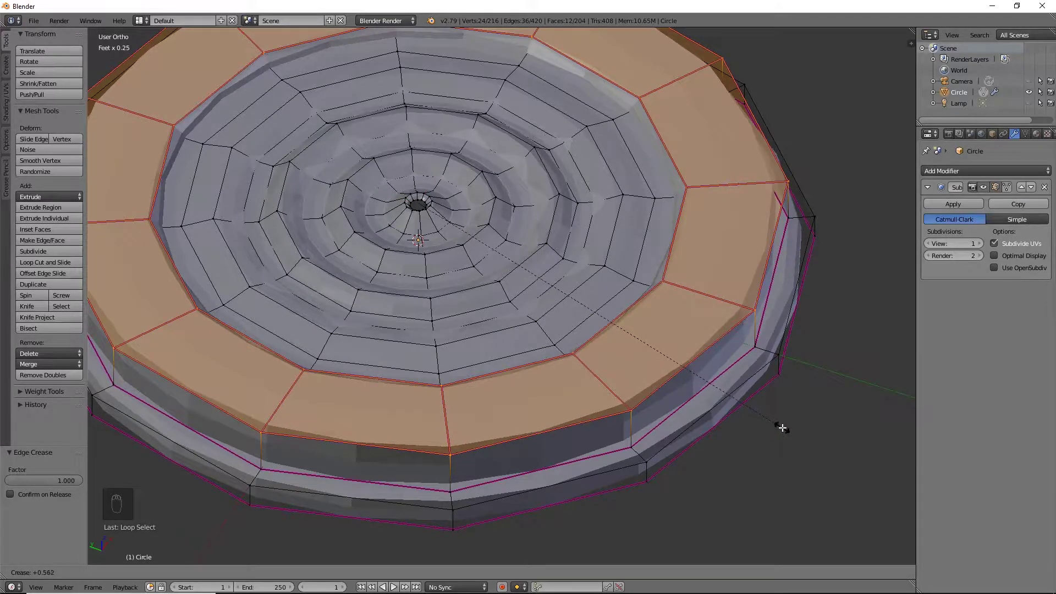
{"action": "left_click", "coordinate": [792, 427]}
Step: Crease the edge loop at the foot of the rim's inner wall with factor 1.000
{"action": "middle_click_drag", "start_coordinate": [795, 428], "coordinate": [797, 301]}
{"action": "right_click", "coordinate": [707, 217], "text": "alt"}
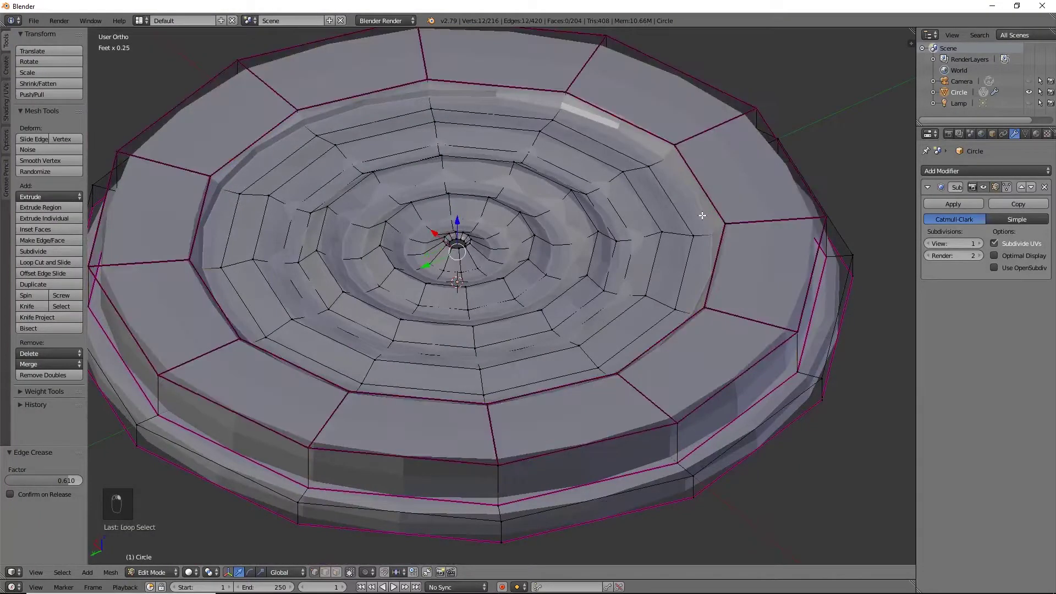
{"action": "key", "text": "z"}
{"action": "key", "text": "z"}
{"action": "key", "text": "shift+e"}
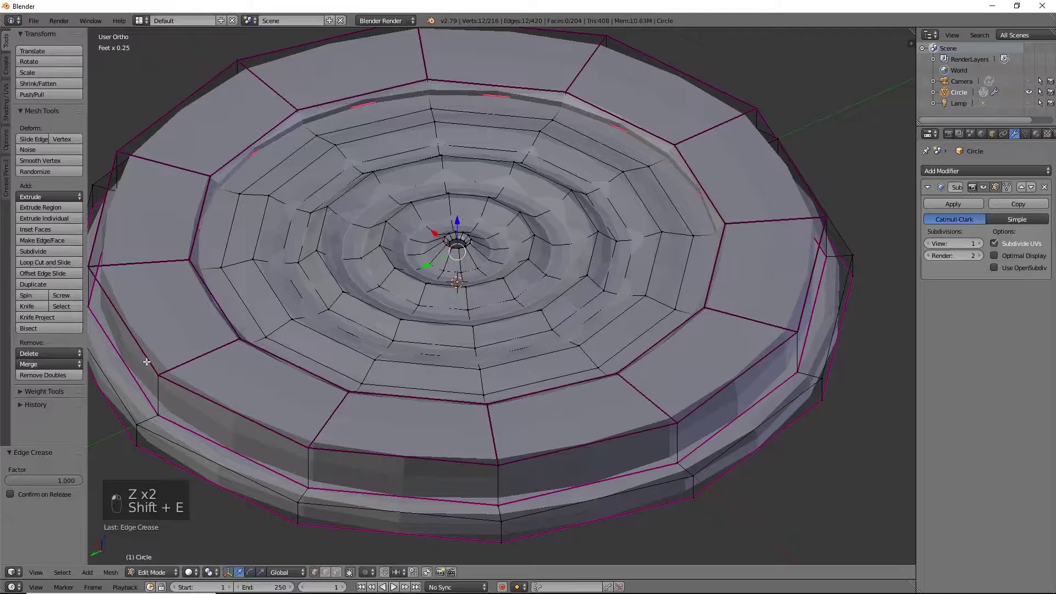
{"action": "middle_click_drag", "start_coordinate": [624, 265], "coordinate": [592, 347], "text": "shift"}
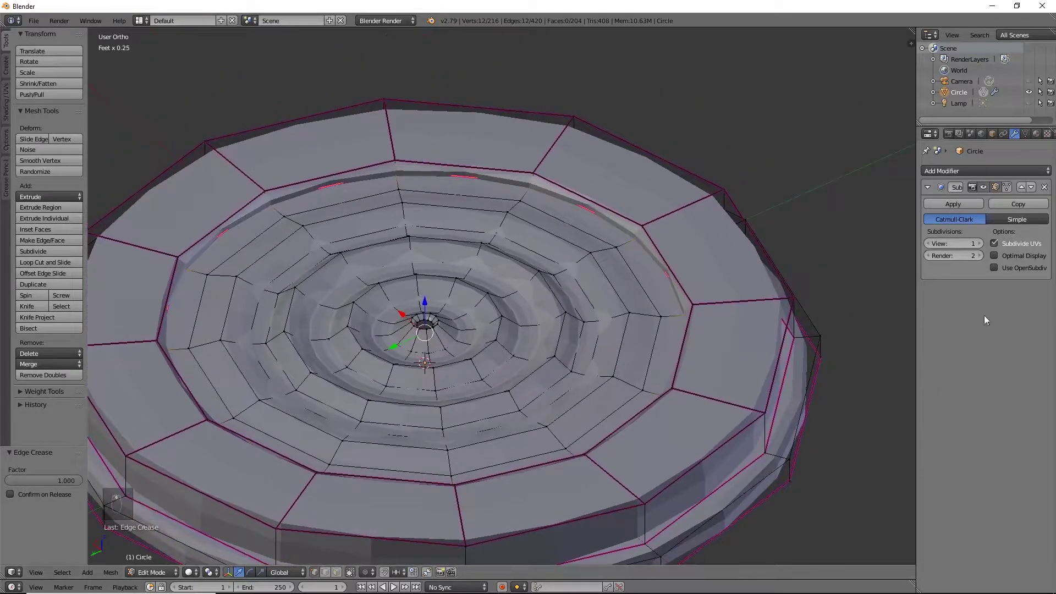
Step: In wireframe top view, box-select the vertices on the negative X side of the disc and delete them
{"action": "left_click", "coordinate": [983, 169]}
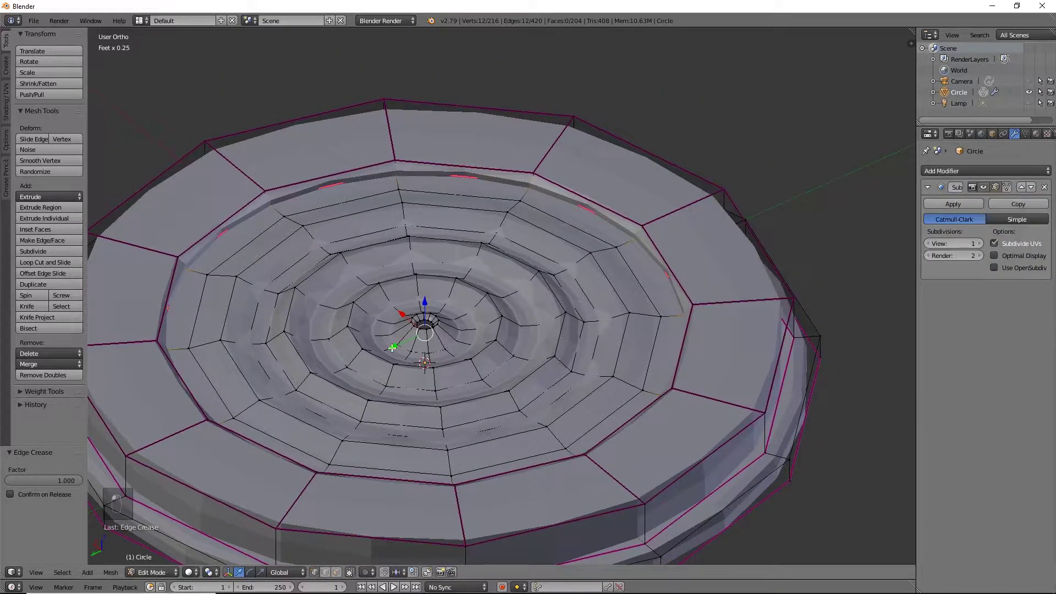
{"action": "key", "text": "KP_7"}
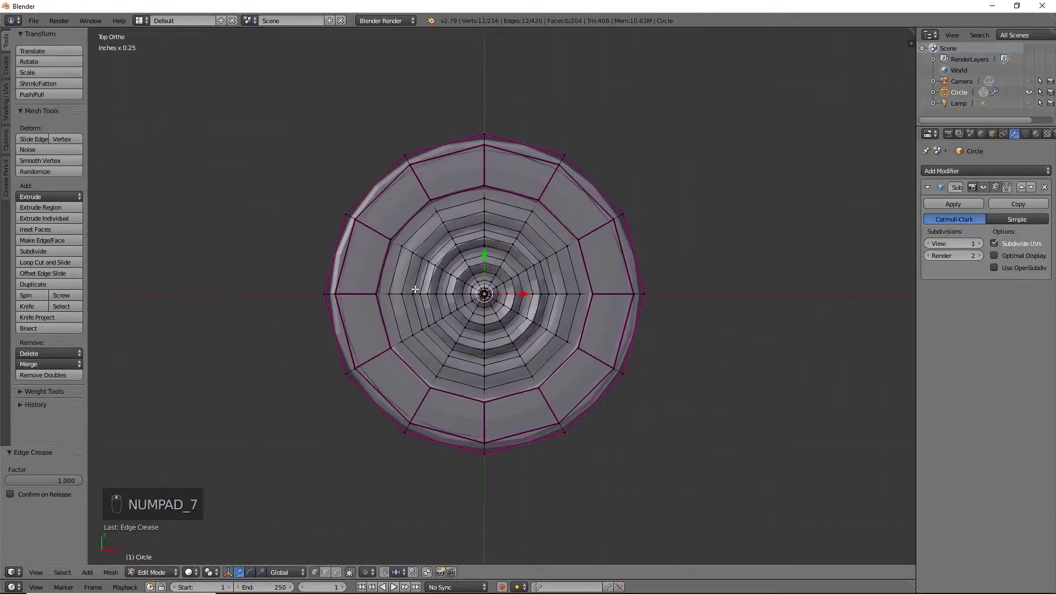
{"action": "key", "text": "z"}
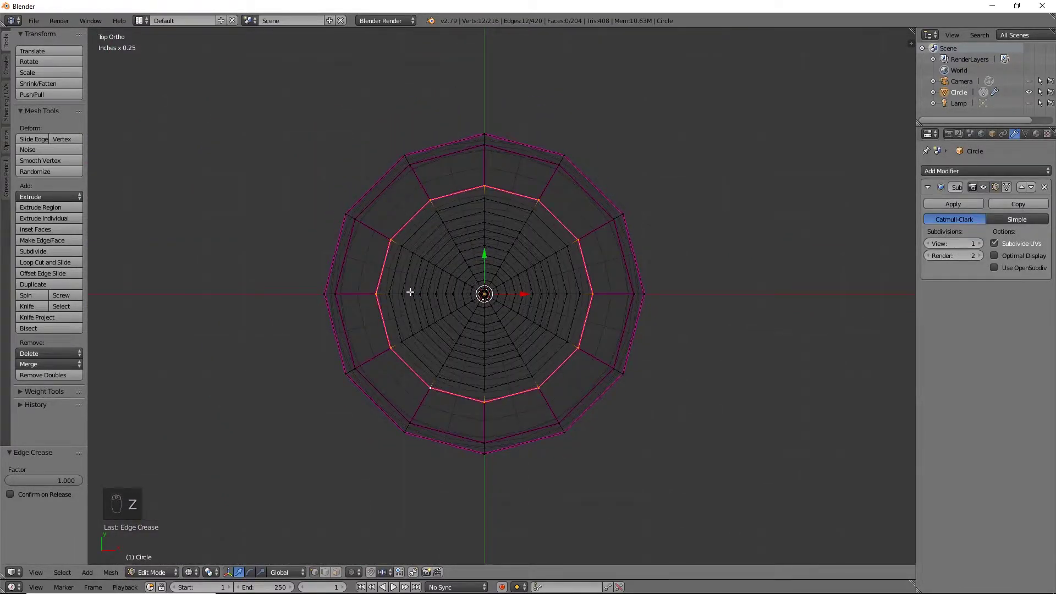
{"action": "key", "text": "a"}
{"action": "key", "text": "b"}
{"action": "left_click_drag", "start_coordinate": [271, 84], "coordinate": [481, 512]}
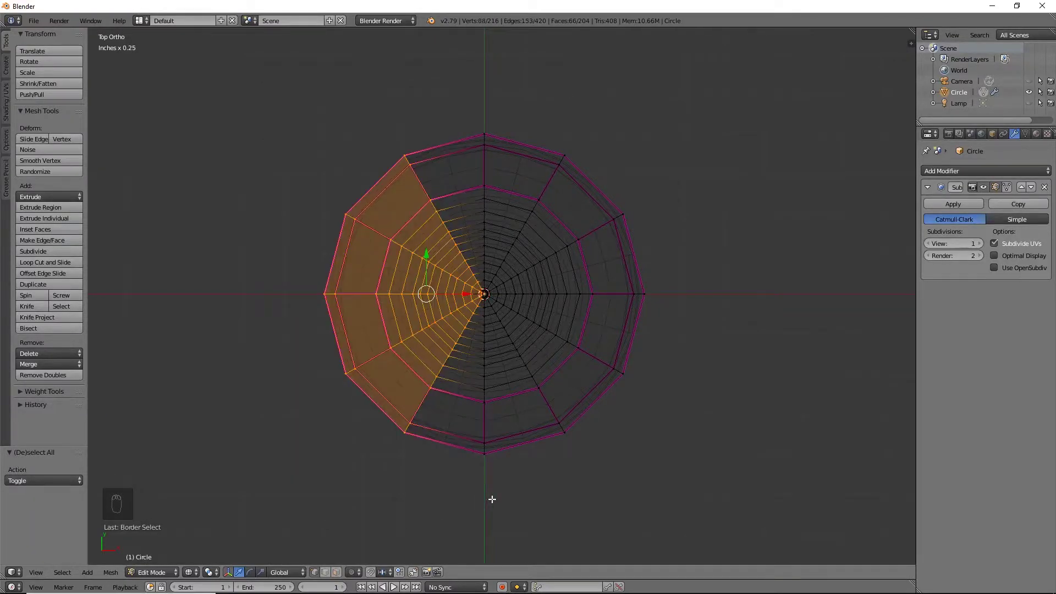
{"action": "key", "text": "x"}
{"action": "left_click", "coordinate": [480, 449]}
Step: Delete the vertices on the positive Y side, including the strays near the centre, leaving one quarter of the disc
{"action": "key", "text": "b"}
{"action": "left_click_drag", "start_coordinate": [405, 96], "coordinate": [709, 292]}
{"action": "key", "text": "x"}
{"action": "left_click", "coordinate": [708, 292]}
{"action": "scroll", "coordinate": [693, 293], "scroll_direction": "up", "scroll_amount": 8}
{"action": "middle_click_drag", "start_coordinate": [349, 272], "coordinate": [478, 278], "text": "shift"}
{"action": "right_click", "coordinate": [488, 274]}
{"action": "right_click", "coordinate": [441, 320], "text": "shift"}
{"action": "key", "text": "x"}
{"action": "left_click", "coordinate": [468, 318]}
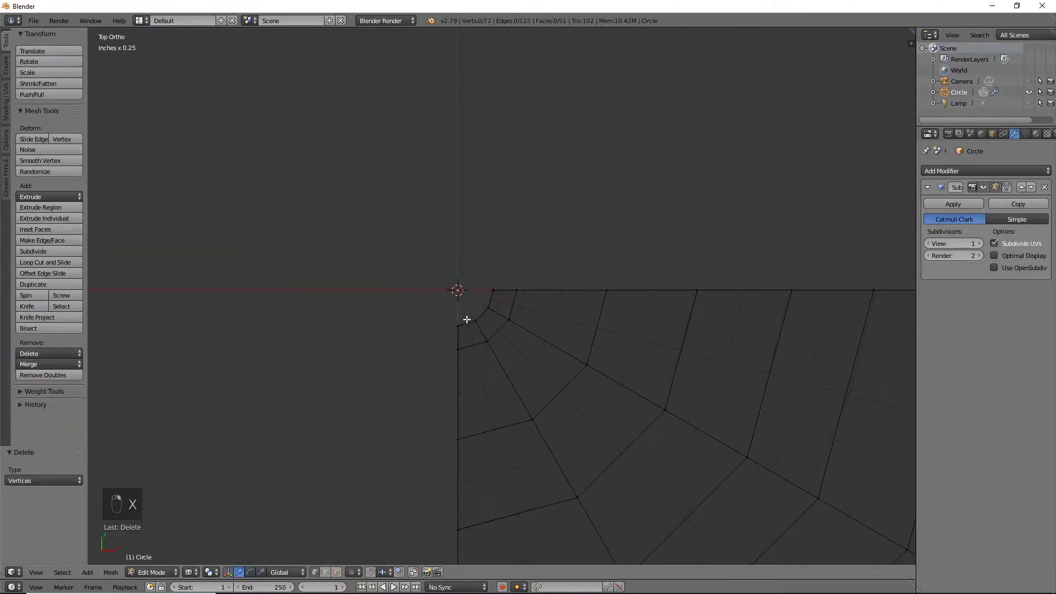
Step: Mirror the quarter across X and Y with Clipping enabled, and place the Mirror modifier above Subdivision Surface
{"action": "scroll", "coordinate": [550, 333], "scroll_direction": "down", "scroll_amount": 5}
{"action": "middle_click_drag", "start_coordinate": [556, 325], "coordinate": [509, 209], "text": "shift"}
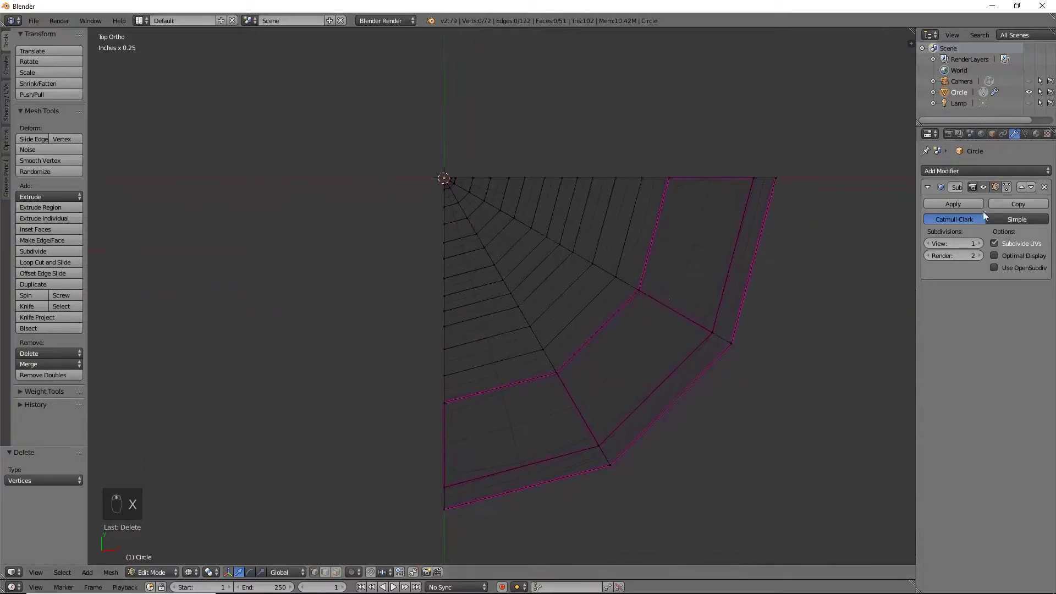
{"action": "left_click", "coordinate": [965, 171]}
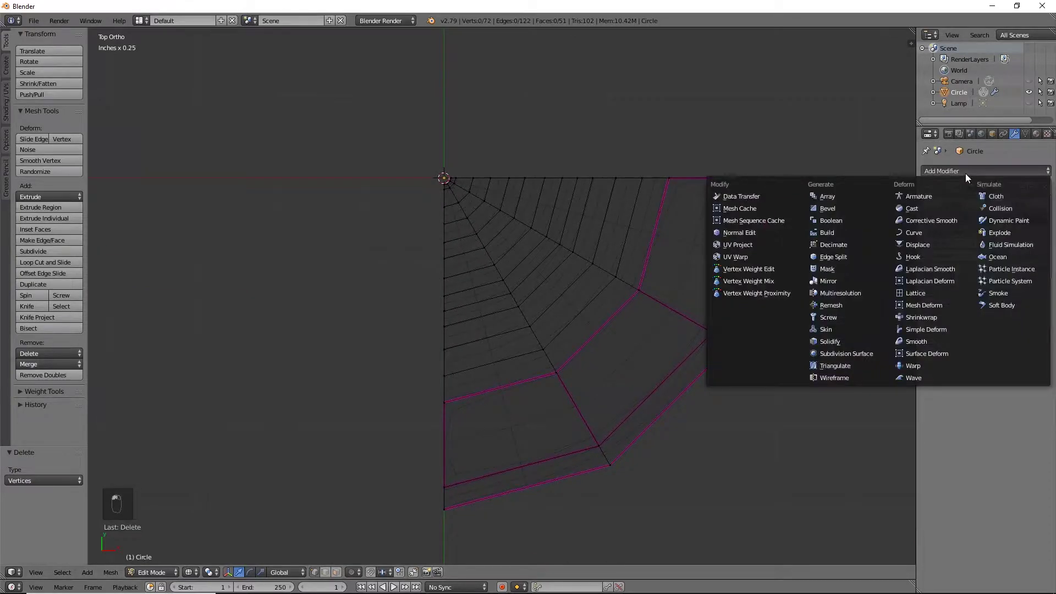
{"action": "left_click", "coordinate": [839, 281]}
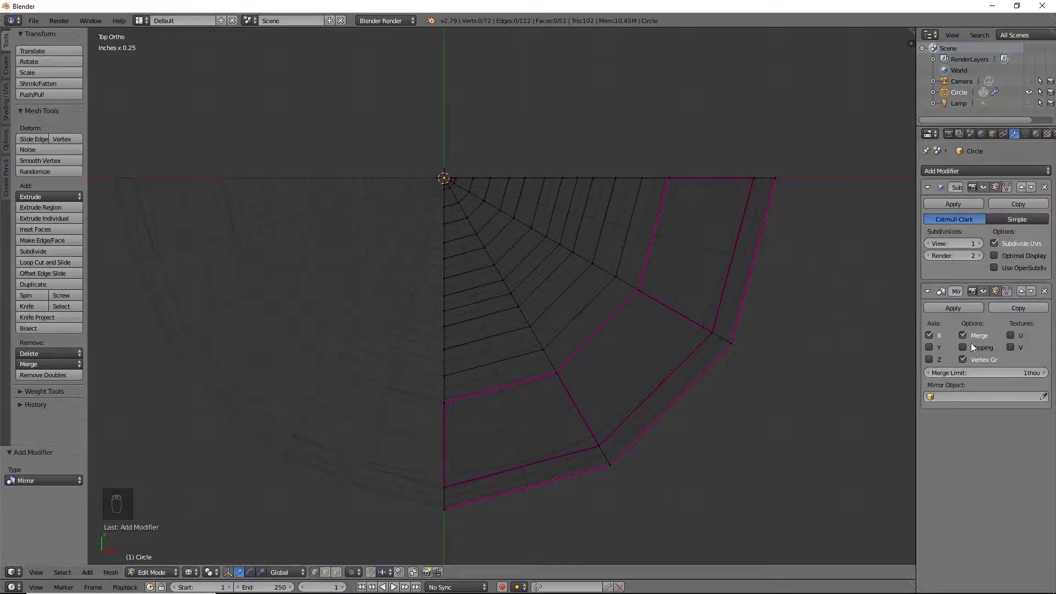
{"action": "left_click", "coordinate": [928, 347]}
{"action": "scroll", "coordinate": [596, 264], "scroll_direction": "down", "scroll_amount": 4}
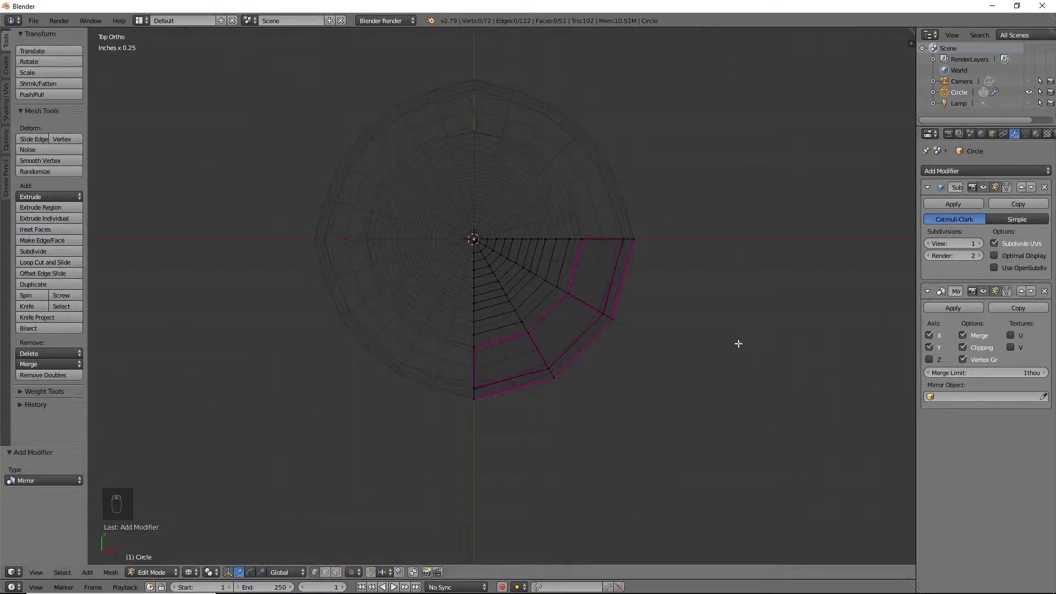
{"action": "key", "text": "z"}
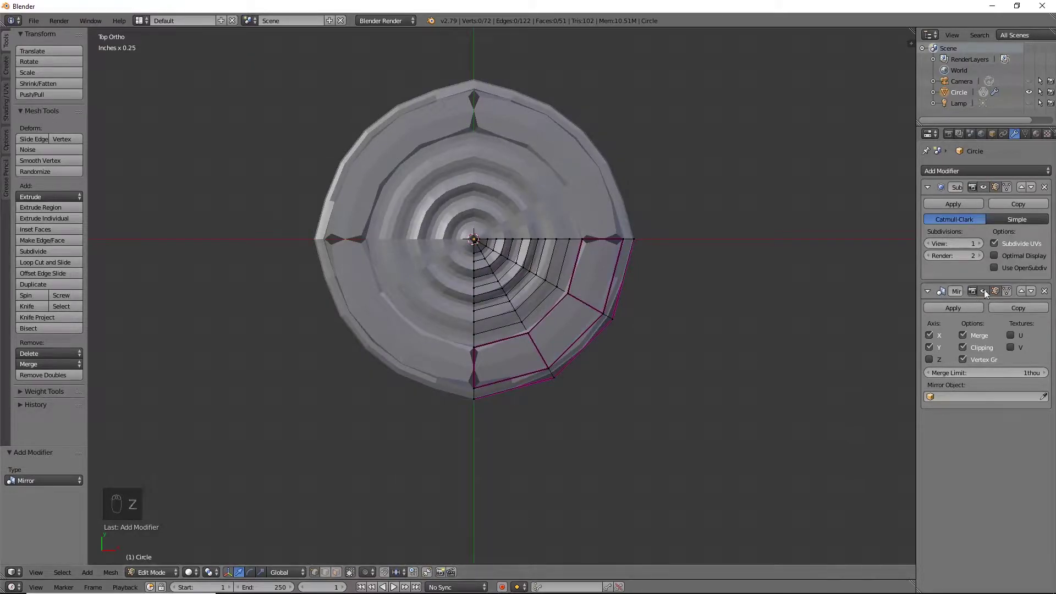
{"action": "left_click", "coordinate": [1021, 291]}
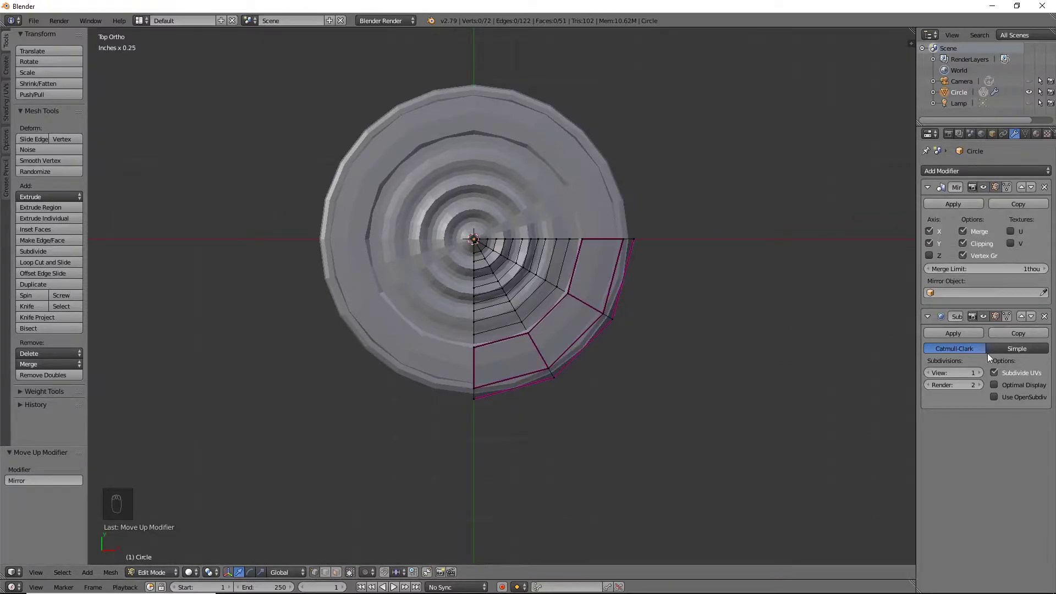
Step: Examine the mirrored, subdivided disc from the side, at an angle and from above, including the rim of the editable quarter
{"action": "middle_click_drag", "start_coordinate": [678, 316], "coordinate": [651, 198]}
{"action": "scroll", "coordinate": [668, 261], "scroll_direction": "up", "scroll_amount": 3}
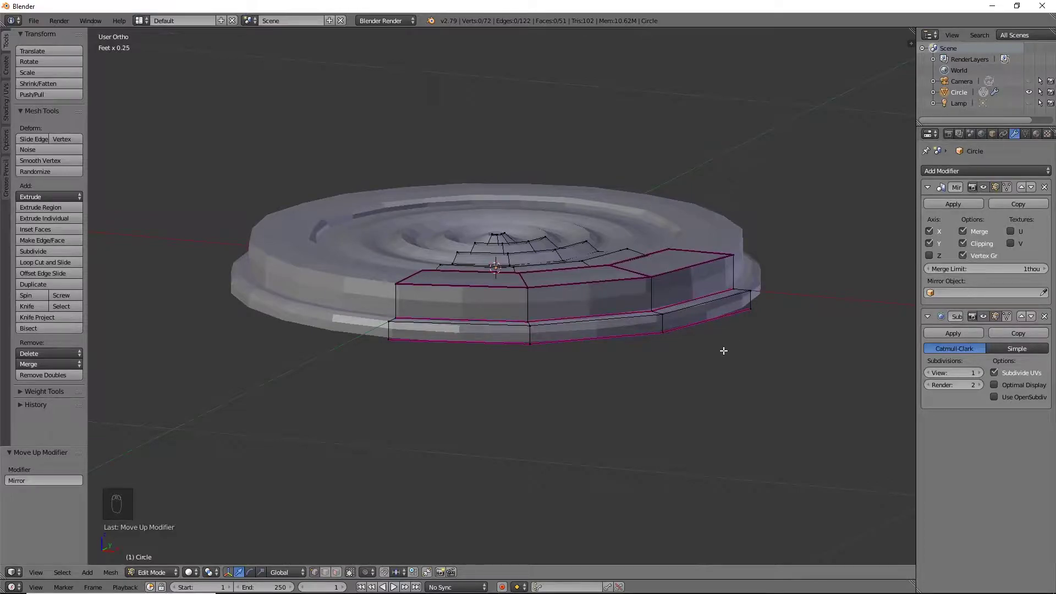
{"action": "middle_click_drag", "start_coordinate": [723, 351], "coordinate": [687, 398]}
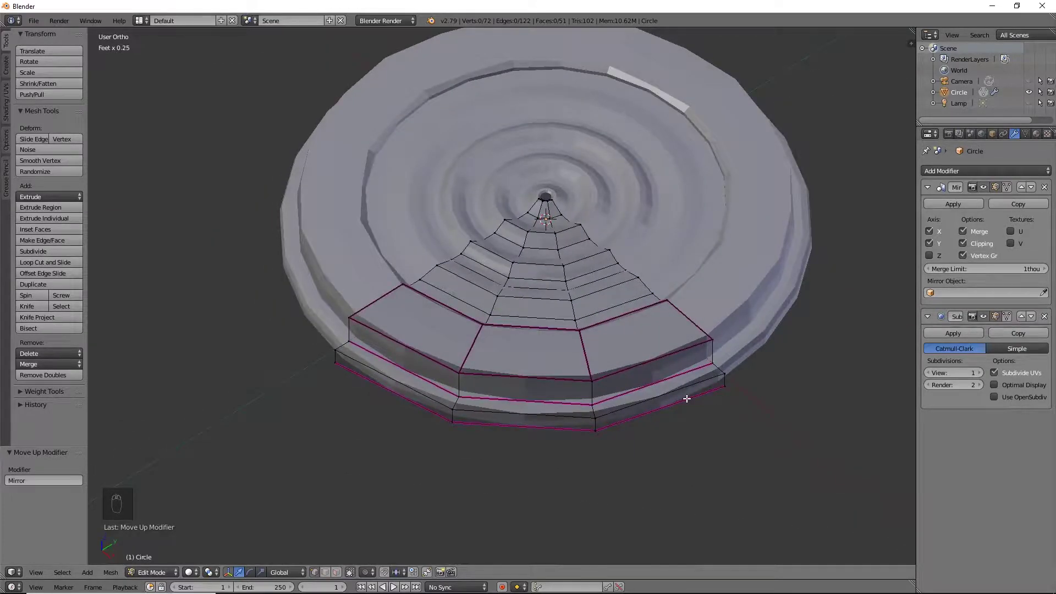
{"action": "key", "text": "KP_7"}
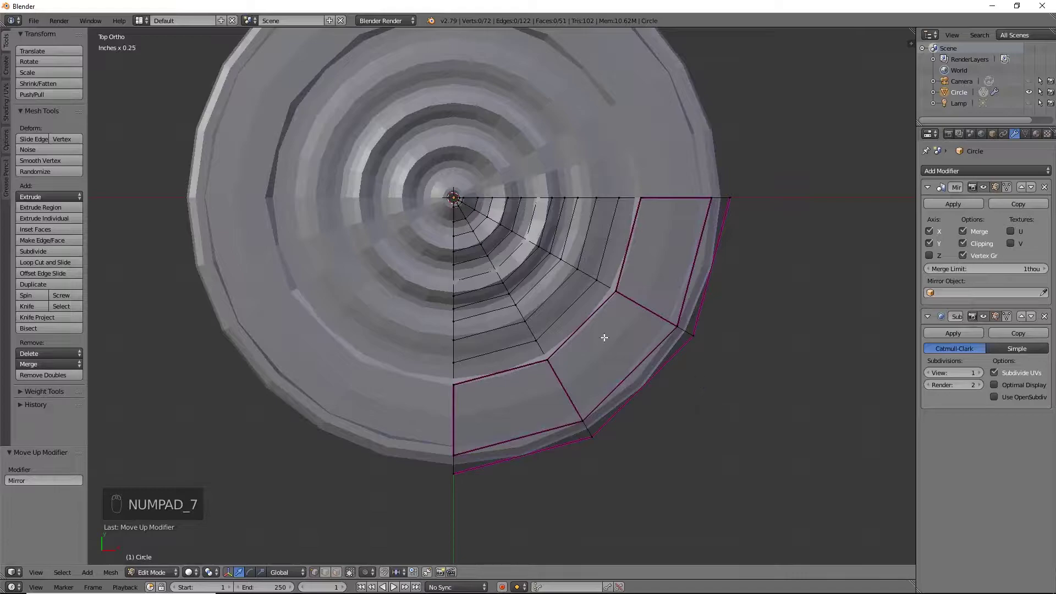
{"action": "scroll", "coordinate": [755, 368], "scroll_direction": "down", "scroll_amount": 3}
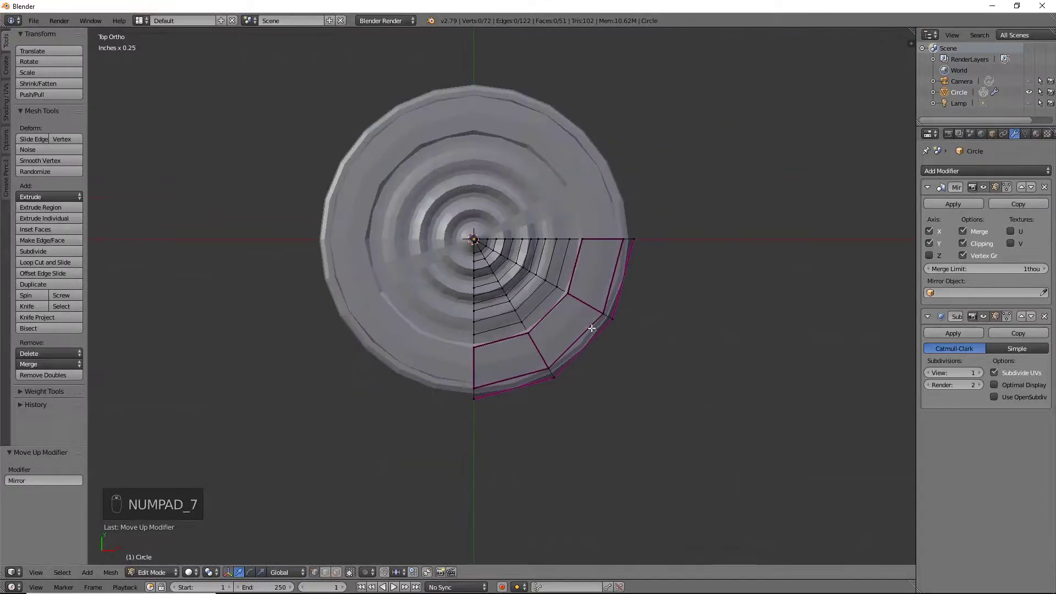
{"action": "middle_click_drag", "start_coordinate": [566, 266], "coordinate": [570, 245]}
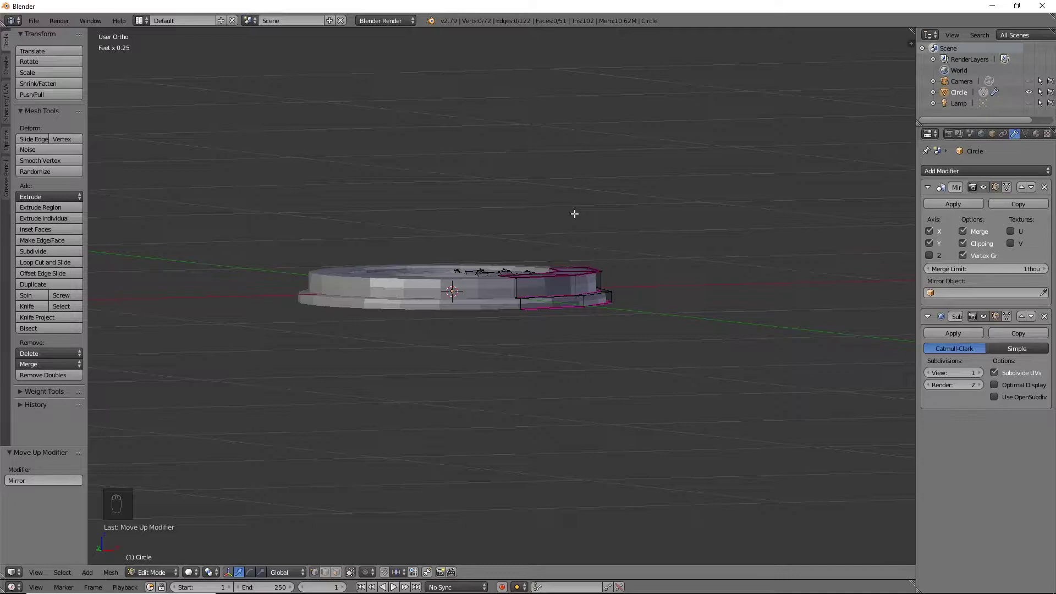
{"action": "middle_click_drag", "start_coordinate": [574, 213], "coordinate": [572, 247]}
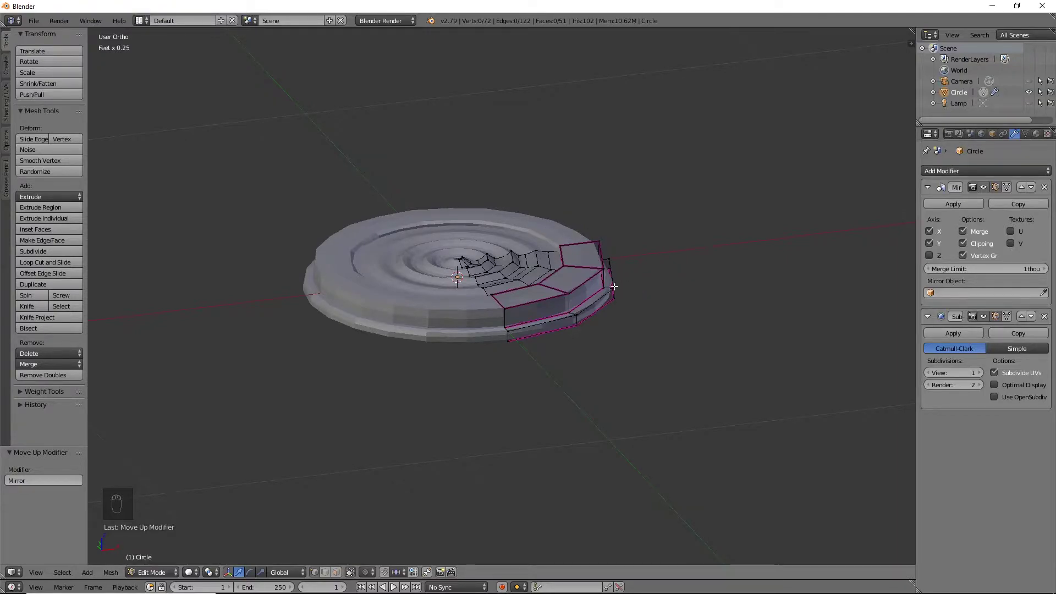
{"action": "scroll", "coordinate": [624, 288], "scroll_direction": "up", "scroll_amount": 5}
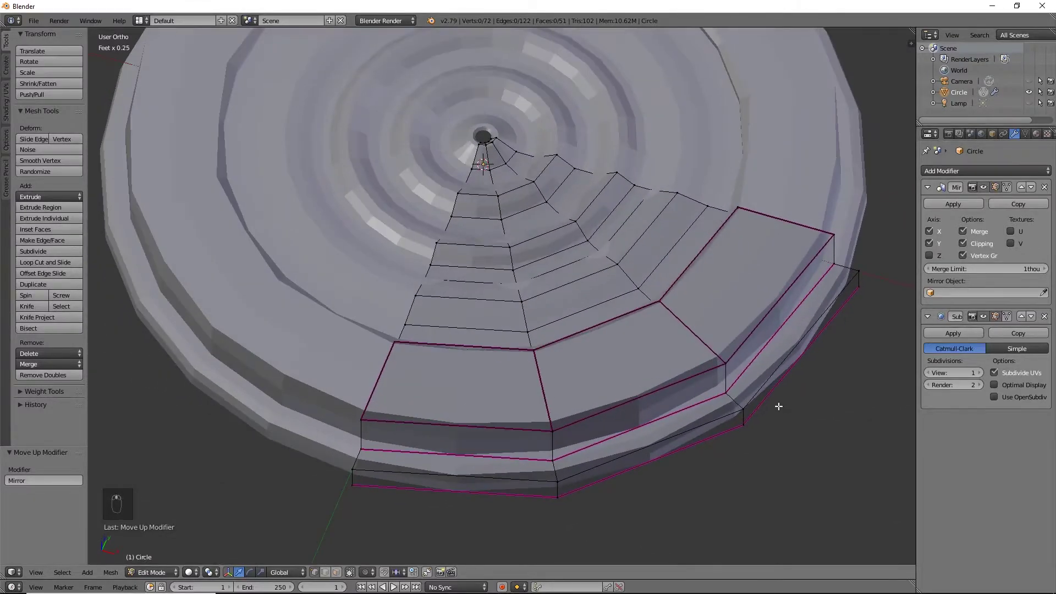
{"action": "scroll", "coordinate": [697, 370], "scroll_direction": "up", "scroll_amount": 2}
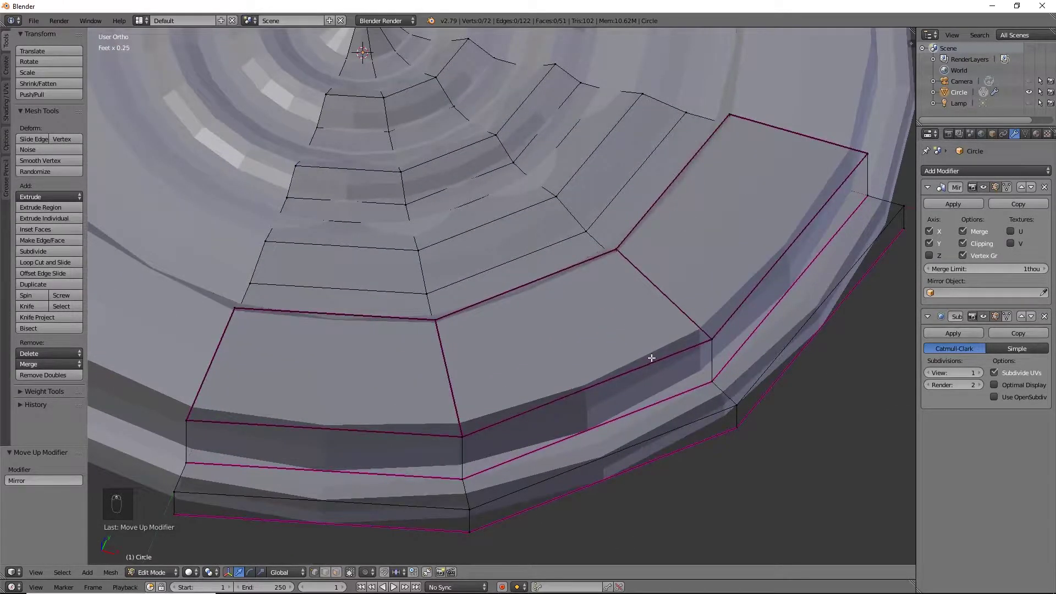
{"action": "key", "text": "KP_7"}
{"action": "scroll", "coordinate": [537, 377], "scroll_direction": "up", "scroll_amount": 4}
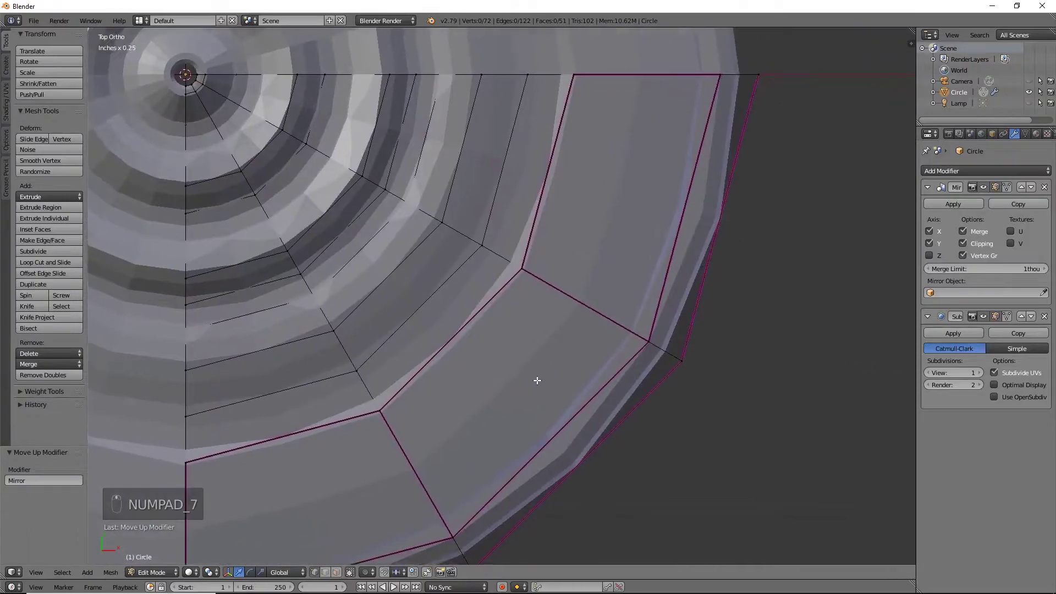
Step: Add two radial loop cuts through the quarter's diagonal segment and two concentric loop cuts through the outer flat ring
{"action": "key", "text": "ctrl+r"}
{"action": "scroll", "coordinate": [484, 340], "scroll_direction": "up", "scroll_amount": 1}
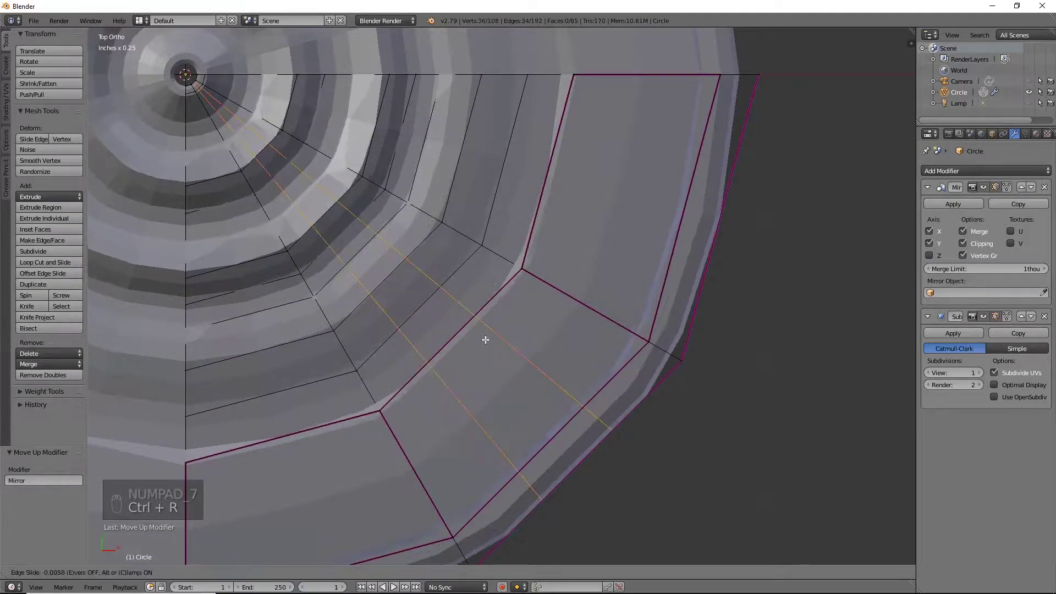
{"action": "left_click", "coordinate": [484, 342]}
{"action": "right_click", "coordinate": [499, 374]}
{"action": "key", "text": "ctrl+r"}
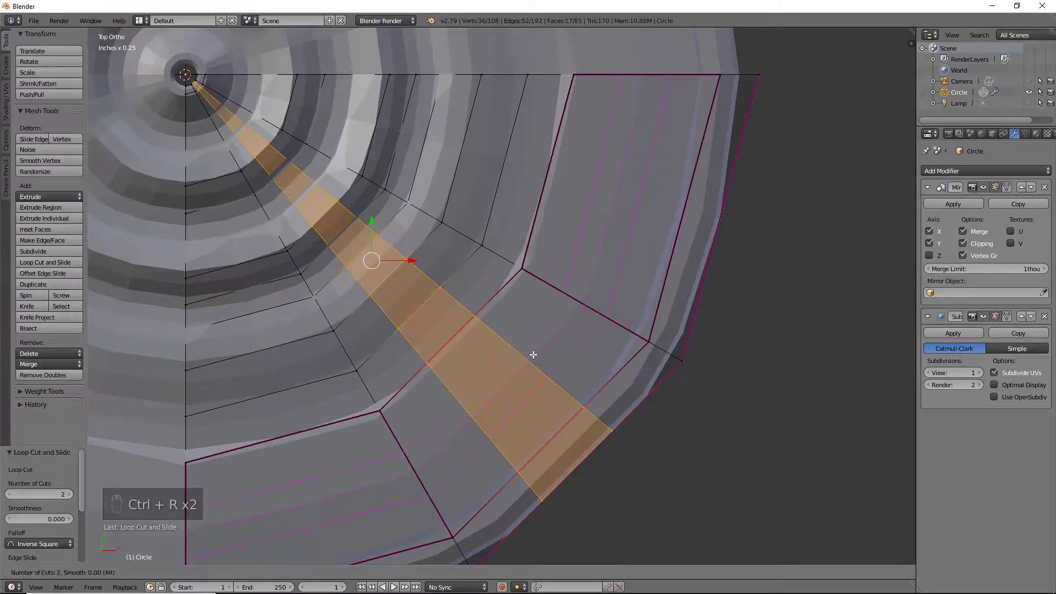
{"action": "left_click", "coordinate": [533, 355]}
{"action": "right_click", "coordinate": [532, 354]}
Step: Add one more radial and one more concentric loop cut, each centred between the existing pair
{"action": "key", "text": "ctrl+r"}
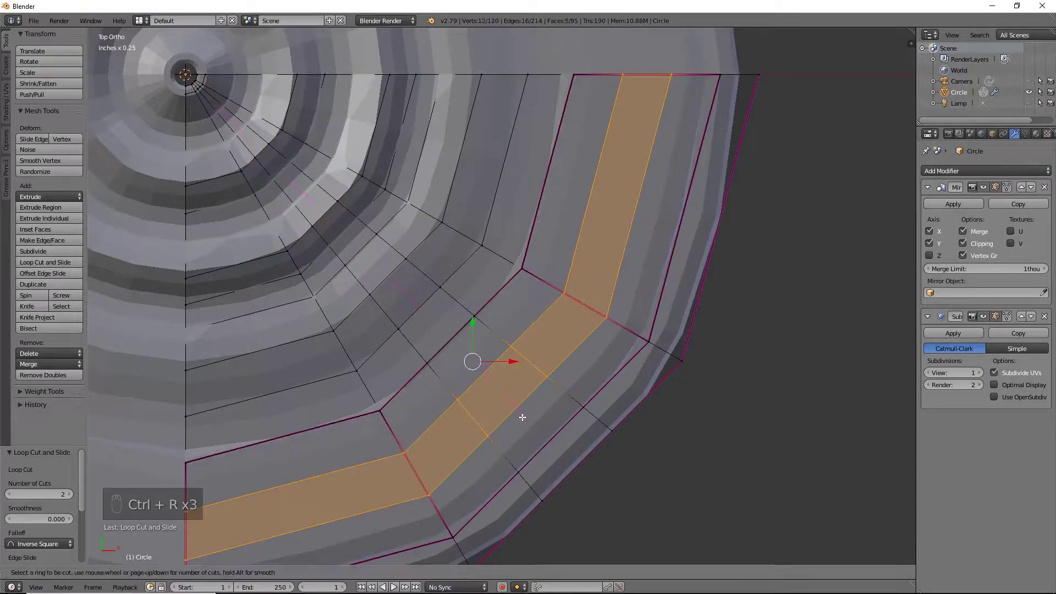
{"action": "left_click", "coordinate": [521, 417]}
{"action": "right_click", "coordinate": [521, 417]}
{"action": "key", "text": "ctrl+r"}
{"action": "left_click", "coordinate": [517, 368]}
{"action": "right_click", "coordinate": [518, 368]}
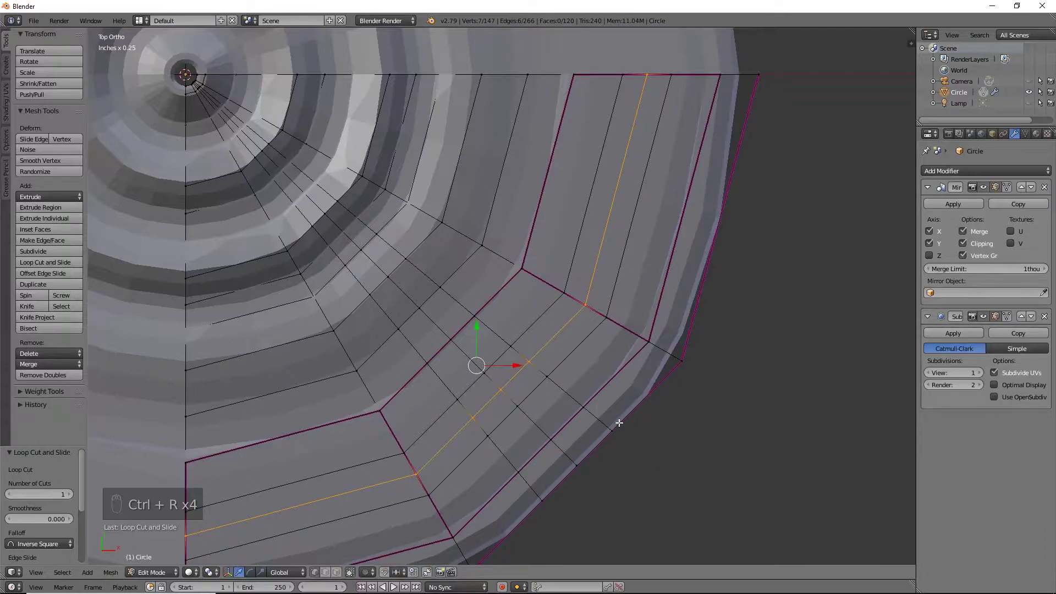
Step: Select the four mid-edge vertices around the centre of the new grid and scale them outward by about 1.456
{"action": "right_click", "coordinate": [517, 407]}
{"action": "right_click", "coordinate": [527, 362], "text": "shift"}
{"action": "right_click", "coordinate": [483, 374], "text": "shift"}
{"action": "right_click", "coordinate": [473, 418], "text": "shift"}
{"action": "key", "text": "s"}
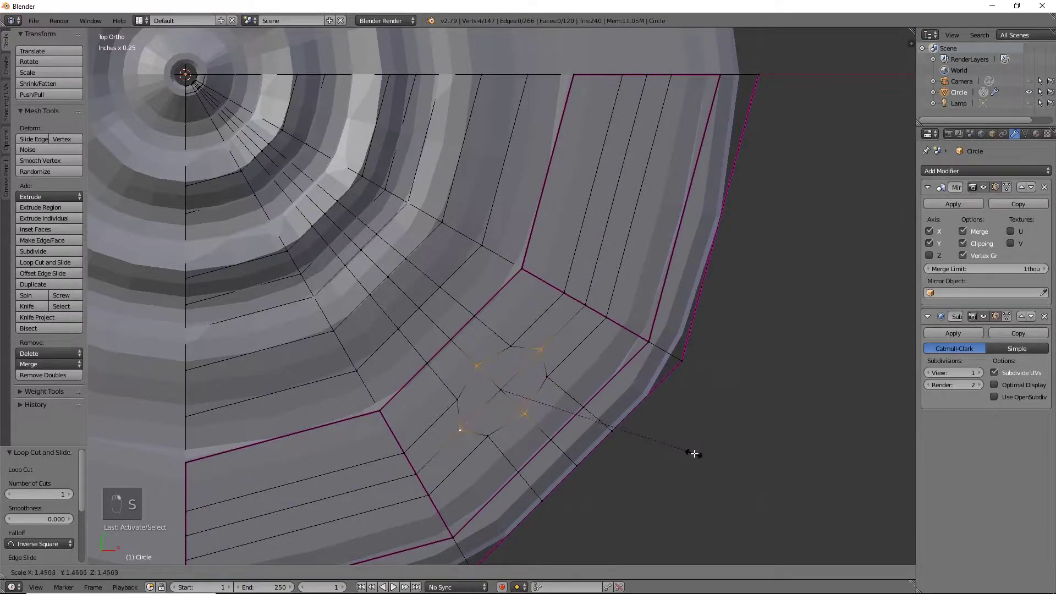
{"action": "left_click", "coordinate": [695, 454]}
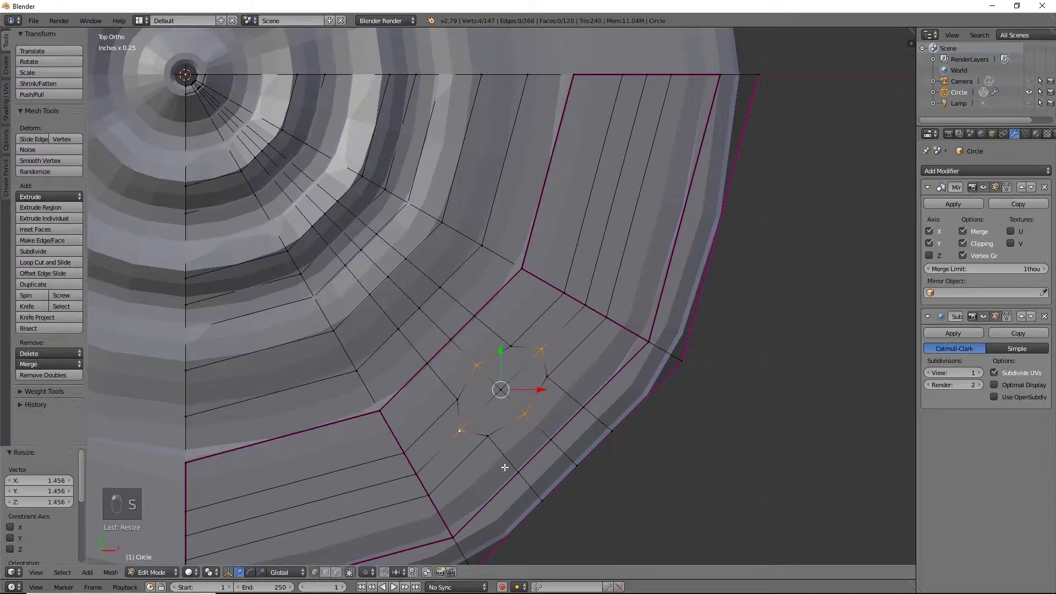
Step: Select the four corner vertices of the small grid and scale them to bring them closer to an octagon
{"action": "right_click", "coordinate": [487, 436]}
{"action": "right_click", "coordinate": [546, 377], "text": "shift"}
{"action": "right_click", "coordinate": [510, 349], "text": "shift"}
{"action": "right_click", "coordinate": [457, 400], "text": "shift"}
{"action": "key", "text": "s"}
{"action": "left_click", "coordinate": [638, 387]}
Step: Nudge individual vertices of the octagon on the flat ring to even out its outline
{"action": "right_click", "coordinate": [512, 339]}
{"action": "right_click", "coordinate": [548, 342], "text": "shift"}
{"action": "right_click", "coordinate": [553, 375], "text": "shift"}
{"action": "key", "text": "g"}
{"action": "right_click", "coordinate": [484, 446], "text": "shift"}
{"action": "key", "text": "g"}
{"action": "right_click", "coordinate": [510, 463]}
{"action": "key", "text": "g"}
{"action": "left_click", "coordinate": [523, 455]}
Step: Select the octagon's four corner vertices again and rescale them to round the outline further
{"action": "right_click", "coordinate": [461, 389]}
{"action": "right_click", "coordinate": [503, 345], "text": "shift"}
{"action": "right_click", "coordinate": [495, 434], "text": "shift"}
{"action": "right_click", "coordinate": [546, 383], "text": "shift"}
{"action": "key", "text": "s"}
{"action": "left_click", "coordinate": [587, 420]}
Step: Move the three outer octagon vertices by X 6.72thou, Y -9.6thou, and the three inner ones by X -5.76thou, Y 3.84thou
{"action": "right_click", "coordinate": [495, 437]}
{"action": "right_click", "coordinate": [529, 419], "text": "shift"}
{"action": "right_click", "coordinate": [550, 383], "text": "shift"}
{"action": "key", "text": "g"}
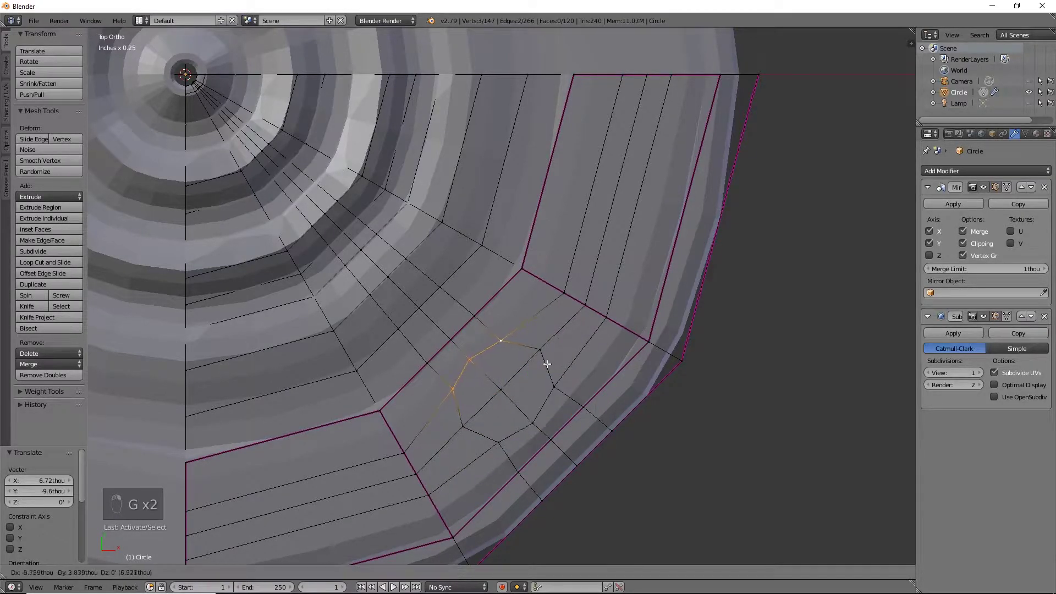
{"action": "left_click", "coordinate": [547, 365]}
Step: Select the whole octagon including its centre vertex, extrude it upward as a post, and scale the top to 0.920
{"action": "middle_click_drag", "start_coordinate": [622, 427], "coordinate": [473, 406]}
{"action": "right_click", "coordinate": [487, 401], "text": "shift"}
{"action": "right_click", "coordinate": [525, 411], "text": "shift"}
{"action": "right_click", "coordinate": [555, 386], "text": "shift"}
{"action": "right_click", "coordinate": [570, 347], "text": "shift"}
{"action": "right_click", "coordinate": [549, 314], "text": "shift"}
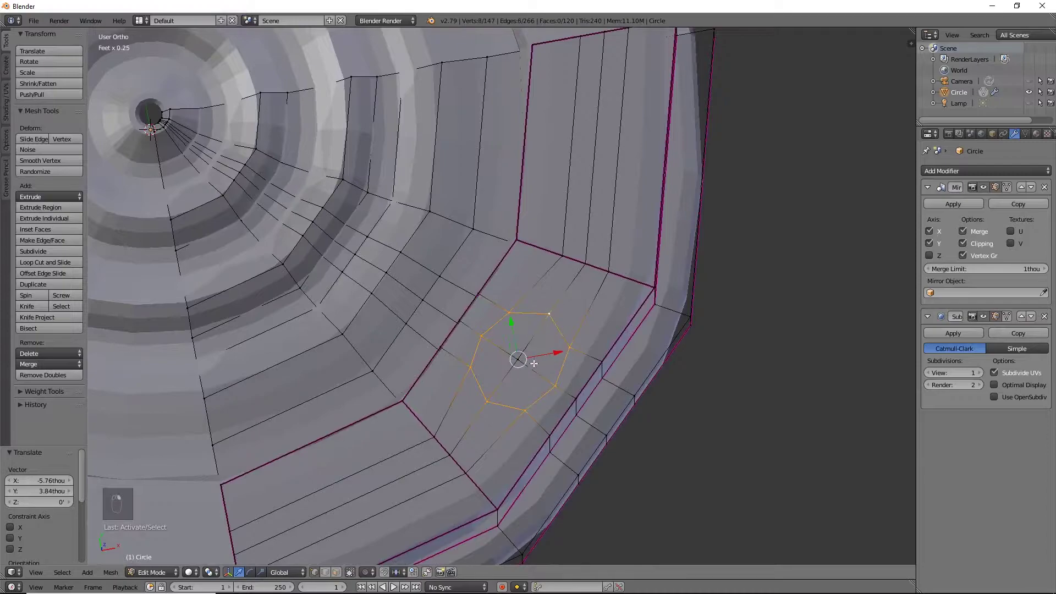
{"action": "right_click", "coordinate": [518, 358], "text": "shift"}
{"action": "key", "text": "KP_1"}
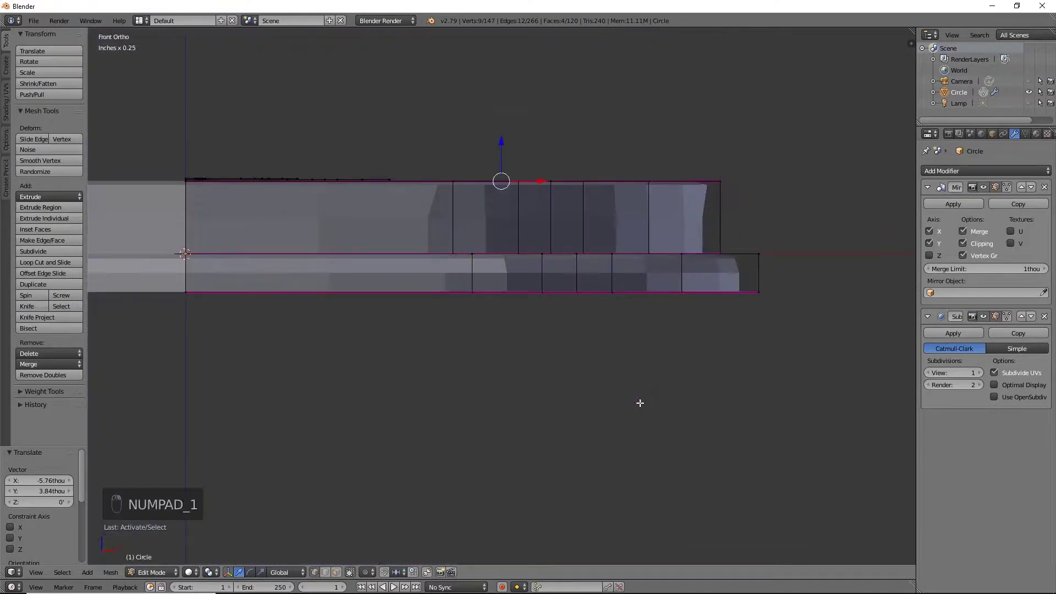
{"action": "key", "text": "z"}
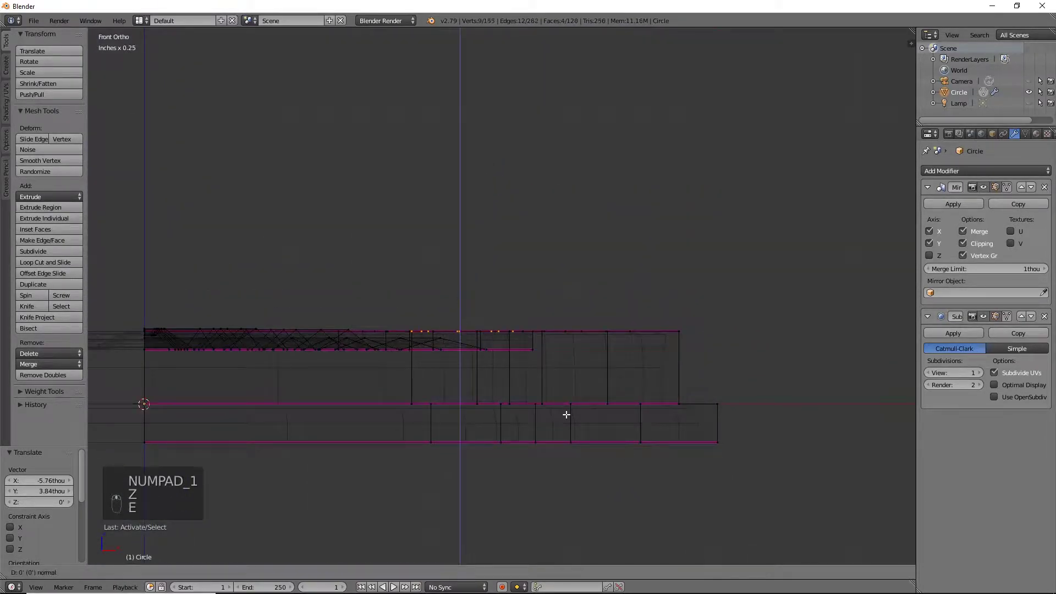
{"action": "key", "text": "e"}
{"action": "left_click", "coordinate": [455, 208]}
{"action": "key", "text": "s"}
{"action": "left_click", "coordinate": [527, 252]}
Step: Extrude the top of the post upward again and scale the new top to 0.851
{"action": "middle_click_drag", "start_coordinate": [528, 252], "coordinate": [559, 341]}
{"action": "key", "text": "KP_1"}
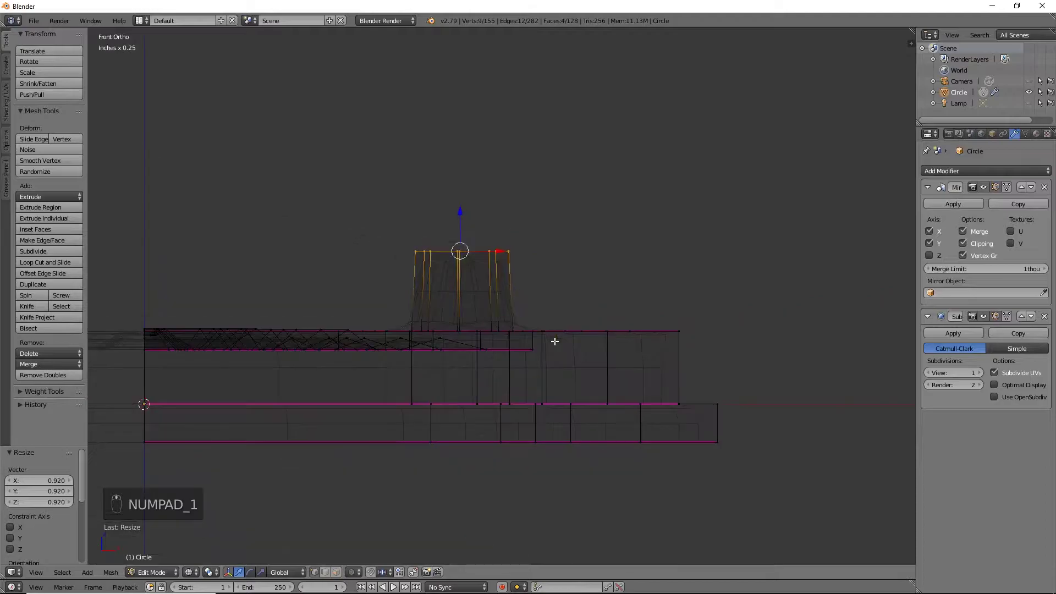
{"action": "key", "text": "e"}
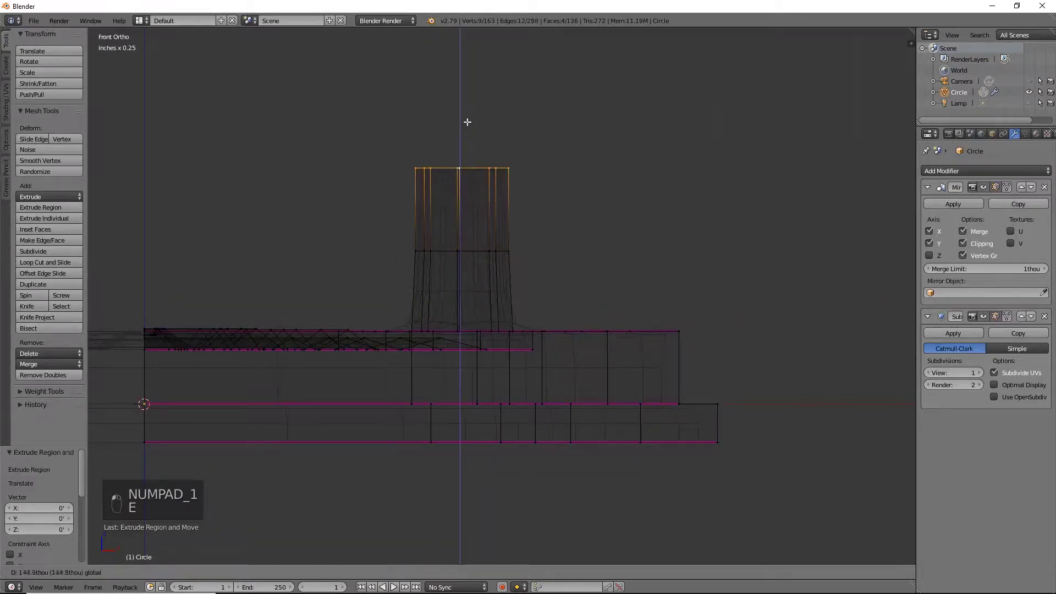
{"action": "left_click", "coordinate": [474, 105]}
{"action": "key", "text": "s"}
{"action": "left_click", "coordinate": [577, 172]}
Step: Tilt the post's top face by rotating it in the side view, and rotate it by -3.82° from a second angle
{"action": "middle_click_drag", "start_coordinate": [570, 252], "coordinate": [631, 253]}
{"action": "key", "text": "r"}
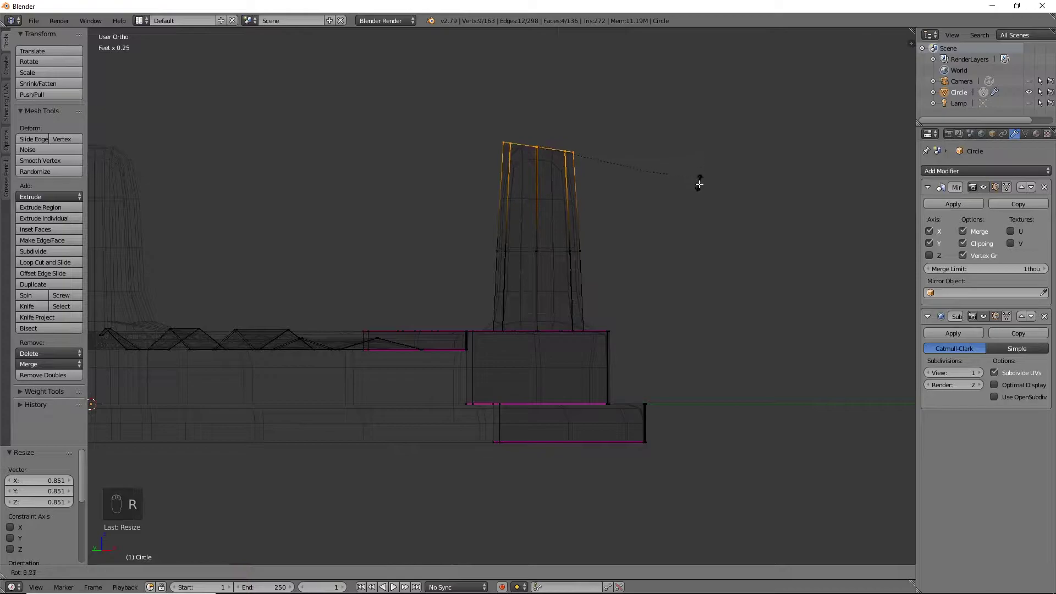
{"action": "left_click", "coordinate": [682, 238]}
{"action": "mouse_move", "coordinate": [684, 165]}
{"action": "middle_mouse_down"}
{"action": "mouse_move", "coordinate": [645, 191]}
{"action": "mouse_move", "coordinate": [644, 220]}
{"action": "mouse_move", "coordinate": [653, 205]}
{"action": "mouse_move", "coordinate": [560, 142]}
{"action": "mouse_move", "coordinate": [574, 249]}
{"action": "mouse_move", "coordinate": [707, 225]}
{"action": "mouse_move", "coordinate": [654, 254]}
{"action": "mouse_move", "coordinate": [728, 264]}
{"action": "mouse_move", "coordinate": [727, 329]}
{"action": "middle_mouse_up"}
{"action": "key", "text": "r"}
{"action": "left_click", "coordinate": [572, 132]}
Step: Select the edge loop around the base of the post in wireframe and crease it with a factor of 1.000
{"action": "key", "text": "z"}
{"action": "scroll", "coordinate": [653, 255], "scroll_direction": "up", "scroll_amount": 4}
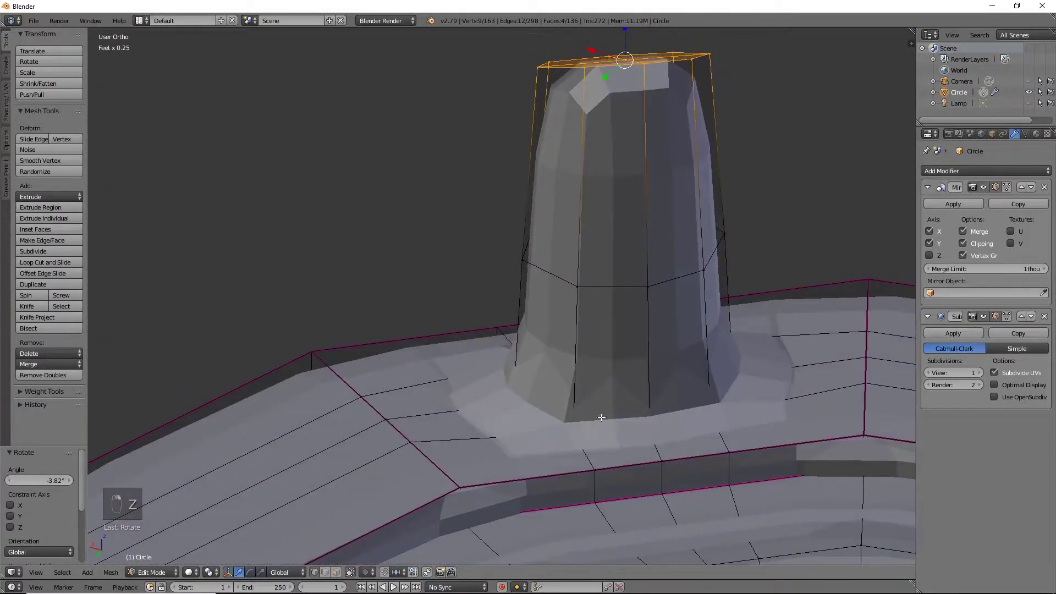
{"action": "key", "text": "z"}
{"action": "middle_click_drag", "start_coordinate": [602, 417], "coordinate": [622, 408]}
{"action": "left_click", "coordinate": [622, 413], "text": "alt"}
{"action": "right_click", "coordinate": [532, 416], "text": "alt+shift"}
{"action": "right_click", "coordinate": [576, 350], "text": "alt+shift"}
{"action": "right_click", "coordinate": [705, 364], "text": "shift"}
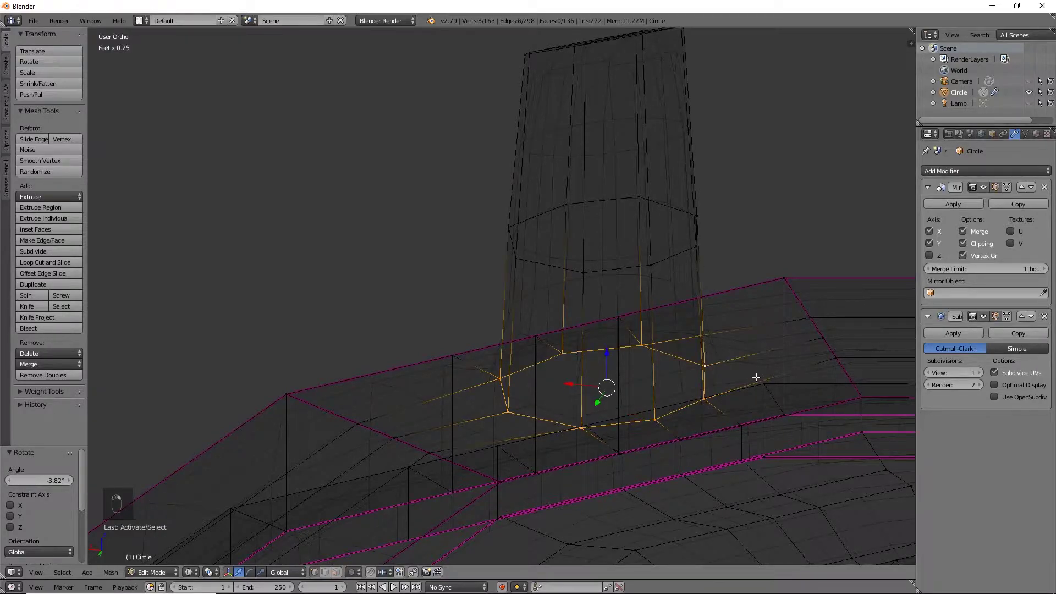
{"action": "key", "text": "shift+e"}
{"action": "left_click", "coordinate": [702, 483]}
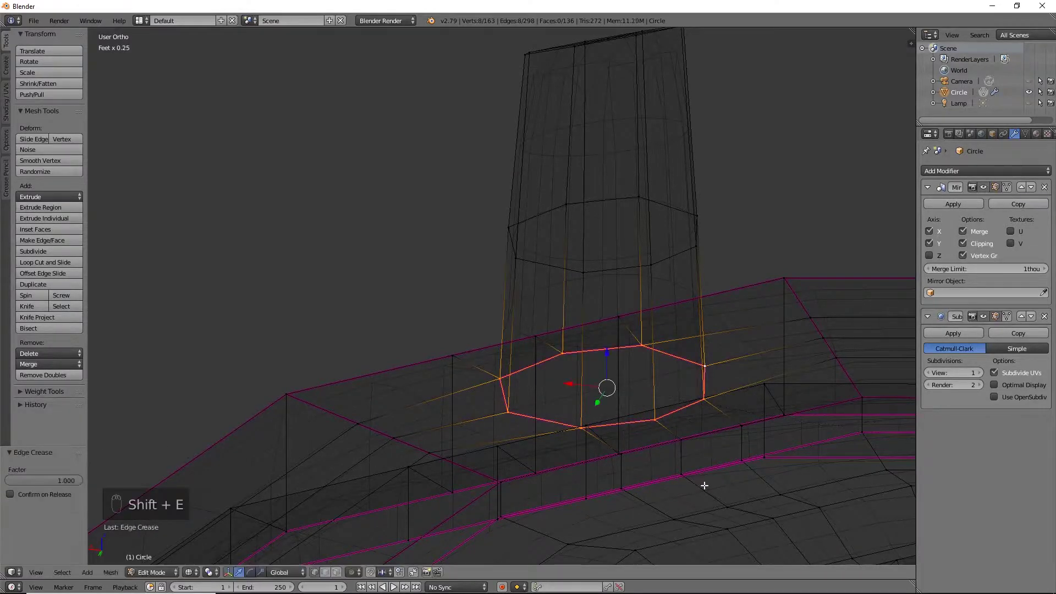
{"action": "key", "text": "z"}
Step: Select two full-height vertical edges on the outer side of the post and crease them
{"action": "middle_click_drag", "start_coordinate": [666, 432], "coordinate": [853, 451]}
{"action": "middle_click_drag", "start_coordinate": [613, 312], "coordinate": [650, 378], "text": "shift"}
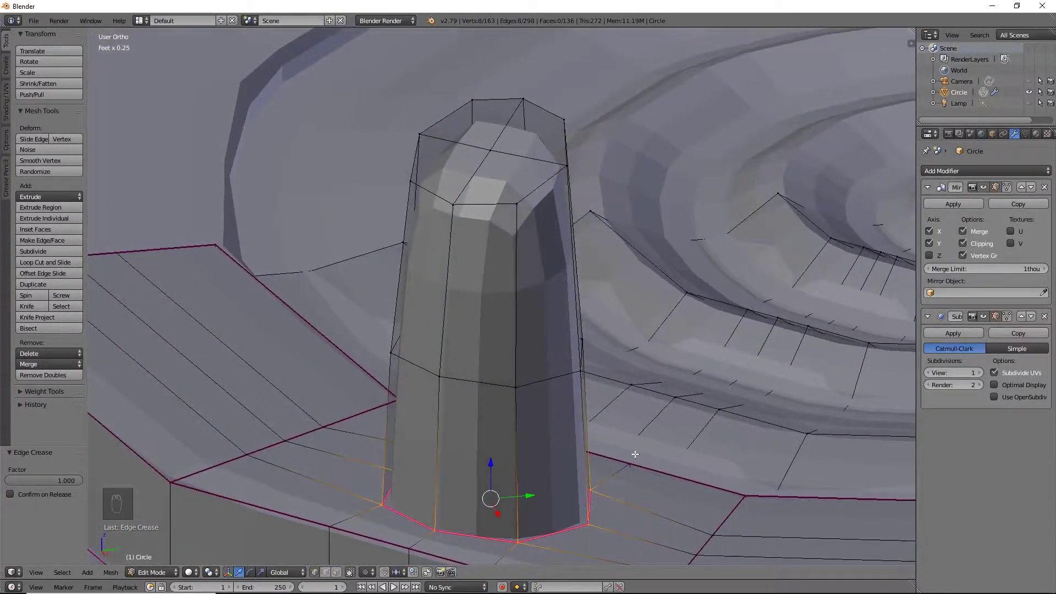
{"action": "right_click", "coordinate": [519, 543]}
{"action": "right_click", "coordinate": [519, 394], "text": "shift"}
{"action": "right_click", "coordinate": [525, 203], "text": "shift"}
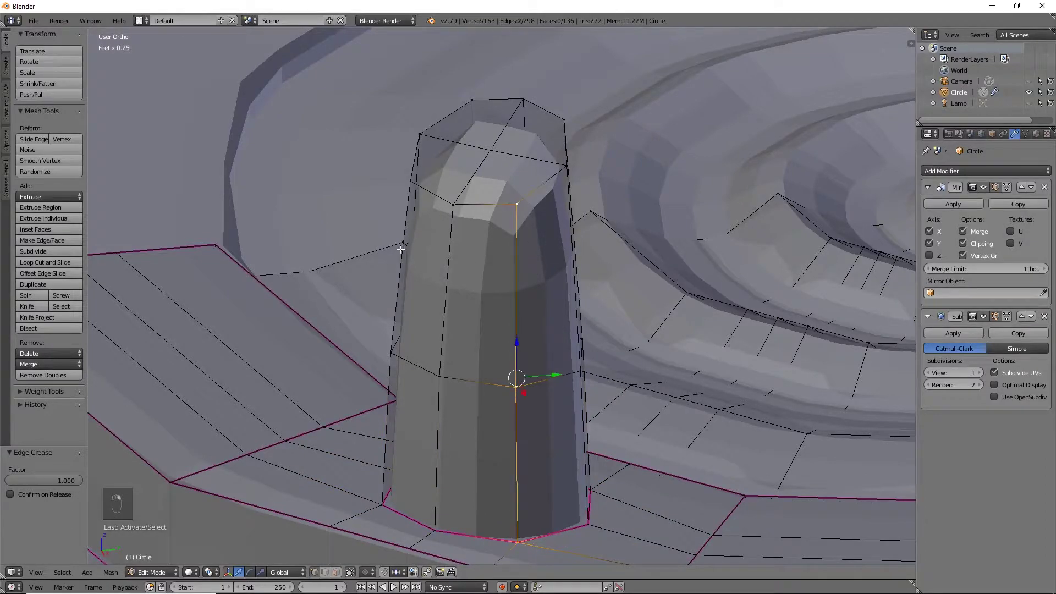
{"action": "right_click", "coordinate": [399, 247], "text": "alt+shift"}
{"action": "key", "text": "shift+e"}
{"action": "left_click", "coordinate": [765, 348]}
Step: Select the edge loop around the post's top and crease it with a factor of 0.383
{"action": "right_click", "coordinate": [488, 203], "text": "alt+shift"}
{"action": "right_click", "coordinate": [542, 184], "text": "alt"}
{"action": "right_click", "coordinate": [450, 210], "text": "alt+shift"}
{"action": "key", "text": "ctrl+z"}
{"action": "right_click", "coordinate": [439, 200], "text": "alt+shift"}
{"action": "right_click", "coordinate": [453, 114], "text": "alt+shift"}
{"action": "key", "text": "shift+e"}
{"action": "left_click", "coordinate": [633, 267]}
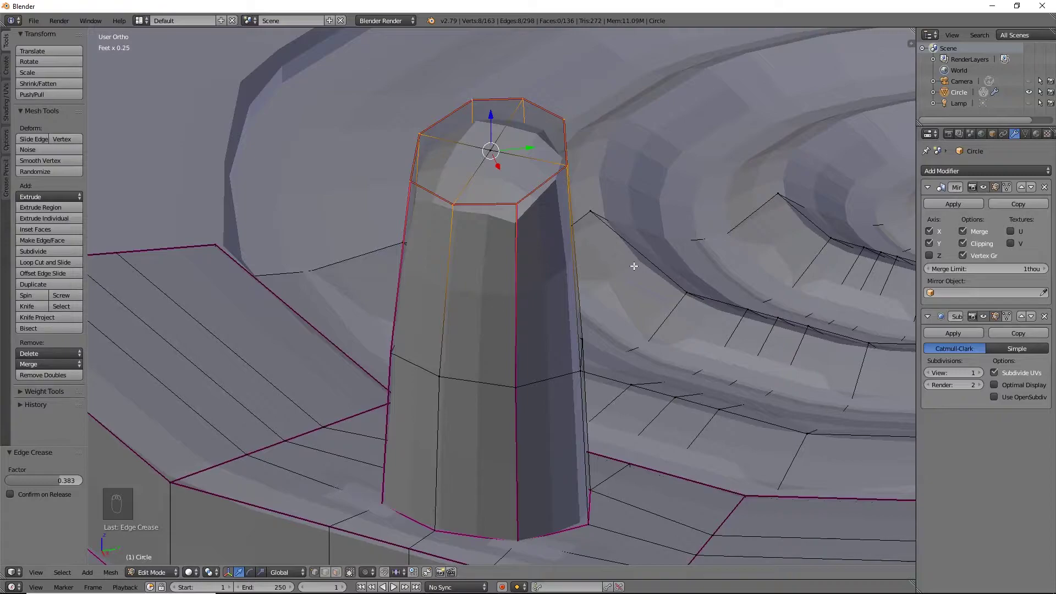
Step: Crease two more full-height vertical edges on another side of the post, with a factor of 1.000
{"action": "middle_click_drag", "start_coordinate": [634, 266], "coordinate": [307, 225]}
{"action": "right_click", "coordinate": [425, 159], "text": "alt"}
{"action": "right_click", "coordinate": [418, 242]}
{"action": "right_click", "coordinate": [412, 431], "text": "shift"}
{"action": "key", "text": "shift+e"}
{"action": "left_click", "coordinate": [602, 444]}
{"action": "right_click", "coordinate": [491, 434]}
{"action": "right_click", "coordinate": [491, 149], "text": "shift"}
{"action": "key", "text": "shift+e"}
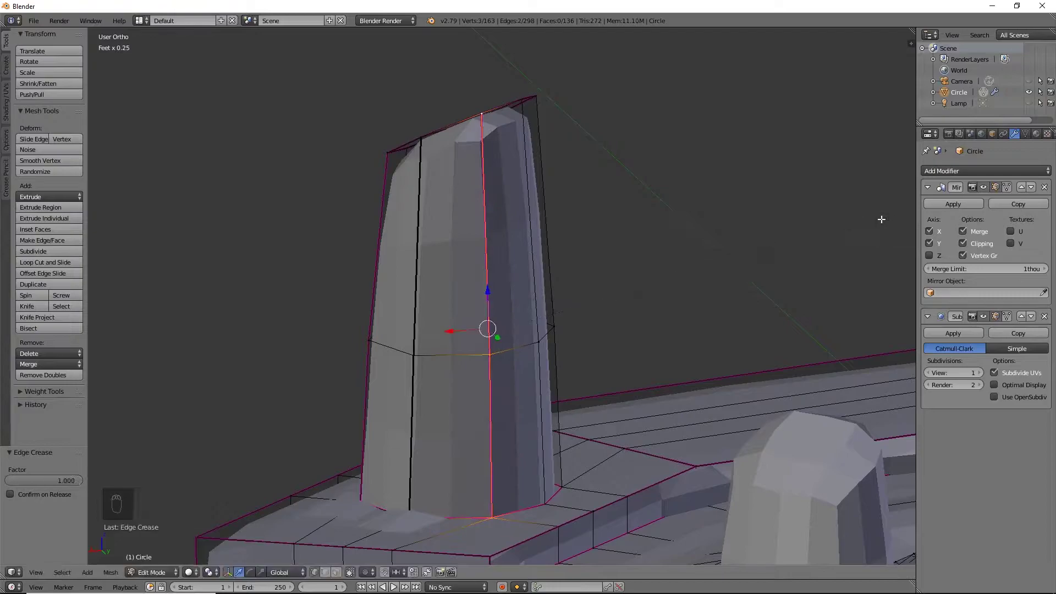
{"action": "left_click", "coordinate": [882, 218]}
Step: Crease one further vertical edge of the post from another viewing angle
{"action": "middle_click_drag", "start_coordinate": [882, 219], "coordinate": [500, 245]}
{"action": "right_click", "coordinate": [508, 445]}
{"action": "right_click", "coordinate": [510, 383], "text": "alt"}
{"action": "key", "text": "shift+e"}
{"action": "left_click", "coordinate": [709, 248]}
Step: Leave mesh editing, set the Subdivision Surface view level to 2, and examine the mirrored posts on the disc
{"action": "key", "text": "Tab"}
{"action": "middle_click_drag", "start_coordinate": [709, 250], "coordinate": [544, 297]}
{"action": "left_click", "coordinate": [979, 373]}
{"action": "middle_click_drag", "start_coordinate": [874, 370], "coordinate": [385, 410]}
{"action": "scroll", "coordinate": [784, 369], "scroll_direction": "down", "scroll_amount": 9}
{"action": "scroll", "coordinate": [615, 388], "scroll_direction": "up", "scroll_amount": 8}
Step: Resume mesh editing and nudge individual vertices near the top of the post to refine its shape
{"action": "key", "text": "Tab"}
{"action": "right_click", "coordinate": [524, 207]}
{"action": "key", "text": "g"}
{"action": "left_click", "coordinate": [531, 201]}
{"action": "middle_click_drag", "start_coordinate": [781, 242], "coordinate": [651, 229]}
{"action": "right_click", "coordinate": [562, 165]}
{"action": "key", "text": "g"}
{"action": "right_click", "coordinate": [561, 160]}
{"action": "key", "text": "g"}
{"action": "middle_click_drag", "start_coordinate": [558, 182], "coordinate": [602, 168]}
Step: Select a vertex lower on the post's side and shift it slightly
{"action": "right_click", "coordinate": [589, 352]}
{"action": "middle_click_drag", "start_coordinate": [657, 410], "coordinate": [605, 467]}
{"action": "right_click", "coordinate": [477, 456]}
{"action": "left_click_drag", "start_coordinate": [477, 481], "coordinate": [478, 501]}
{"action": "right_click", "coordinate": [448, 388]}
Step: Add a horizontal loop cut around the post and undo the trial move made after it
{"action": "key", "text": "KP_7"}
{"action": "key", "text": "ctrl+r"}
{"action": "left_click", "coordinate": [533, 410]}
{"action": "middle_click_drag", "start_coordinate": [533, 410], "coordinate": [561, 300]}
{"action": "left_click_drag", "start_coordinate": [531, 221], "coordinate": [567, 303]}
{"action": "key", "text": "ctrl+z"}
Step: Crease a short horizontal edge at mid-height on the post's face
{"action": "right_click", "coordinate": [575, 287]}
{"action": "middle_click_drag", "start_coordinate": [599, 374], "coordinate": [661, 407]}
{"action": "key", "text": "shift+e"}
{"action": "left_click", "coordinate": [673, 423]}
Step: Adjust the mid-height selection slightly sideways and crease the neighbouring horizontal edge on the post
{"action": "middle_click_drag", "start_coordinate": [588, 399], "coordinate": [423, 385]}
{"action": "left_click_drag", "start_coordinate": [432, 331], "coordinate": [424, 332]}
{"action": "right_click", "coordinate": [411, 362]}
{"action": "key", "text": "shift+e"}
{"action": "middle_click_drag", "start_coordinate": [391, 352], "coordinate": [528, 427]}
Step: Add a loop cut around the post's lower section and move one side vertex by X -7.36thou, Y -7.61thou, Z 6.2thou
{"action": "key", "text": "ctrl+r"}
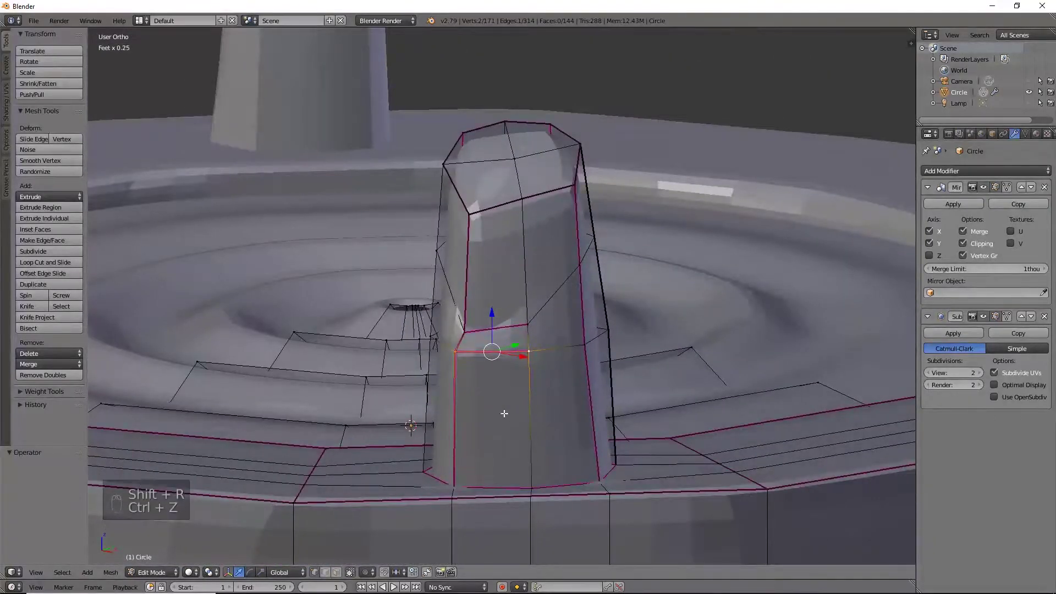
{"action": "left_click", "coordinate": [502, 414]}
{"action": "right_click", "coordinate": [575, 424]}
{"action": "right_click", "coordinate": [456, 401]}
{"action": "key", "text": "g"}
{"action": "left_click", "coordinate": [457, 403]}
{"action": "mouse_move", "coordinate": [457, 403]}
{"action": "middle_mouse_down"}
{"action": "mouse_move", "coordinate": [554, 488]}
{"action": "mouse_move", "coordinate": [500, 464]}
{"action": "mouse_move", "coordinate": [478, 405]}
{"action": "middle_mouse_up"}
{"action": "middle_click_drag", "start_coordinate": [468, 258], "coordinate": [525, 409]}
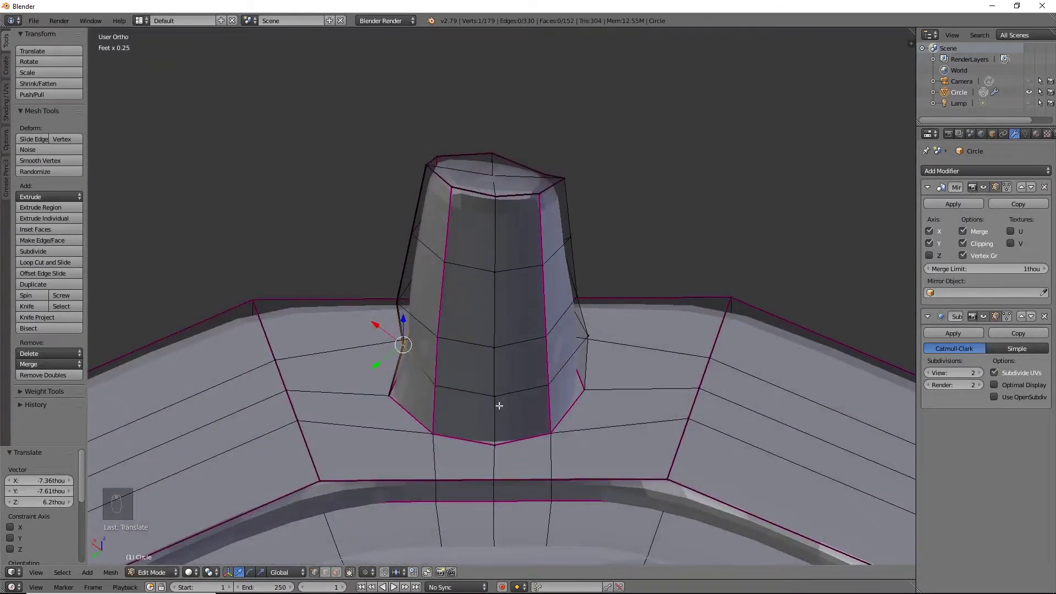
Step: Duplicate the whole ridged object in place and return to editing its mesh
{"action": "middle_click_drag", "start_coordinate": [506, 372], "coordinate": [528, 385]}
{"action": "key", "text": "Tab"}
{"action": "key", "text": "shift+d"}
{"action": "key", "text": "Escape"}
{"action": "key", "text": "Tab"}
Step: Select the horizontal edge loop around the post at about mid-height and adjust its edge crease
{"action": "left_click", "coordinate": [470, 342], "text": "alt"}
{"action": "key", "text": "shift+e"}
{"action": "left_click", "coordinate": [799, 427]}
{"action": "key", "text": "shift+e"}
{"action": "left_click", "coordinate": [793, 459]}
{"action": "key", "text": "shift+e"}
{"action": "key", "text": "shift+e"}
{"action": "key", "text": "Tab"}
{"action": "key", "text": "Tab"}
Step: Apply the Mirror and Subsurf modifiers to the duplicated object
{"action": "middle_click_drag", "start_coordinate": [793, 459], "coordinate": [668, 447]}
{"action": "key", "text": "Tab"}
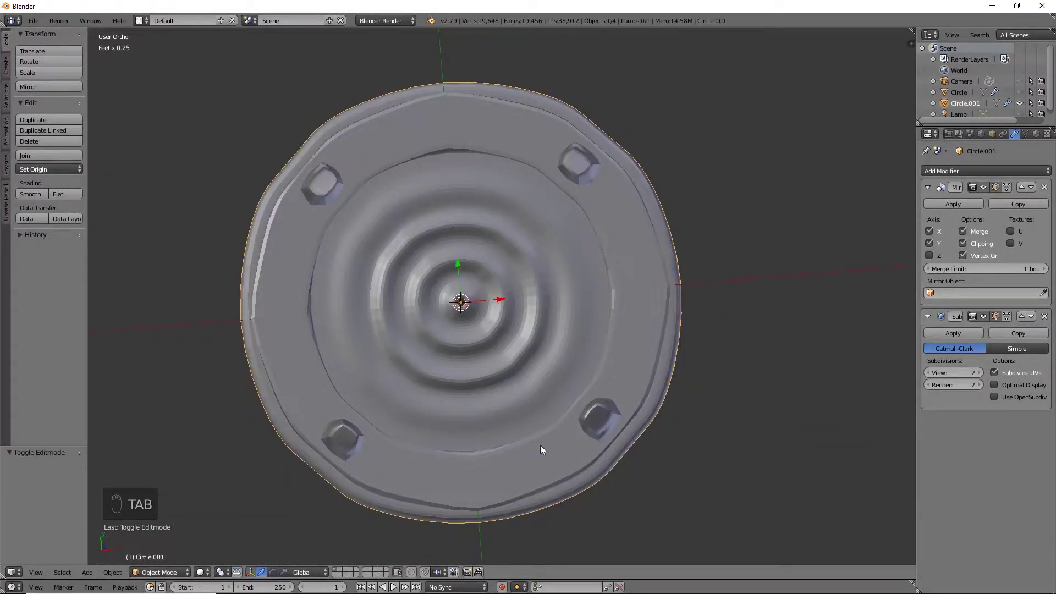
{"action": "mouse_move", "coordinate": [538, 408]}
{"action": "middle_mouse_down"}
{"action": "mouse_move", "coordinate": [527, 410]}
{"action": "mouse_move", "coordinate": [525, 394]}
{"action": "mouse_move", "coordinate": [537, 399]}
{"action": "middle_mouse_up"}
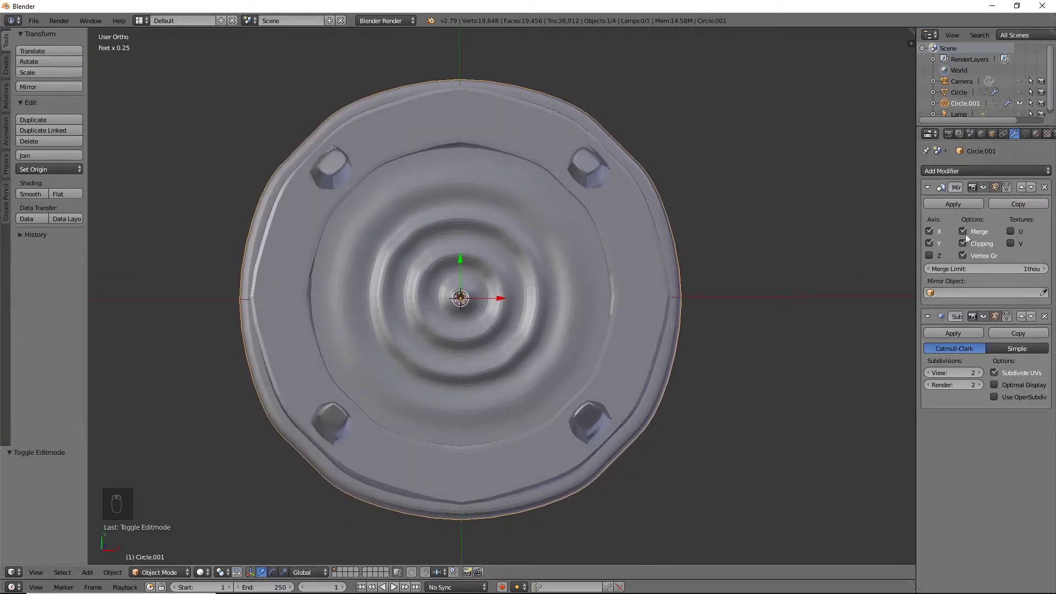
{"action": "left_click", "coordinate": [959, 207]}
{"action": "left_click", "coordinate": [959, 206]}
{"action": "middle_click_drag", "start_coordinate": [618, 404], "coordinate": [625, 384]}
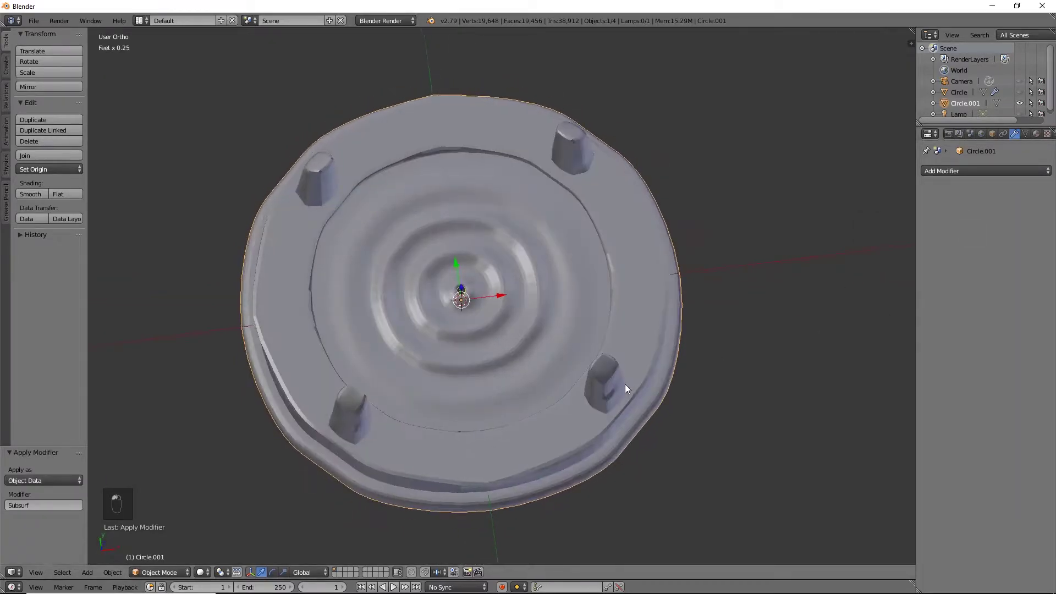
Step: Extrude the edge loop around the central hole in place and scale it inward to 0.710
{"action": "key", "text": "Tab"}
{"action": "scroll", "coordinate": [625, 386], "scroll_direction": "up", "scroll_amount": 10}
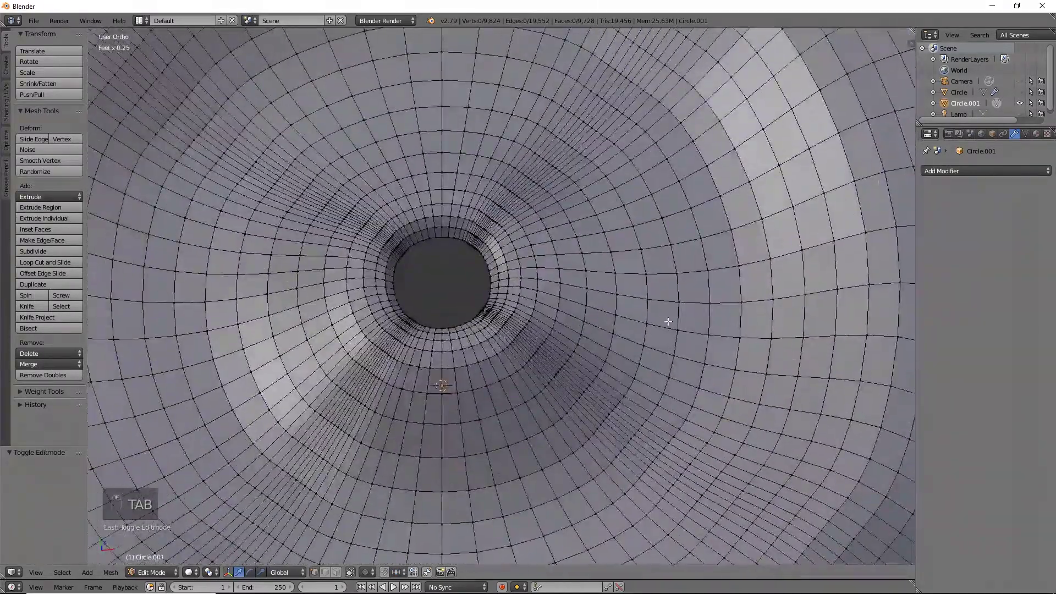
{"action": "middle_click_drag", "start_coordinate": [668, 322], "coordinate": [632, 308]}
{"action": "right_click", "coordinate": [456, 237], "text": "alt"}
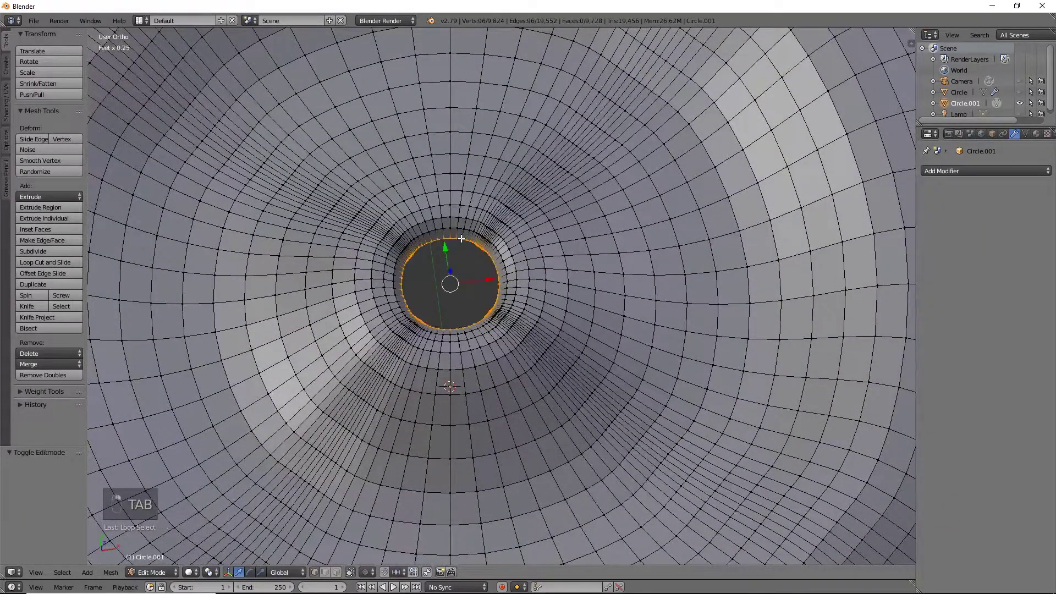
{"action": "key", "text": "e"}
{"action": "right_click", "coordinate": [774, 303]}
{"action": "key", "text": "s"}
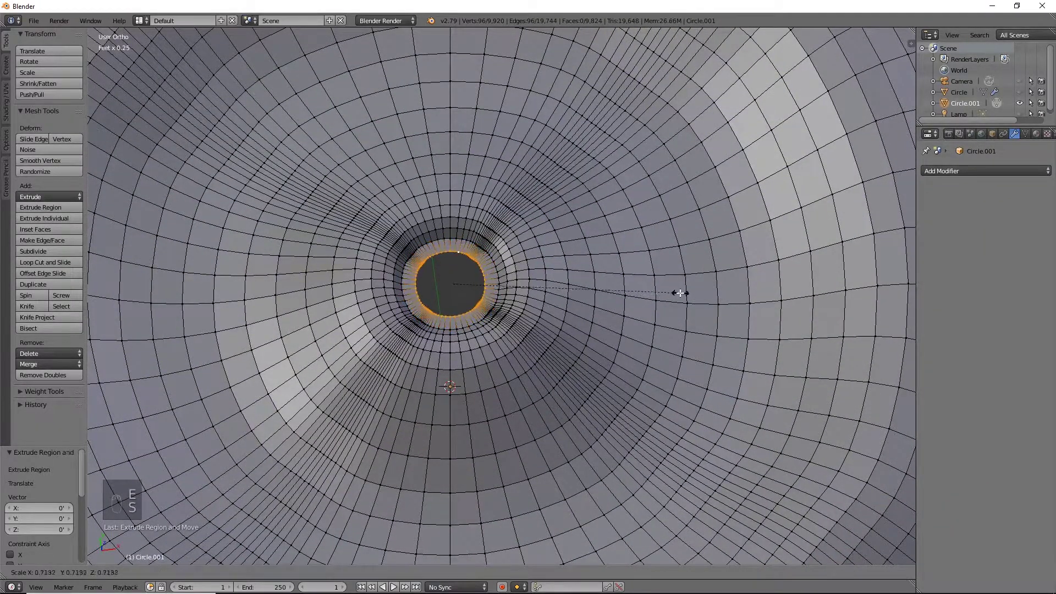
{"action": "left_click", "coordinate": [680, 295]}
Step: Merge the inner loop at its center and move the resulting vertex down by 6.66thou along Z
{"action": "key", "text": "alt+m"}
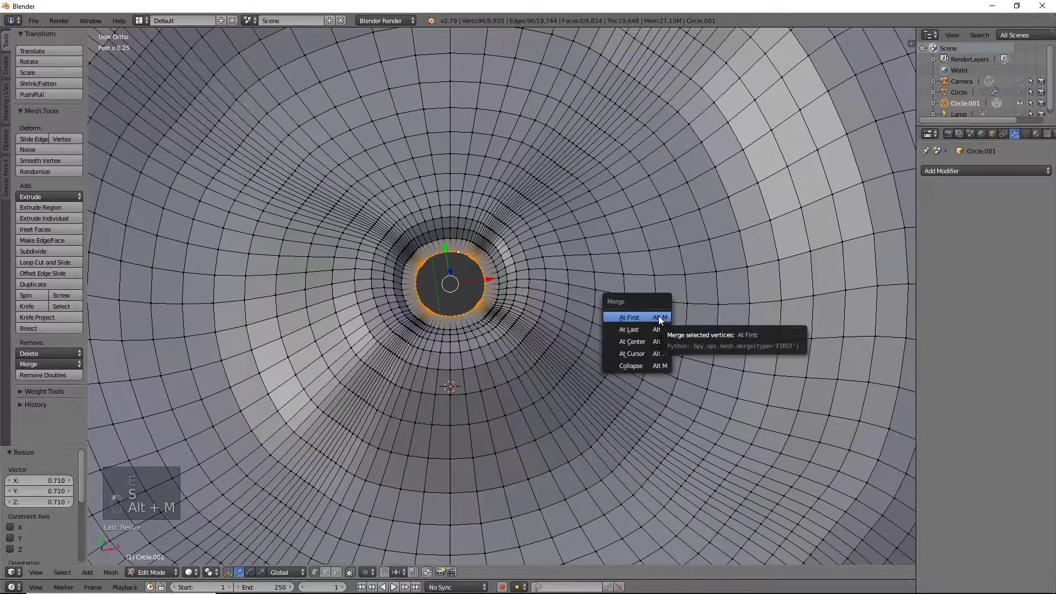
{"action": "left_click", "coordinate": [649, 343]}
{"action": "middle_click_drag", "start_coordinate": [649, 343], "coordinate": [588, 250]}
{"action": "key", "text": "KP_Decimal"}
{"action": "key", "text": "g"}
{"action": "key", "text": "z"}
{"action": "left_click", "coordinate": [503, 261]}
Step: Select the open bottom rim's edge loop and fill it with a face
{"action": "middle_click_drag", "start_coordinate": [502, 262], "coordinate": [586, 307]}
{"action": "scroll", "coordinate": [655, 358], "scroll_direction": "down", "scroll_amount": 5}
{"action": "right_click", "coordinate": [570, 289], "text": "alt"}
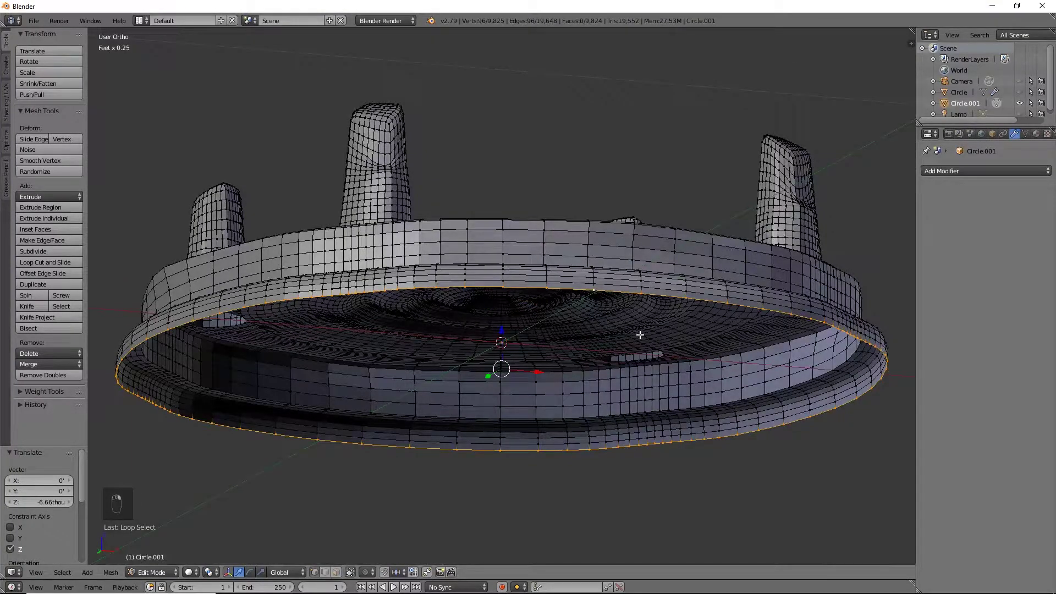
{"action": "key", "text": "shift+e"}
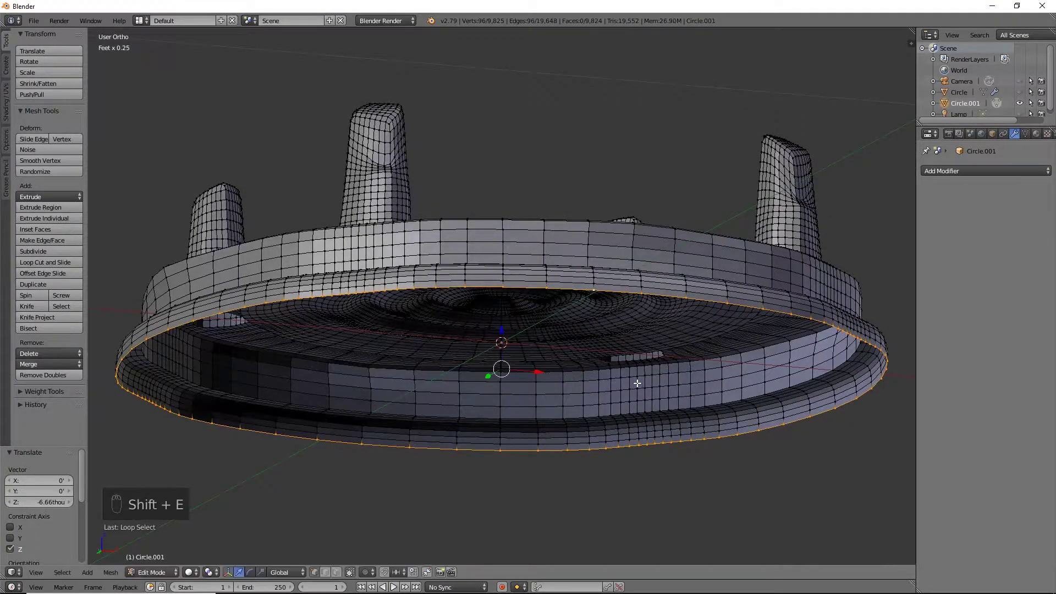
{"action": "key", "text": "f"}
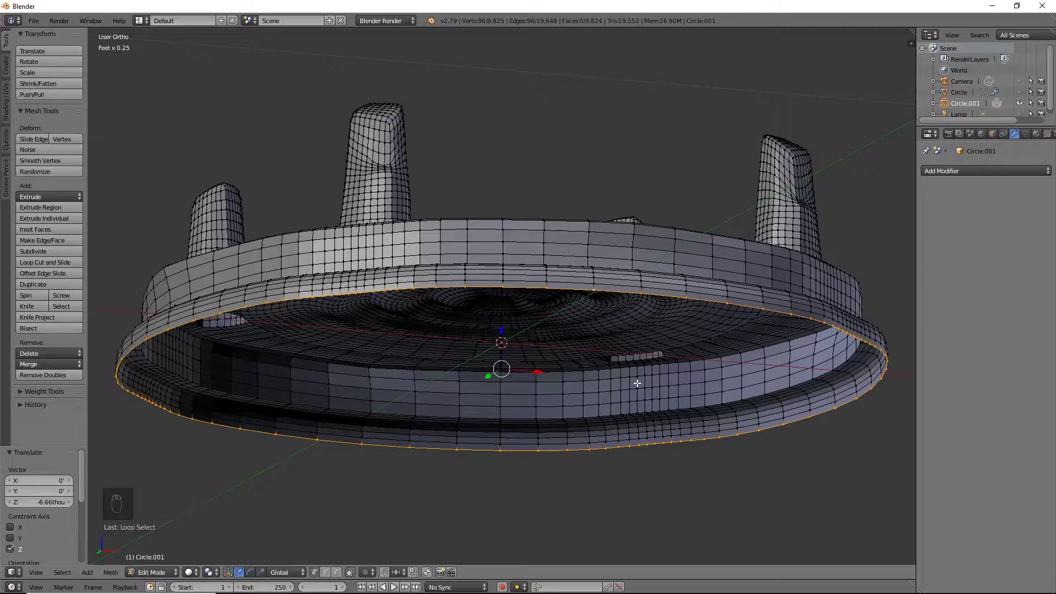
Step: Leave mesh editing and save the model as portal.blend on the Desktop
{"action": "middle_click_drag", "start_coordinate": [663, 392], "coordinate": [684, 443]}
{"action": "scroll", "coordinate": [684, 443], "scroll_direction": "down", "scroll_amount": 4}
{"action": "scroll", "coordinate": [679, 429], "scroll_direction": "up", "scroll_amount": 1}
{"action": "key", "text": "Tab"}
{"action": "key", "text": "ctrl+s"}
{"action": "key", "text": "Return"}
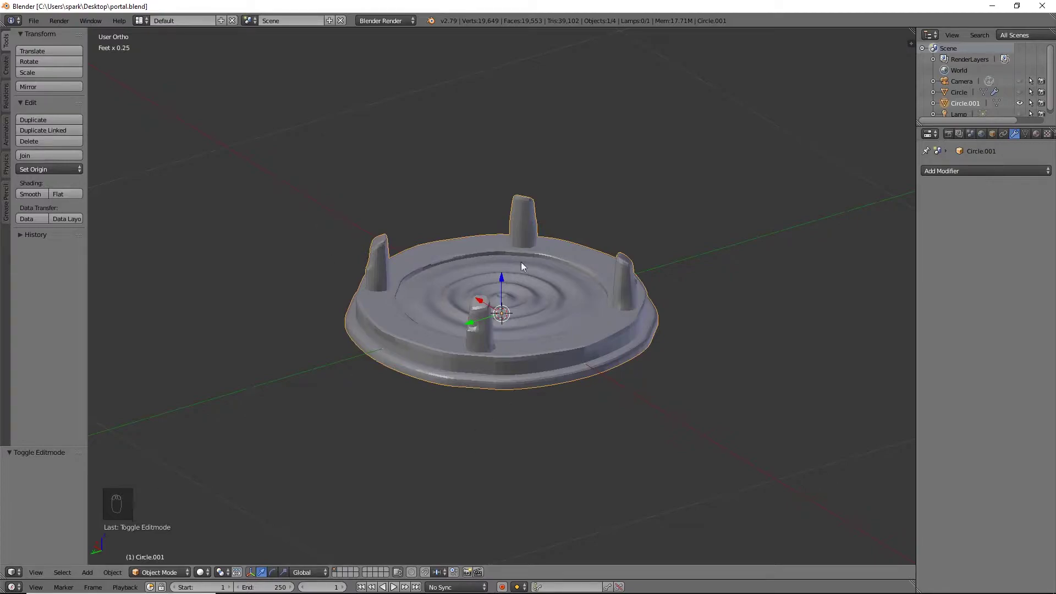
{"action": "scroll", "coordinate": [530, 233], "scroll_direction": "up", "scroll_amount": 5}
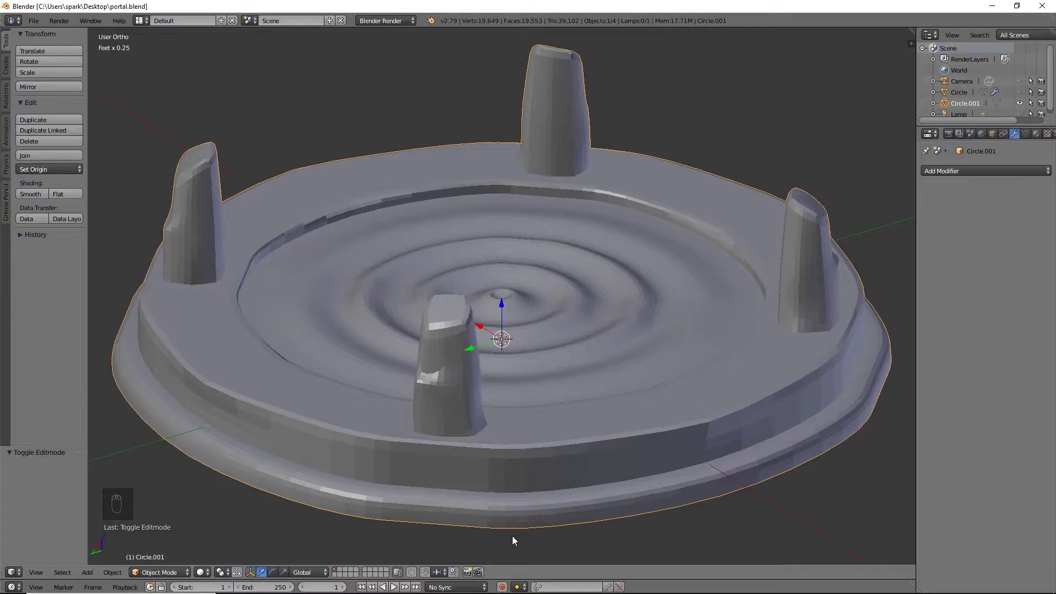
Step: Switch to the font previews, compare the Angerthas and Elvish Ring NFI lettering, and put both previews away
{"action": "mouse_move", "coordinate": [554, 593]}
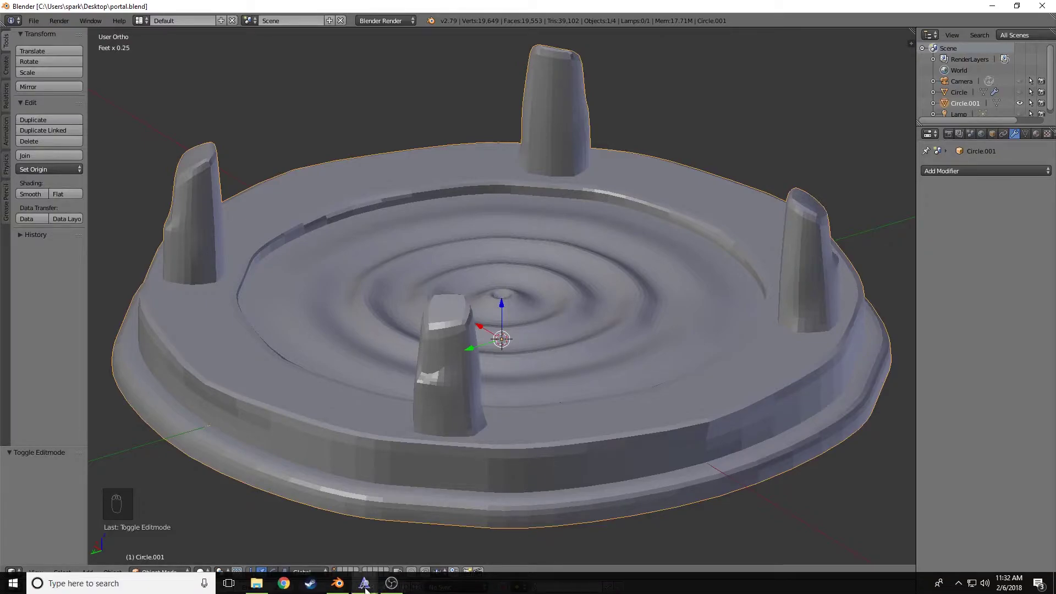
{"action": "mouse_move", "coordinate": [366, 590]}
{"action": "left_click", "coordinate": [304, 536]}
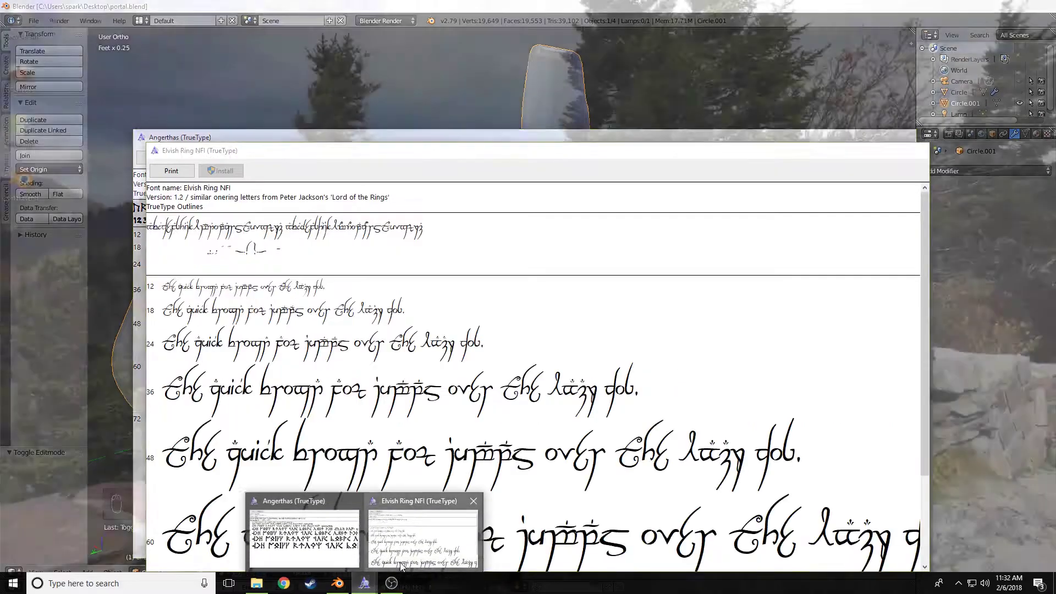
{"action": "left_click", "coordinate": [401, 566]}
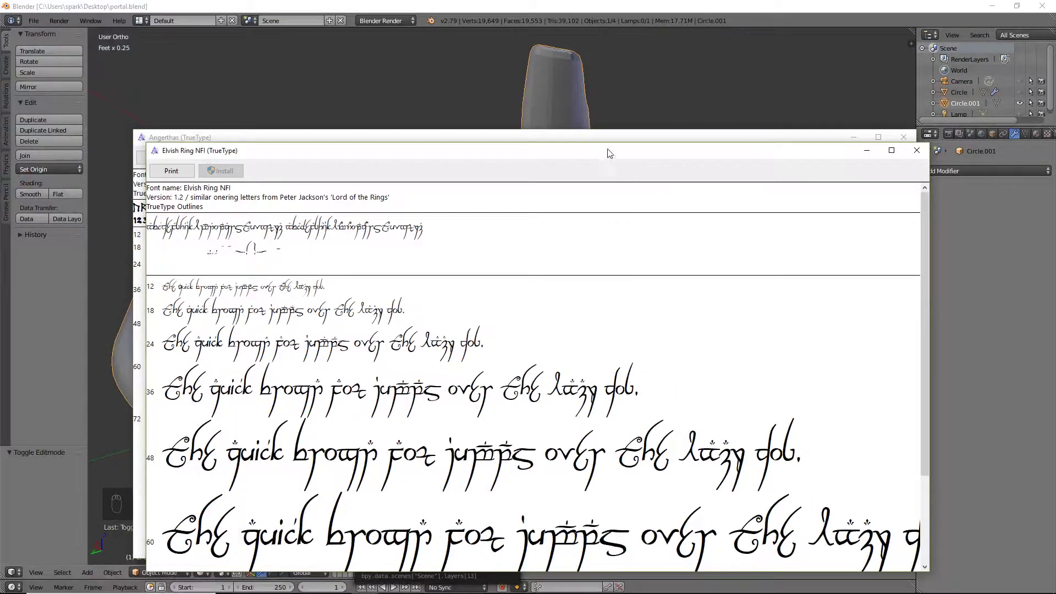
{"action": "left_click_drag", "start_coordinate": [605, 154], "coordinate": [752, 77]}
{"action": "left_click_drag", "start_coordinate": [271, 142], "coordinate": [209, 95]}
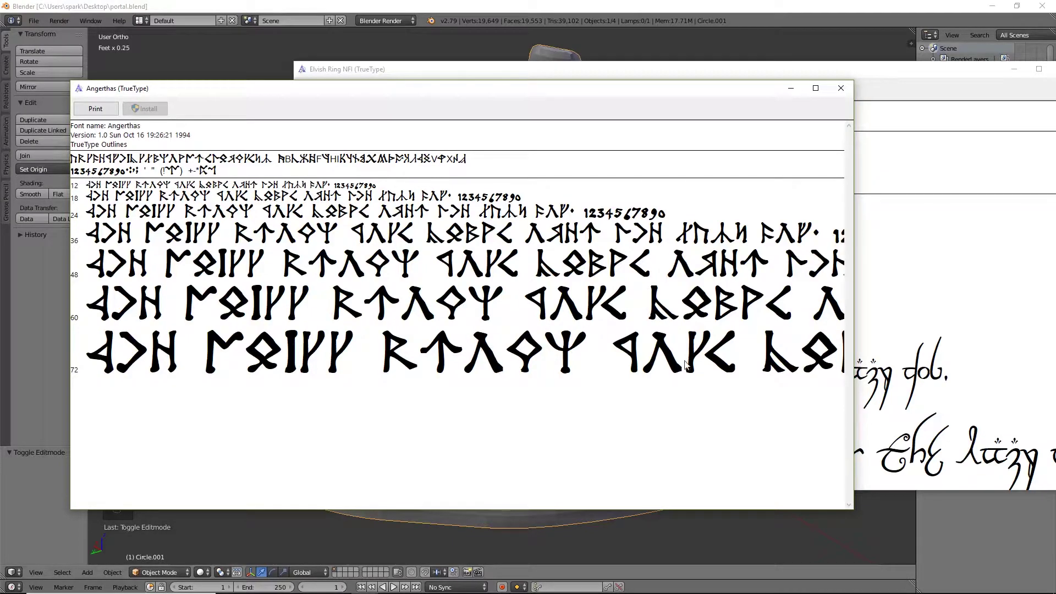
{"action": "left_click", "coordinate": [928, 69]}
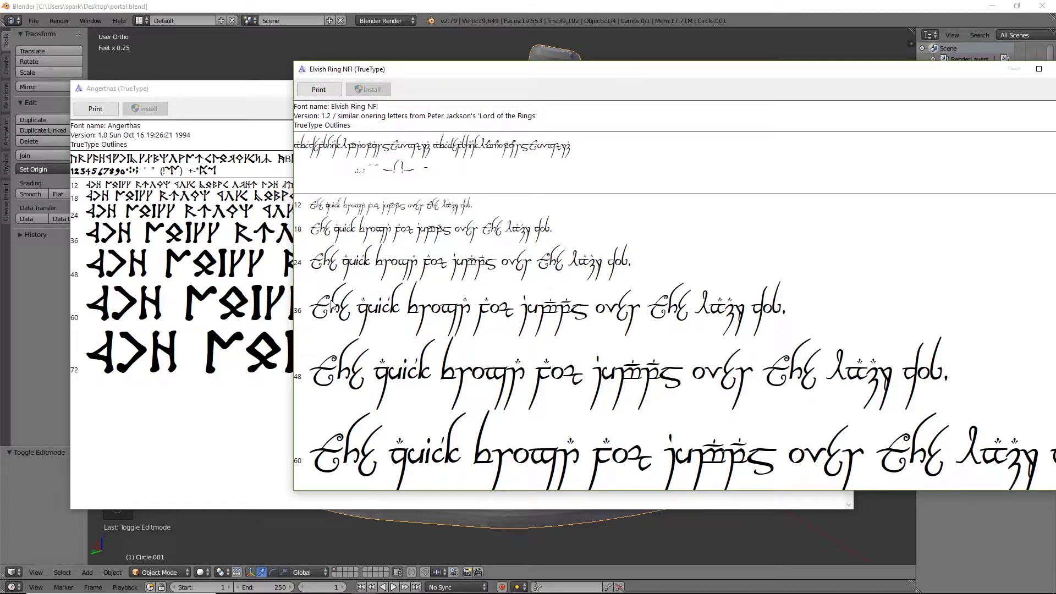
{"action": "left_click_drag", "start_coordinate": [976, 70], "coordinate": [823, 155]}
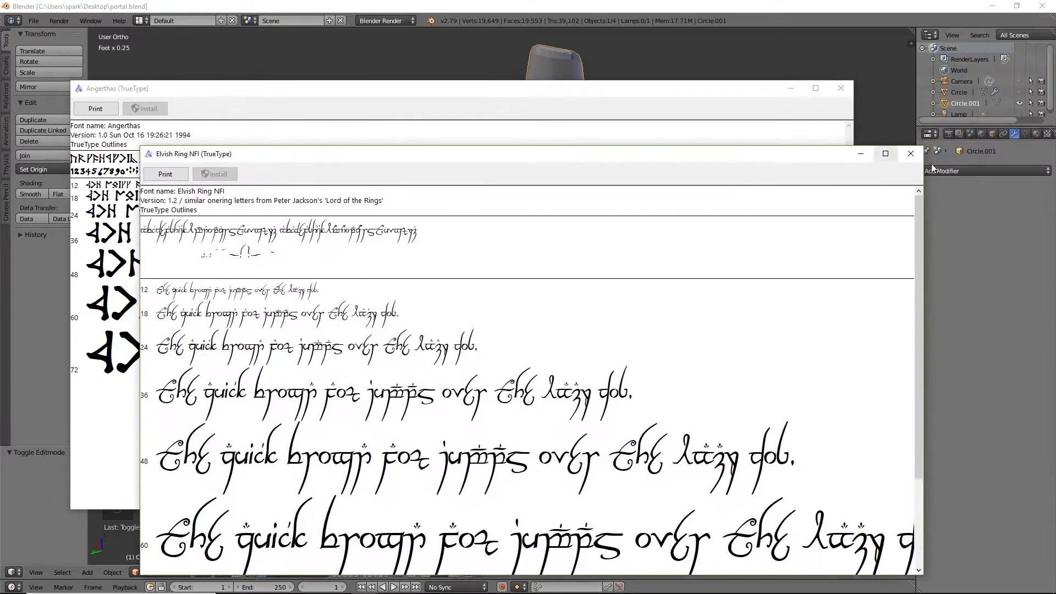
{"action": "left_click", "coordinate": [911, 154]}
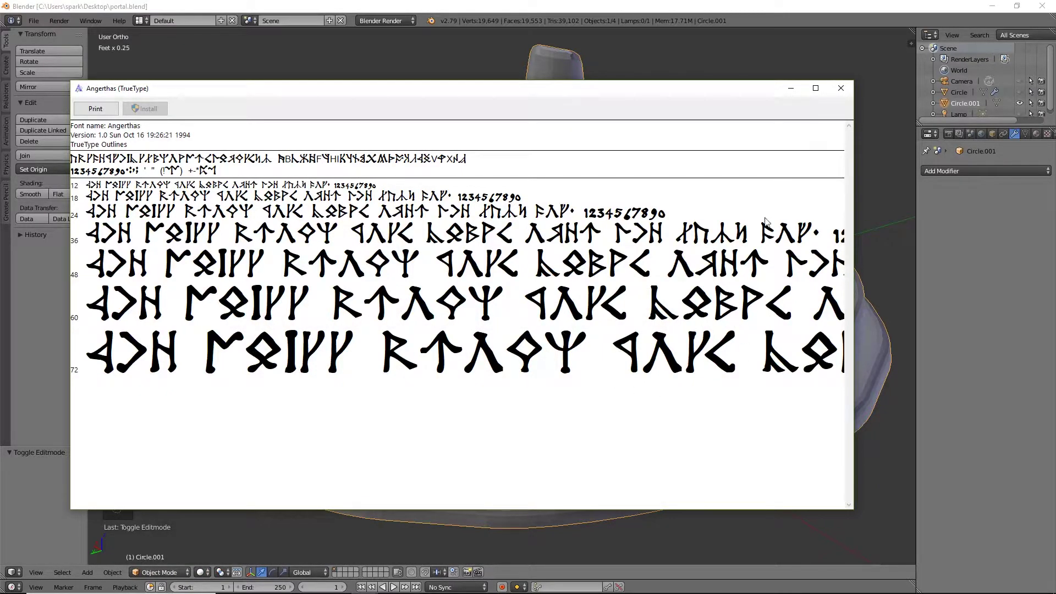
{"action": "left_click_drag", "start_coordinate": [591, 96], "coordinate": [589, 159]}
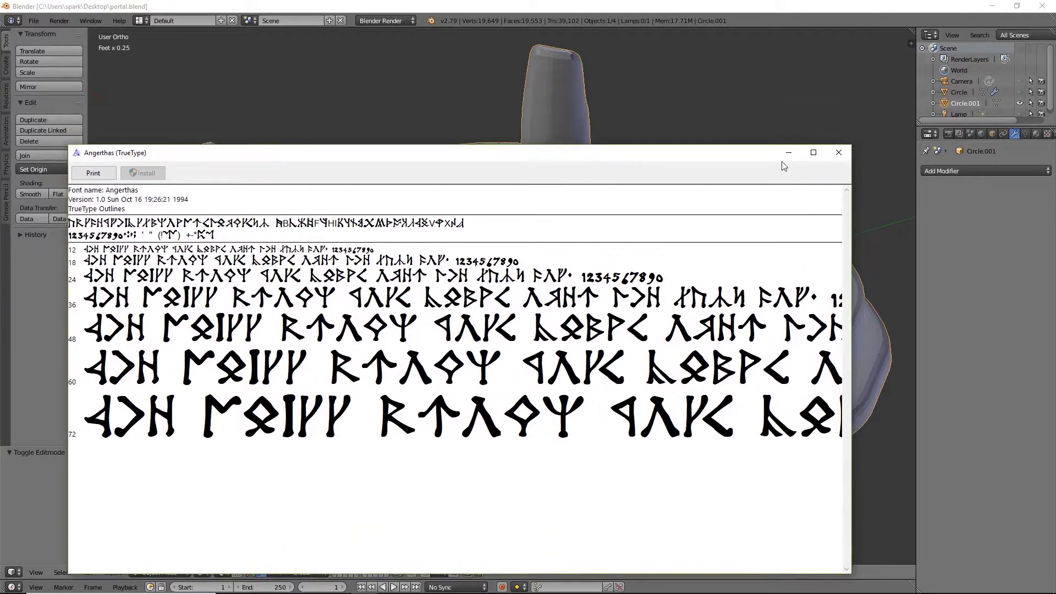
{"action": "left_click", "coordinate": [793, 151]}
Step: Add a text object in top view and move it 1.12" along X to sit beside the round base
{"action": "middle_click_drag", "start_coordinate": [536, 264], "coordinate": [490, 312]}
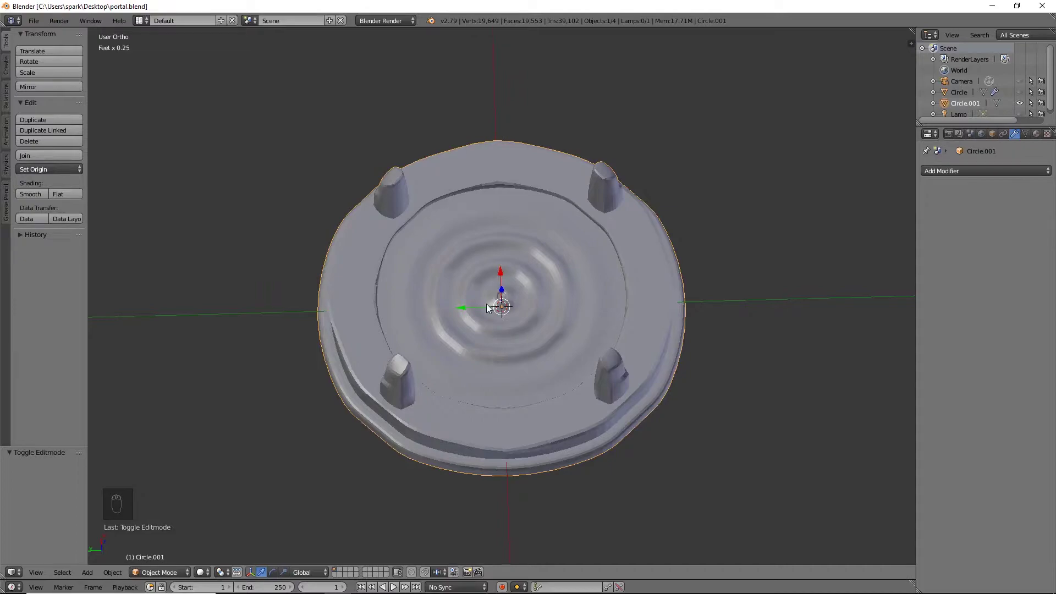
{"action": "scroll", "coordinate": [607, 357], "scroll_direction": "down", "scroll_amount": 4}
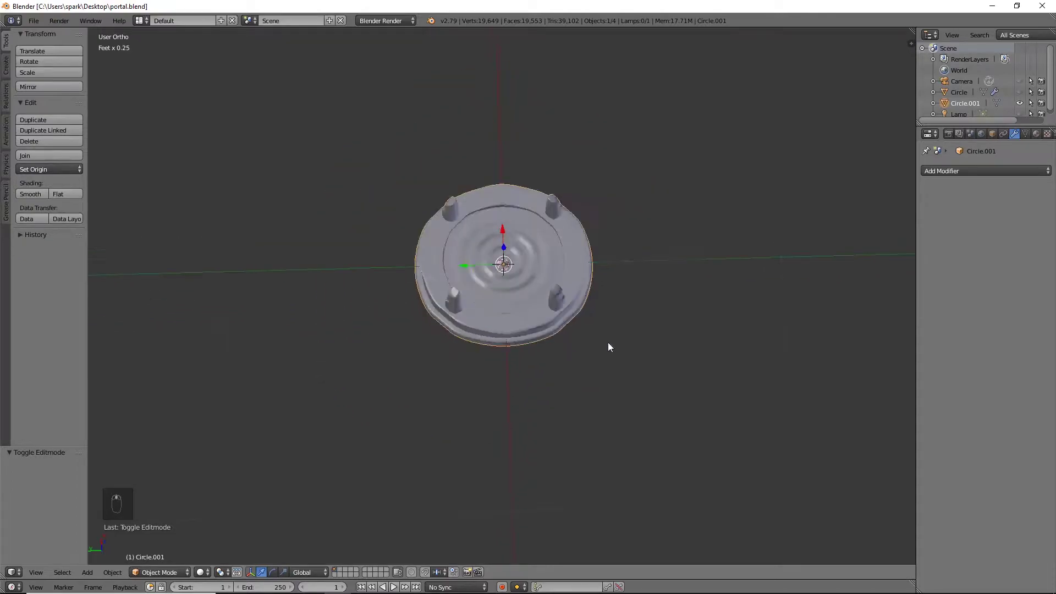
{"action": "key", "text": "KP_7"}
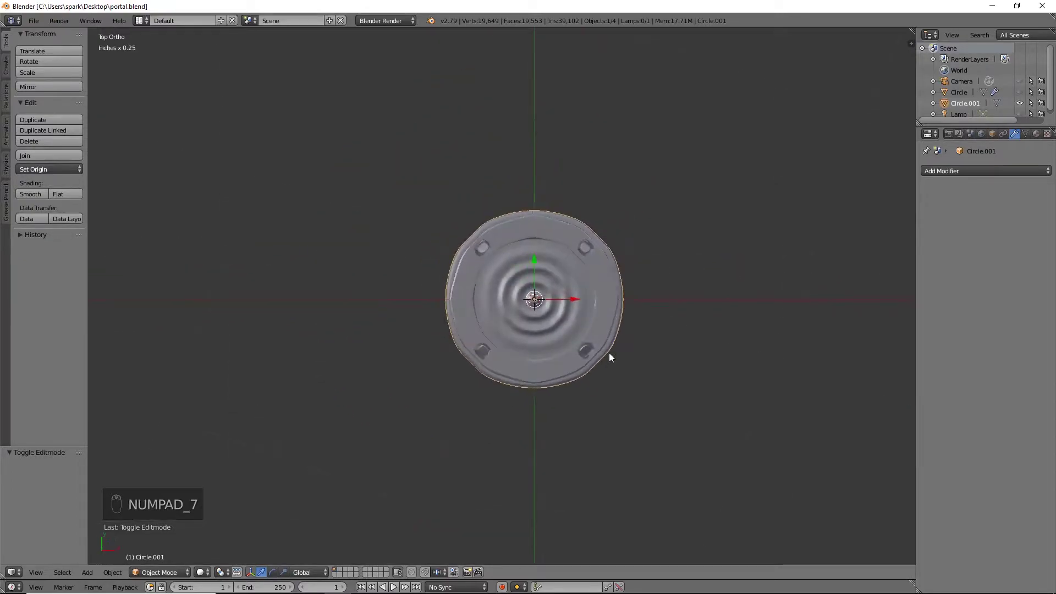
{"action": "middle_click_drag", "start_coordinate": [625, 360], "coordinate": [516, 368], "text": "shift"}
{"action": "key", "text": "shift+a"}
{"action": "mouse_move", "coordinate": [515, 364]}
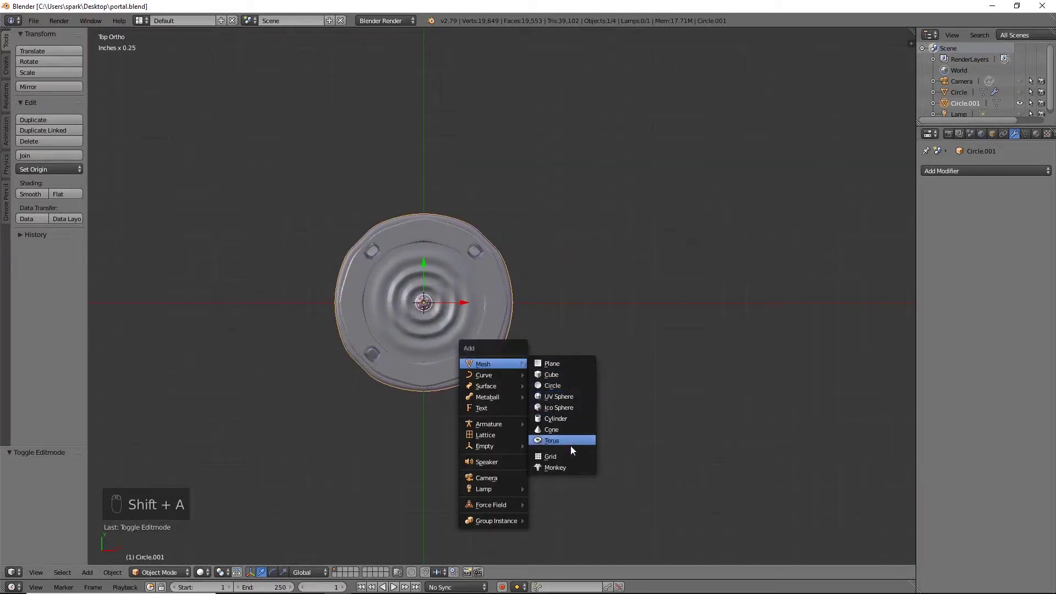
{"action": "left_click", "coordinate": [487, 408]}
{"action": "left_click_drag", "start_coordinate": [467, 301], "coordinate": [573, 306]}
{"action": "middle_click_drag", "start_coordinate": [723, 348], "coordinate": [605, 390], "text": "shift"}
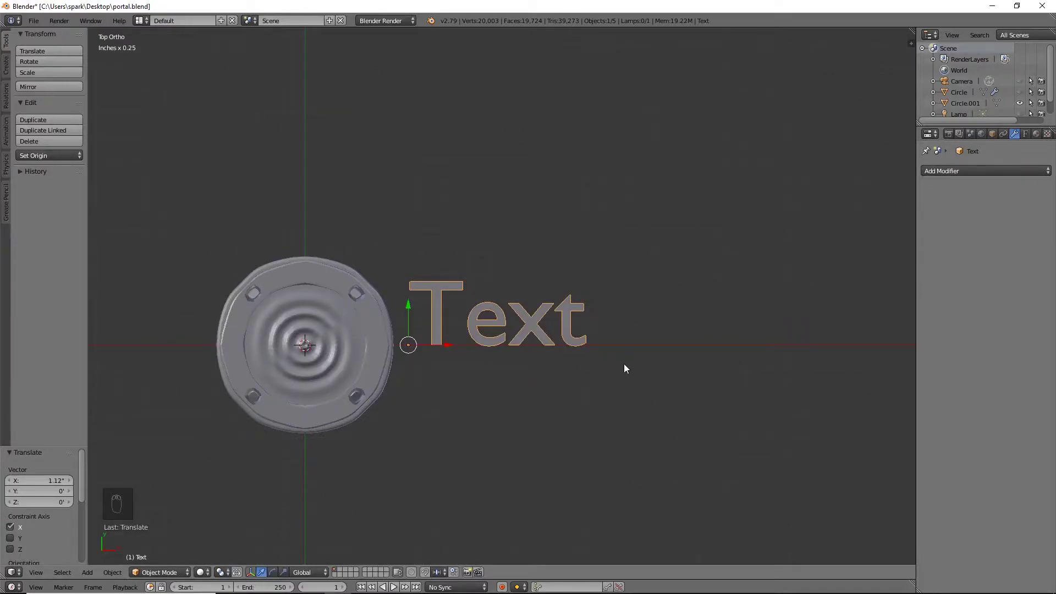
Step: Load ANGERTH.TTF from C:\Windows\Fonts as the text object's regular font
{"action": "left_click", "coordinate": [1025, 135]}
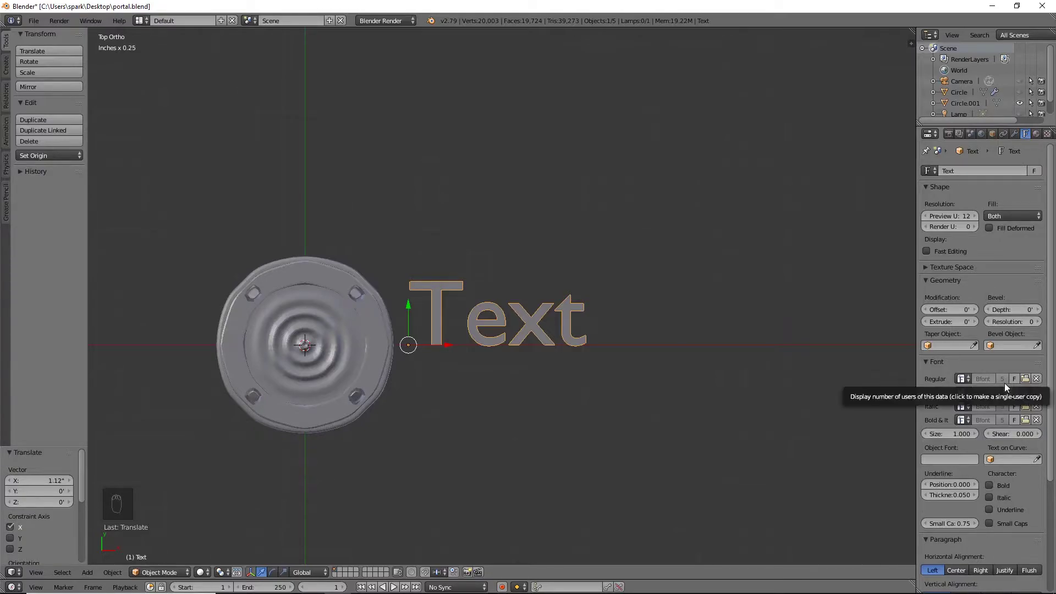
{"action": "left_click", "coordinate": [1025, 379]}
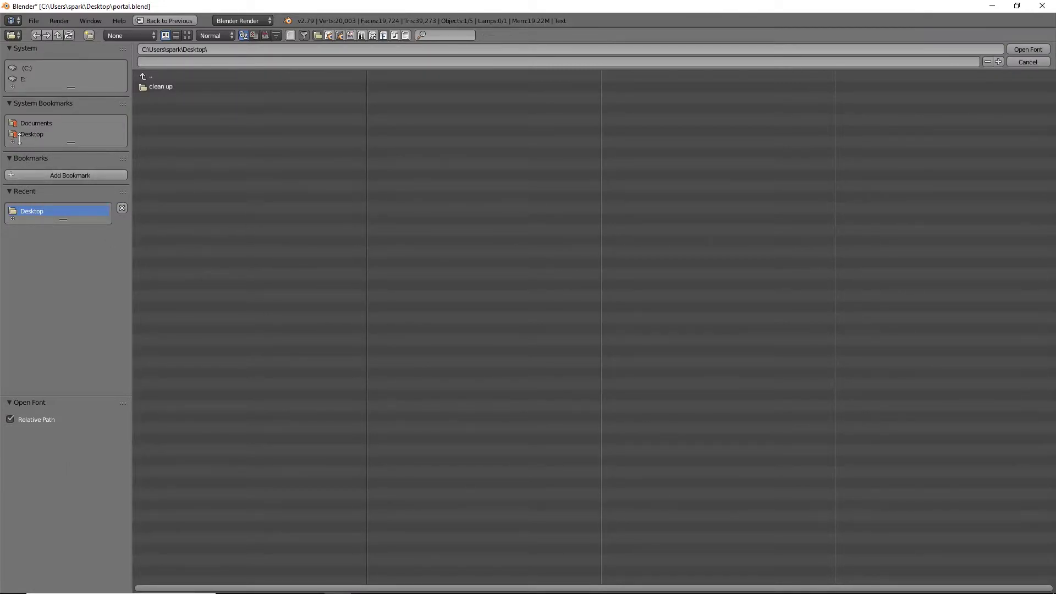
{"action": "left_click", "coordinate": [28, 66]}
{"action": "left_click", "coordinate": [170, 242]}
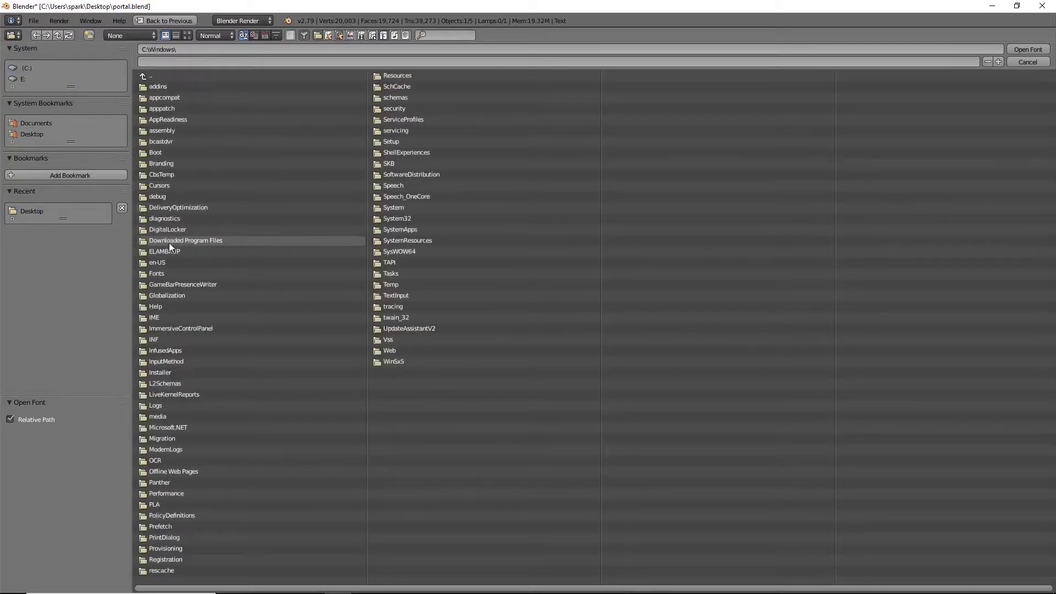
{"action": "left_click", "coordinate": [157, 273]}
{"action": "mouse_move", "coordinate": [372, 591]}
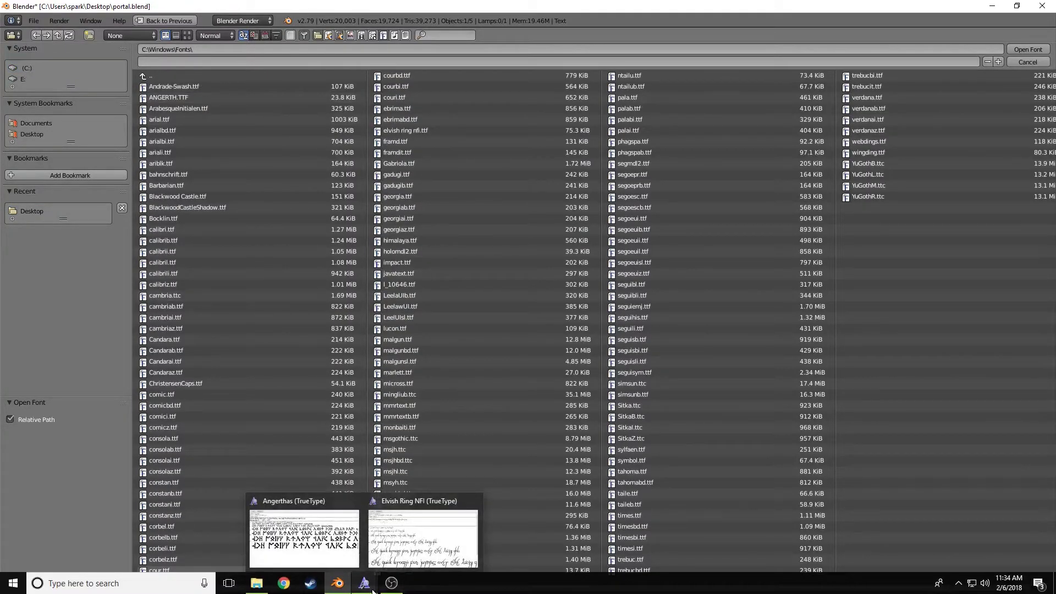
{"action": "double_click", "coordinate": [189, 97]}
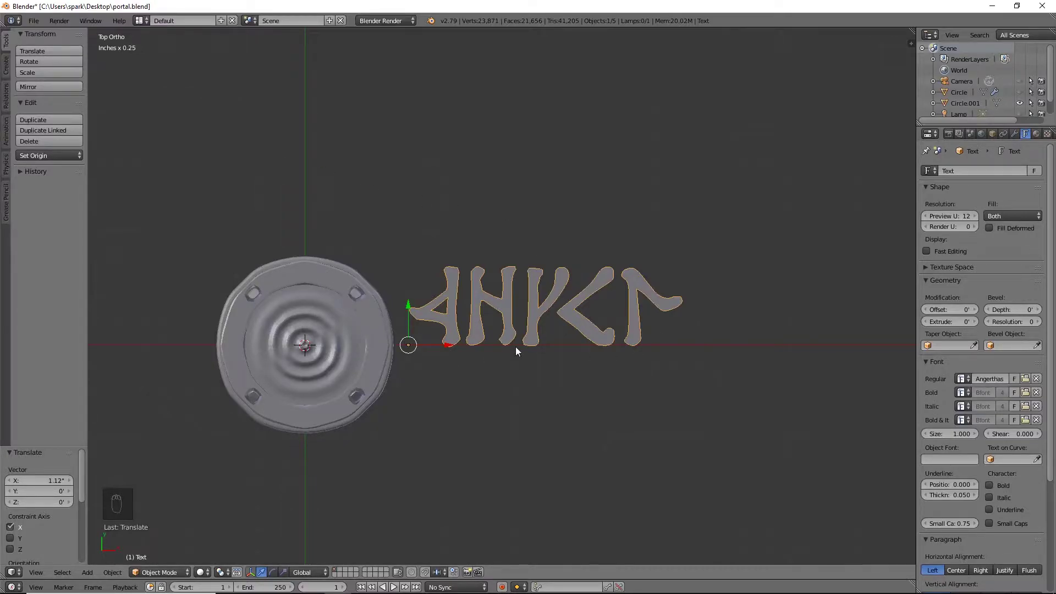
Step: Duplicate the rune text three times, placing one copy above the original and two below it
{"action": "key", "text": "shift+d"}
{"action": "left_click", "coordinate": [525, 214]}
{"action": "key", "text": "shift+d"}
{"action": "left_click", "coordinate": [527, 509]}
{"action": "key", "text": "shift+d"}
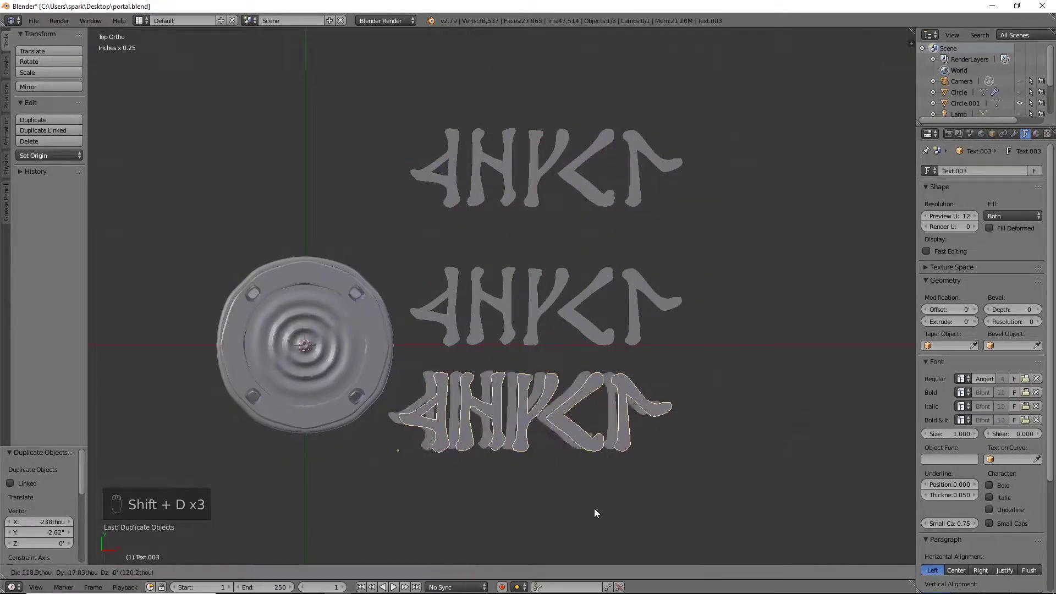
{"action": "left_click", "coordinate": [550, 74]}
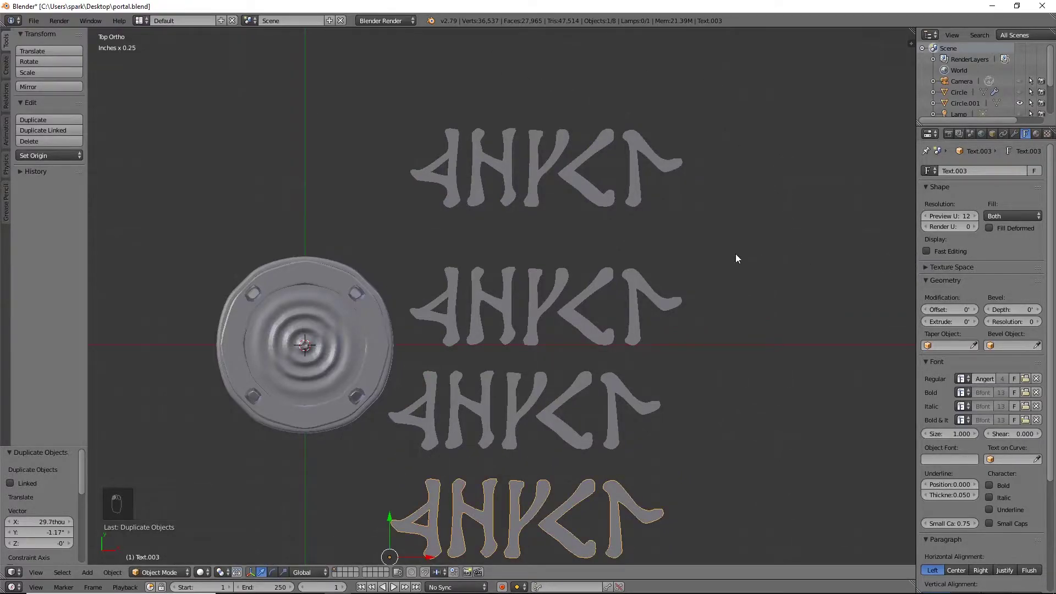
Step: Replace the contents of the uppermost text copy with "a"
{"action": "right_click", "coordinate": [533, 163]}
{"action": "scroll", "coordinate": [581, 177], "scroll_direction": "up", "scroll_amount": 2}
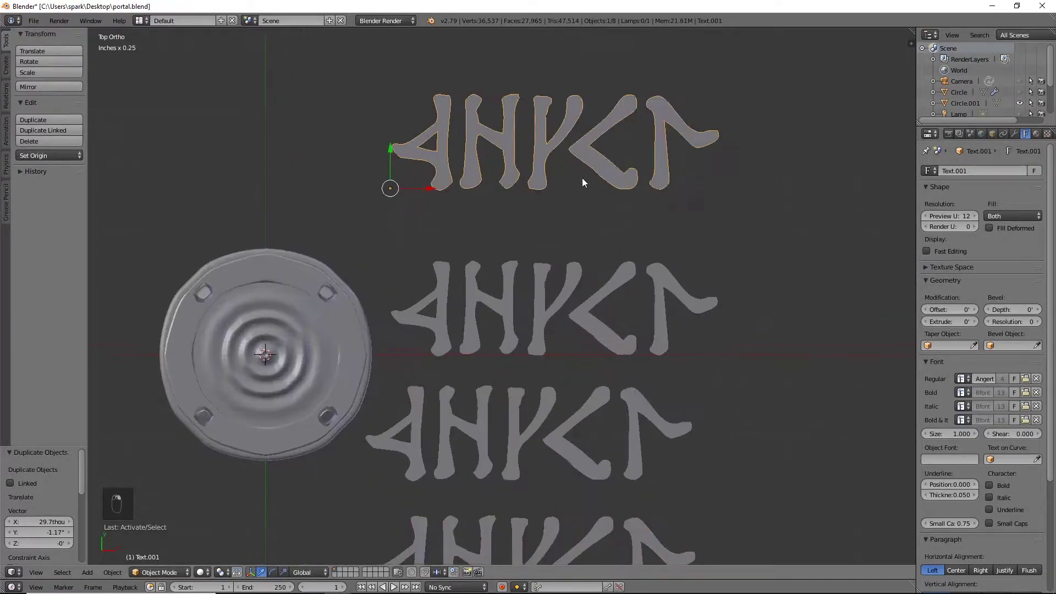
{"action": "middle_click_drag", "start_coordinate": [625, 162], "coordinate": [642, 221], "text": "shift"}
{"action": "key", "text": "Tab"}
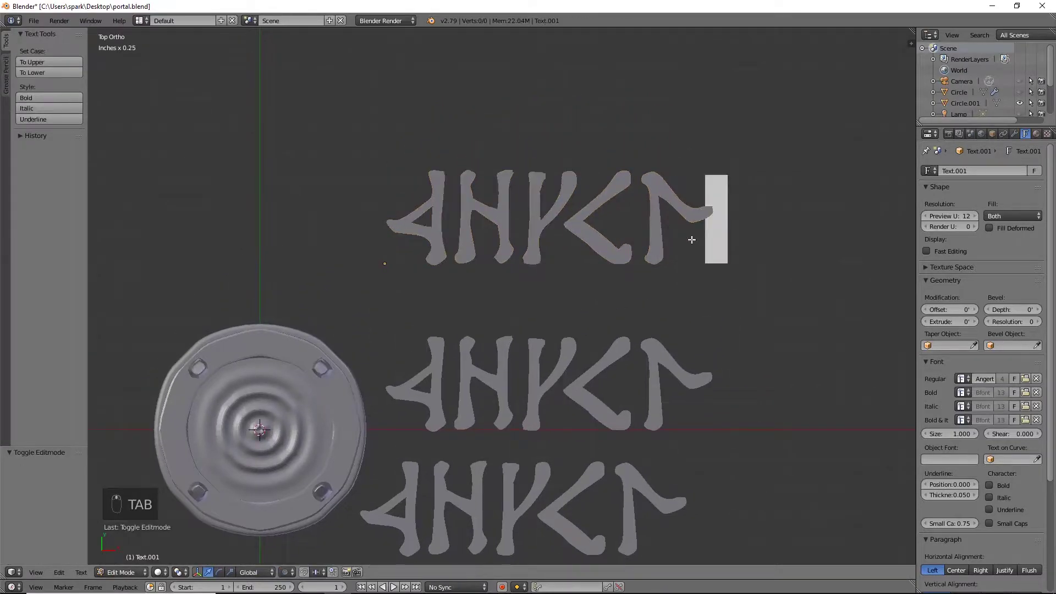
{"action": "key", "text": "BackSpace"}
{"action": "key", "text": "BackSpace"}
{"action": "key", "text": "BackSpace"}
{"action": "key", "text": "BackSpace"}
{"action": "key", "text": "BackSpace"}
{"action": "key", "text": "BackSpace"}
{"action": "type", "text": "a"}
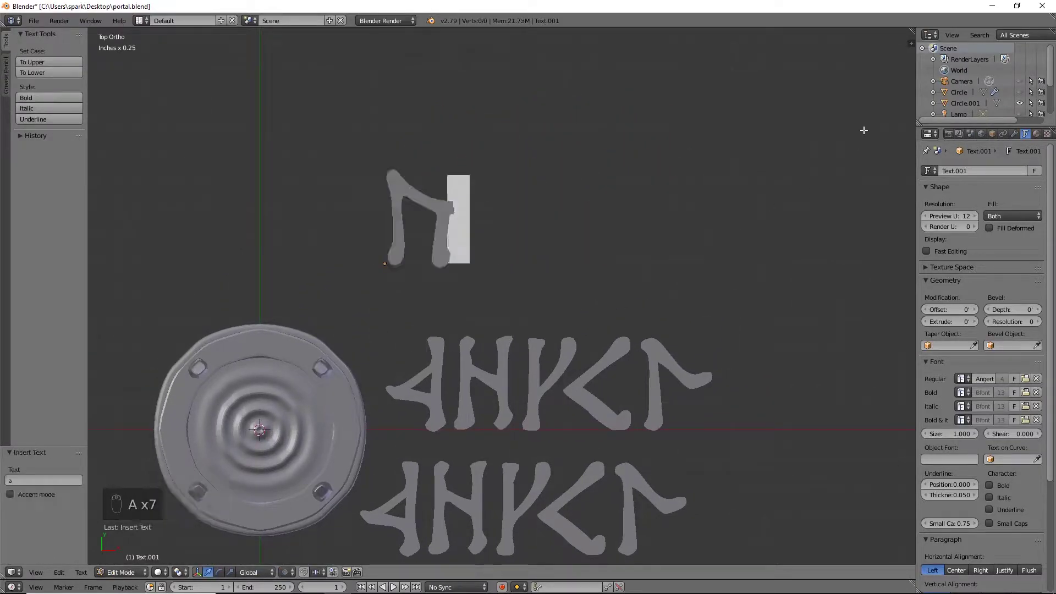
Step: Replace the uppermost text's contents with "q", name that object Q, and rename the round base mesh Portal
{"action": "key", "text": "BackSpace"}
{"action": "type", "text": "q"}
{"action": "key", "text": "BackSpace"}
{"action": "type", "text": "q"}
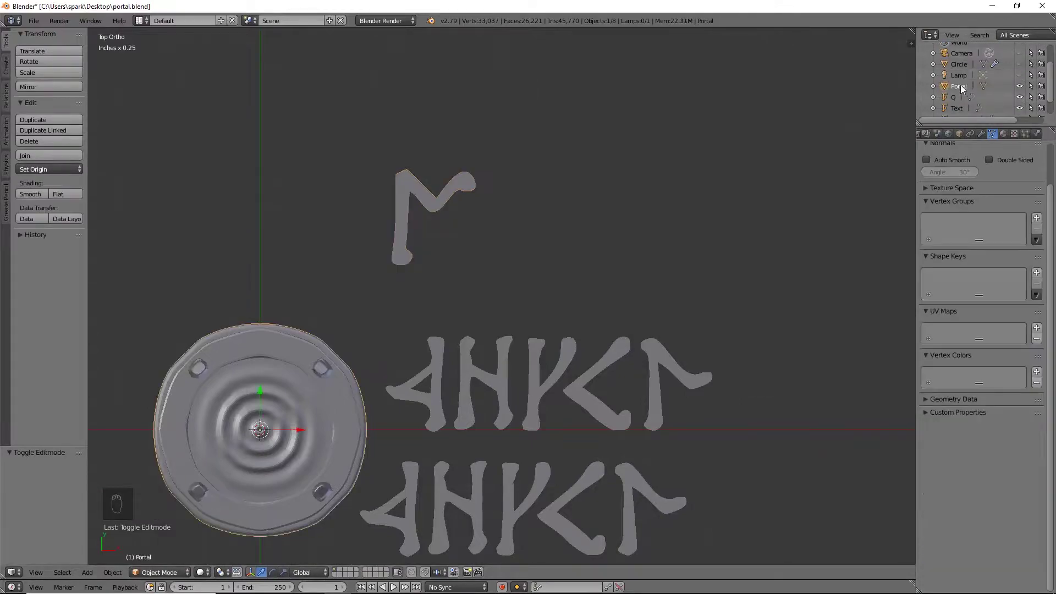
{"action": "double_click", "coordinate": [955, 88]}
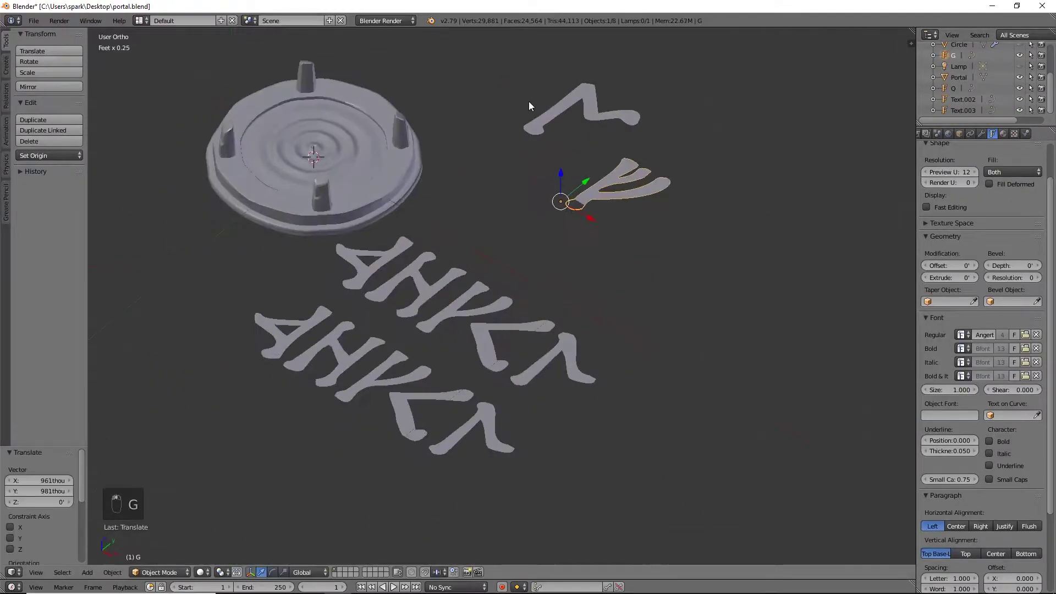
Step: Replace the contents of the upper remaining six-rune text with "x" and name the object x
{"action": "middle_click_drag", "start_coordinate": [530, 101], "coordinate": [579, 153]}
{"action": "left_click", "coordinate": [581, 309]}
{"action": "key", "text": "Tab"}
{"action": "key", "text": "BackSpace"}
{"action": "key", "text": "BackSpace"}
{"action": "key", "text": "BackSpace"}
{"action": "key", "text": "BackSpace"}
{"action": "key", "text": "BackSpace"}
{"action": "key", "text": "BackSpace"}
{"action": "type", "text": "t"}
{"action": "key", "text": "BackSpace"}
{"action": "type", "text": "i"}
{"action": "key", "text": "BackSpace"}
{"action": "type", "text": "z"}
{"action": "key", "text": "BackSpace"}
{"action": "type", "text": "x"}
{"action": "key", "text": "Tab"}
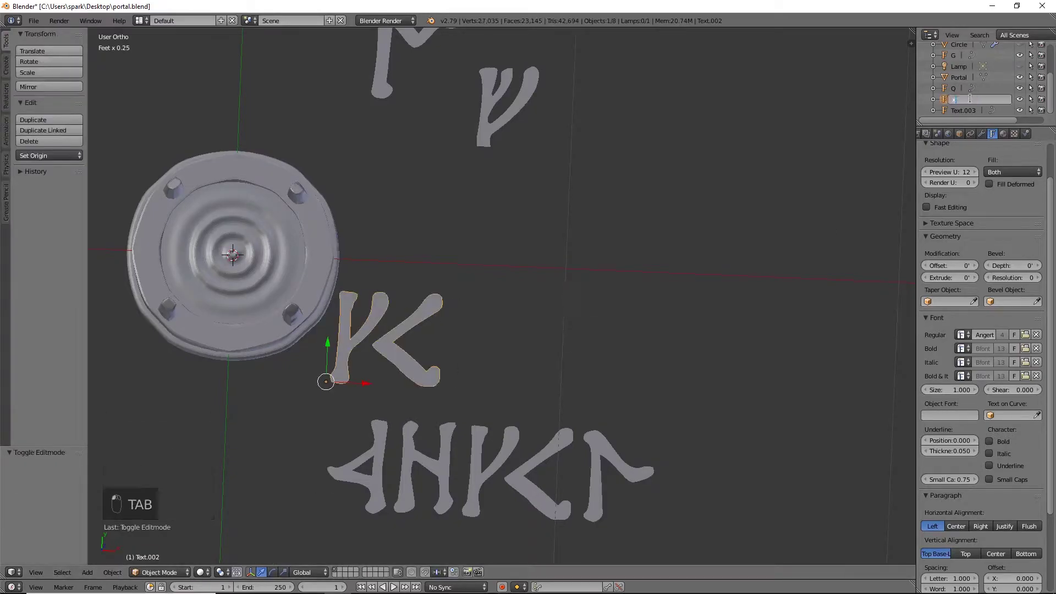
Step: Replace the contents of the last six-rune text copy with "z" and name the object z
{"action": "right_click", "coordinate": [486, 465]}
{"action": "key", "text": "BackSpace"}
{"action": "key", "text": "BackSpace"}
{"action": "key", "text": "BackSpace"}
{"action": "key", "text": "Tab"}
{"action": "key", "text": "BackSpace"}
{"action": "key", "text": "BackSpace"}
{"action": "key", "text": "BackSpace"}
{"action": "key", "text": "BackSpace"}
{"action": "key", "text": "BackSpace"}
{"action": "key", "text": "BackSpace"}
{"action": "type", "text": "z"}
{"action": "key", "text": "Return"}
{"action": "key", "text": "BackSpace"}
{"action": "key", "text": "Tab"}
Step: Gather the separate rune texts into a compact group beside the portal base, moving Q about 1.43" along negative Y
{"action": "scroll", "coordinate": [544, 267], "scroll_direction": "down", "scroll_amount": 2}
{"action": "mouse_move", "coordinate": [544, 267]}
{"action": "middle_mouse_down", "text": "shift"}
{"action": "mouse_move", "coordinate": [609, 323]}
{"action": "mouse_move", "coordinate": [618, 309]}
{"action": "mouse_move", "coordinate": [598, 266]}
{"action": "mouse_move", "coordinate": [623, 282]}
{"action": "mouse_move", "coordinate": [595, 325]}
{"action": "mouse_move", "coordinate": [568, 264]}
{"action": "mouse_move", "coordinate": [558, 331]}
{"action": "middle_mouse_up", "text": "shift"}
{"action": "scroll", "coordinate": [609, 318], "scroll_direction": "down", "scroll_amount": 1}
{"action": "key", "text": "g"}
{"action": "key", "text": "g"}
{"action": "key", "text": "g"}
{"action": "right_click", "coordinate": [556, 236]}
{"action": "right_click", "coordinate": [512, 213]}
{"action": "left_click", "coordinate": [520, 328]}
{"action": "scroll", "coordinate": [635, 320], "scroll_direction": "up", "scroll_amount": 4}
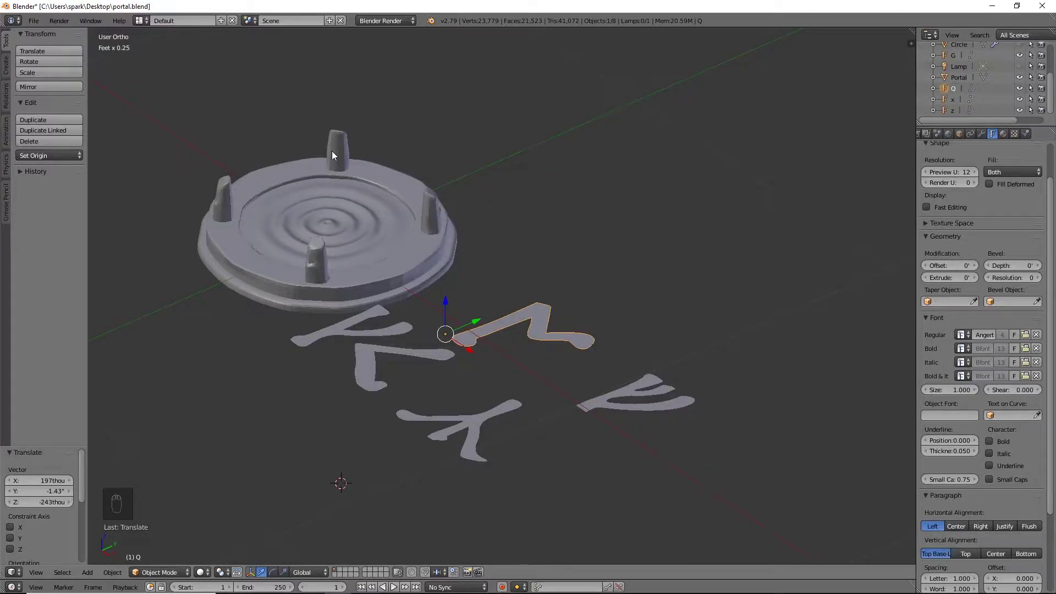
Step: Convert the Q, G, z and x rune texts to meshes one after another
{"action": "middle_click_drag", "start_coordinate": [486, 290], "coordinate": [599, 365]}
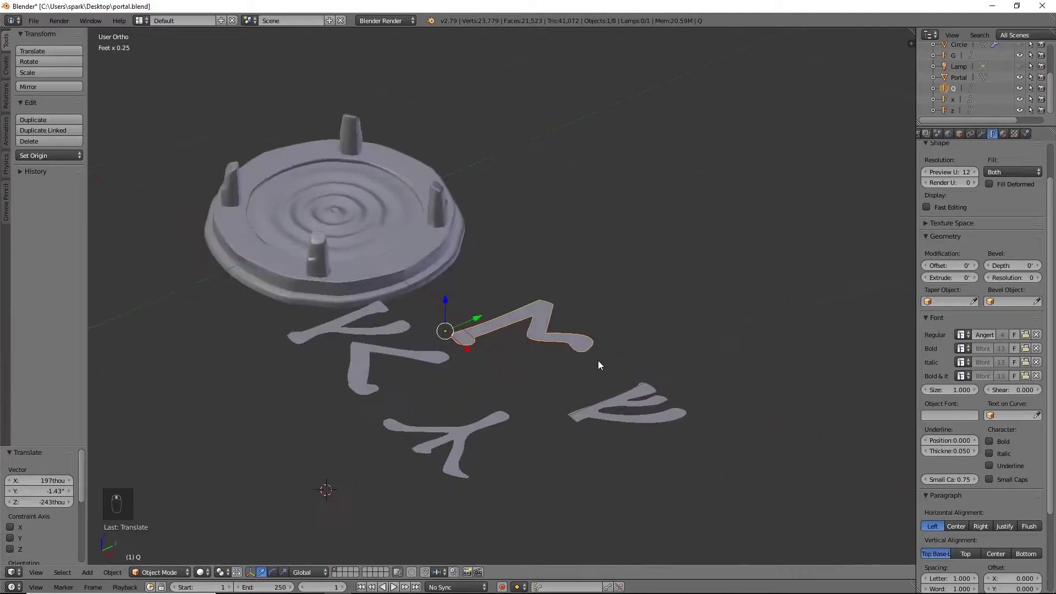
{"action": "key", "text": "alt+c"}
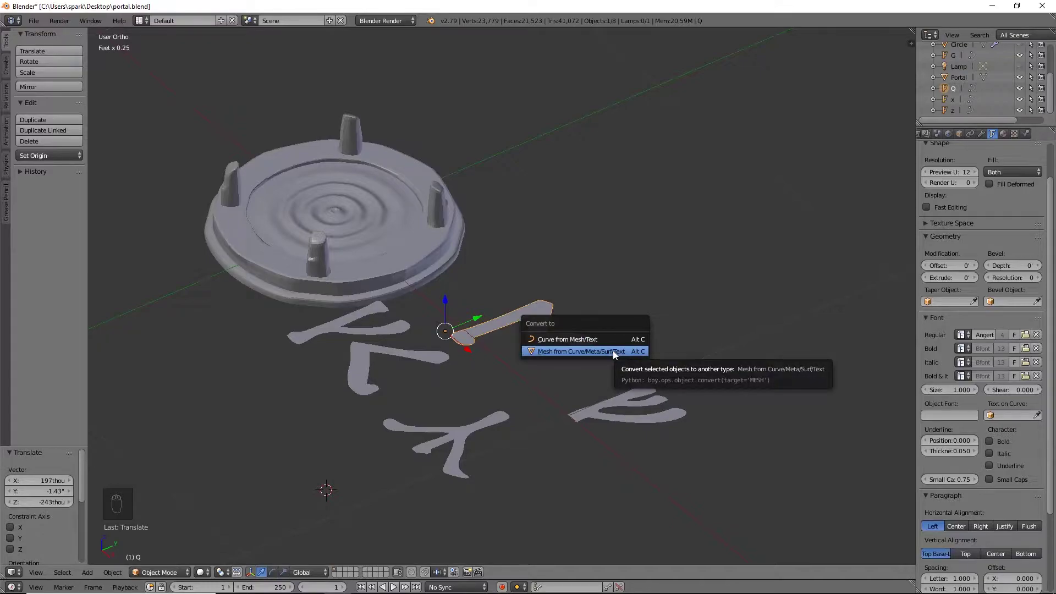
{"action": "left_click", "coordinate": [612, 351]}
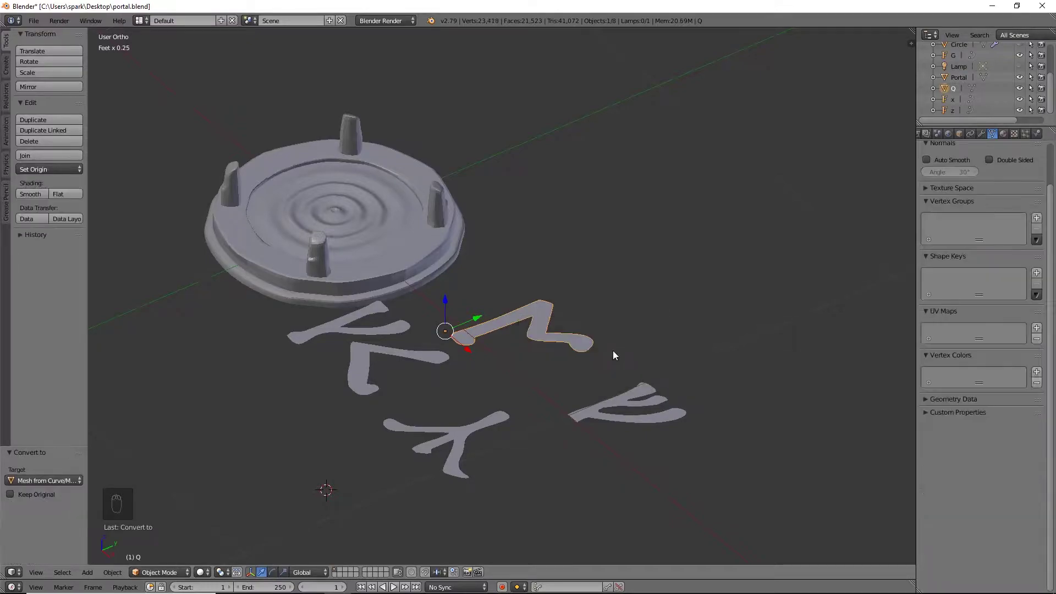
{"action": "right_click", "coordinate": [627, 400]}
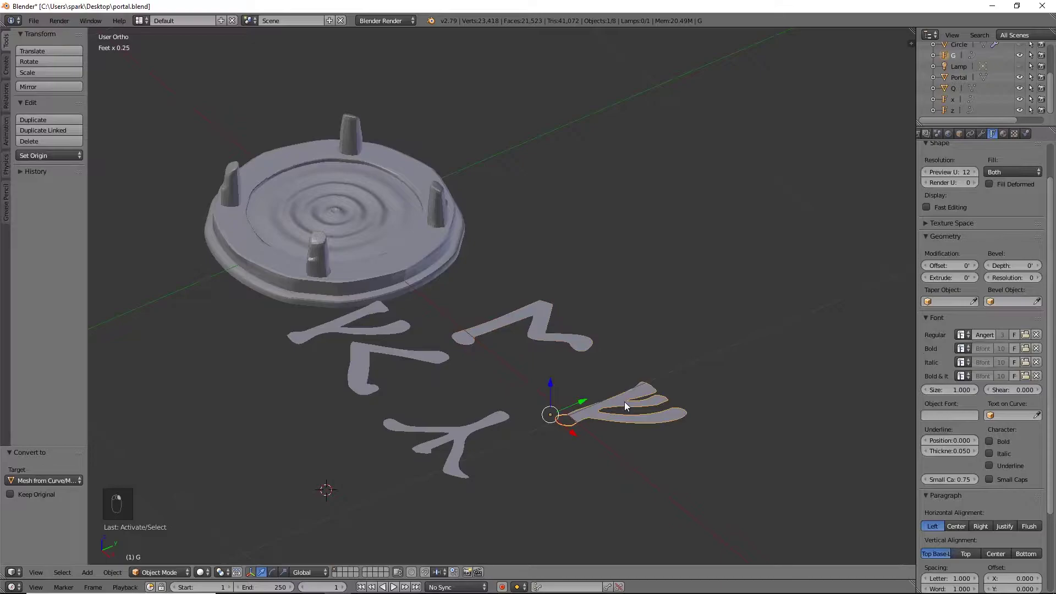
{"action": "key", "text": "alt+c"}
{"action": "left_click", "coordinate": [628, 394]}
{"action": "right_click", "coordinate": [467, 430]}
{"action": "key", "text": "alt+c"}
{"action": "left_click", "coordinate": [467, 430]}
{"action": "right_click", "coordinate": [384, 354]}
{"action": "key", "text": "alt+c"}
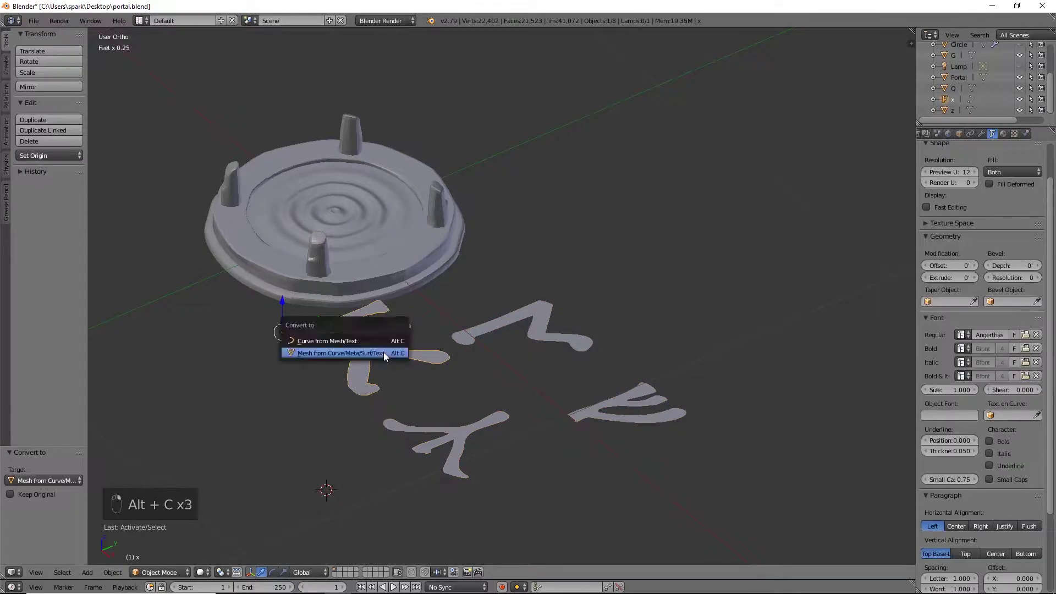
{"action": "left_click", "coordinate": [384, 354]}
Step: Extrude the whole x rune mesh about 106 thou upward along Z
{"action": "key", "text": "Tab"}
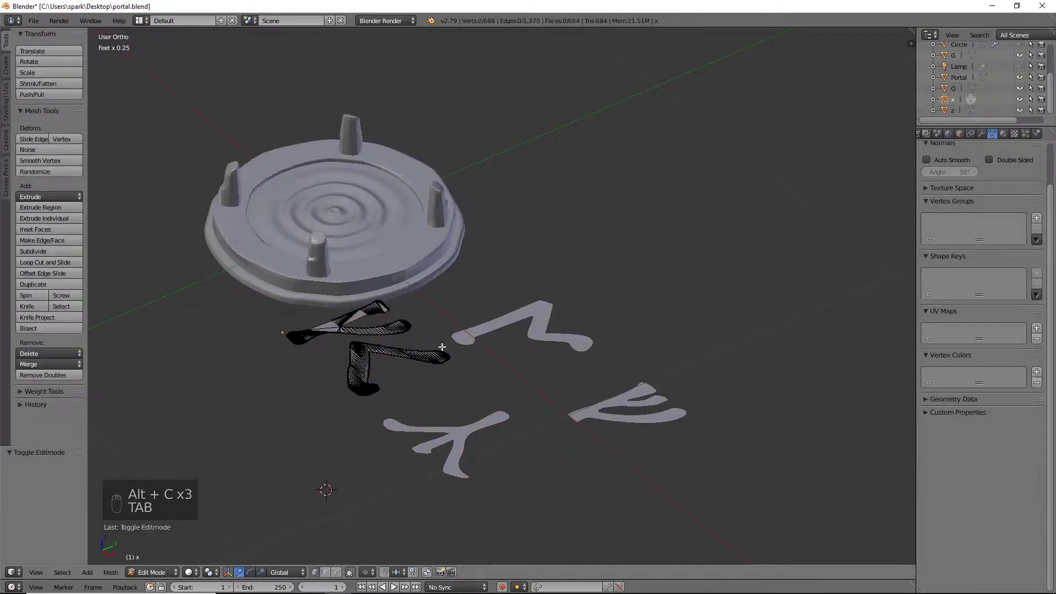
{"action": "middle_click_drag", "start_coordinate": [440, 349], "coordinate": [603, 278]}
{"action": "scroll", "coordinate": [522, 392], "scroll_direction": "up", "scroll_amount": 4}
{"action": "key", "text": "a"}
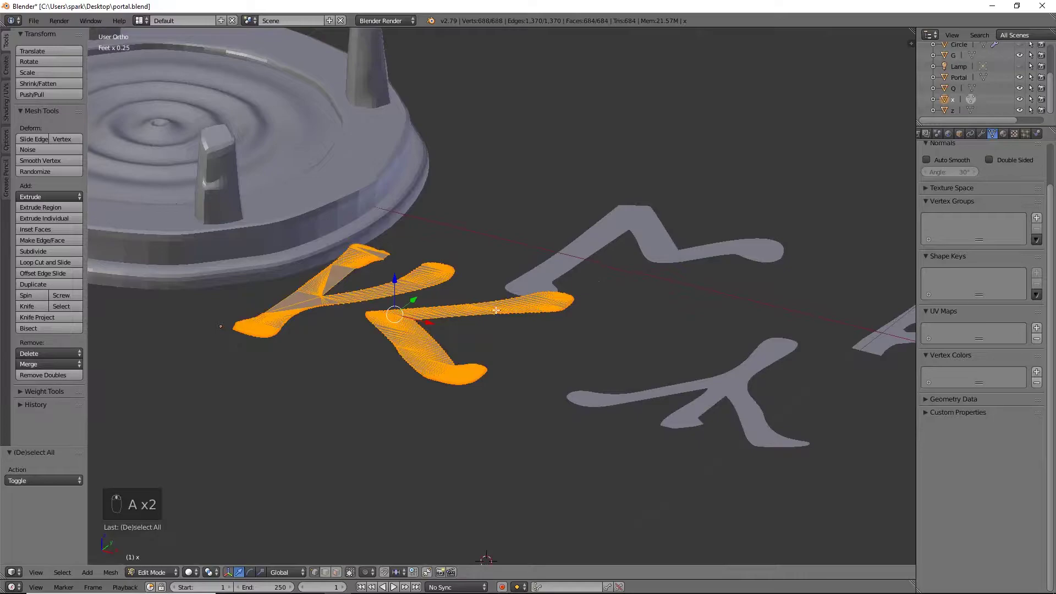
{"action": "key", "text": "e"}
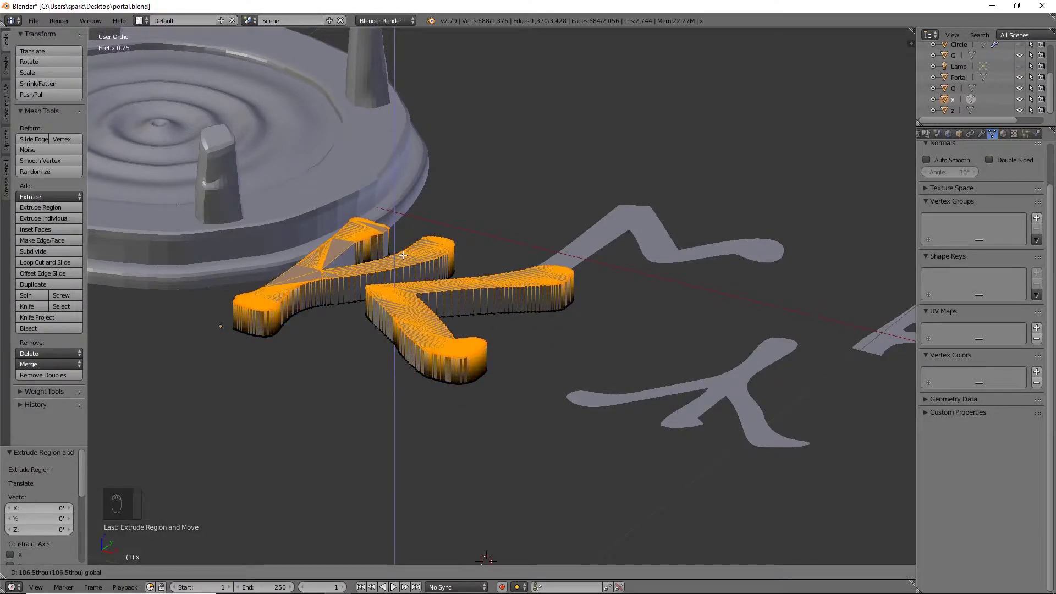
{"action": "left_click", "coordinate": [403, 254]}
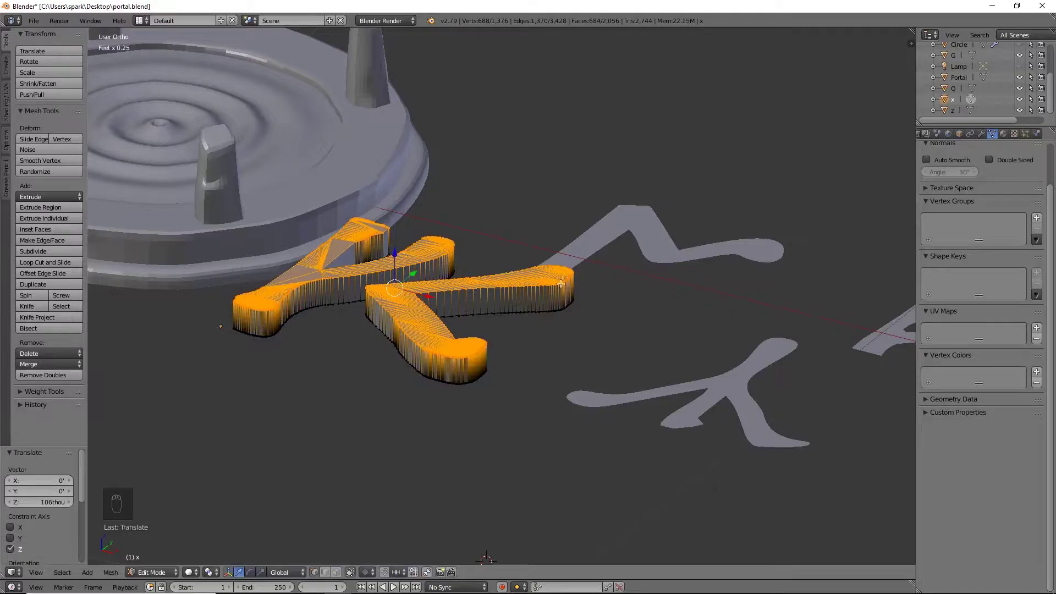
{"action": "middle_click_drag", "start_coordinate": [768, 289], "coordinate": [589, 170]}
Step: Extrude the Q rune mesh upward to give it thickness
{"action": "key", "text": "Tab"}
{"action": "right_click", "coordinate": [613, 239]}
{"action": "key", "text": "Tab"}
{"action": "key", "text": "Tab"}
{"action": "scroll", "coordinate": [673, 347], "scroll_direction": "up", "scroll_amount": 2}
Step: Try to fill the open foot of the G rune mesh with a face
{"action": "right_click", "coordinate": [654, 334]}
{"action": "key", "text": "Tab"}
{"action": "scroll", "coordinate": [599, 231], "scroll_direction": "up", "scroll_amount": 4}
{"action": "middle_click_drag", "start_coordinate": [518, 254], "coordinate": [563, 296]}
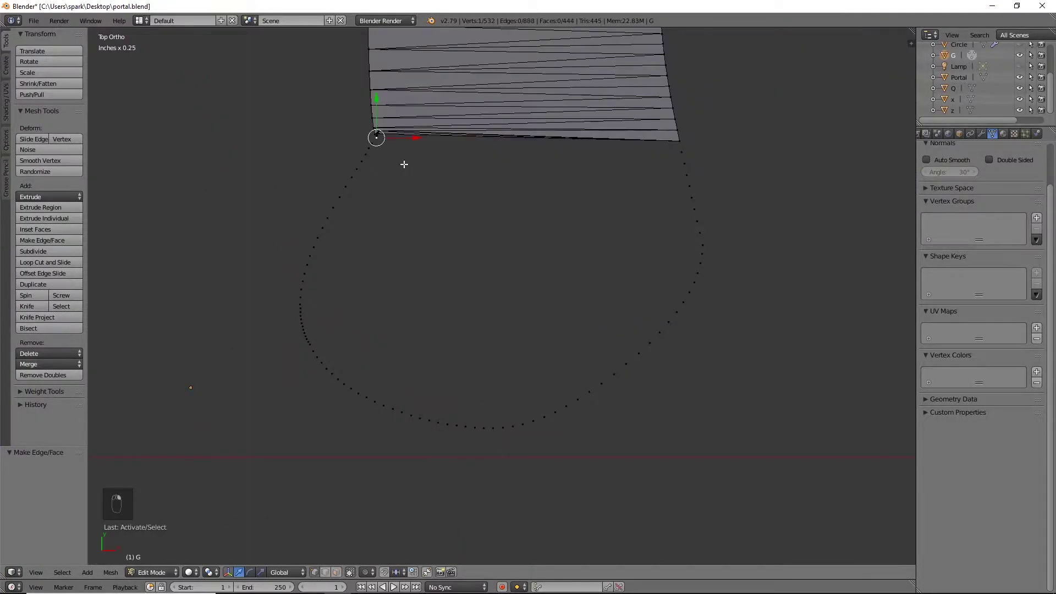
{"action": "scroll", "coordinate": [438, 160], "scroll_direction": "down", "scroll_amount": 15}
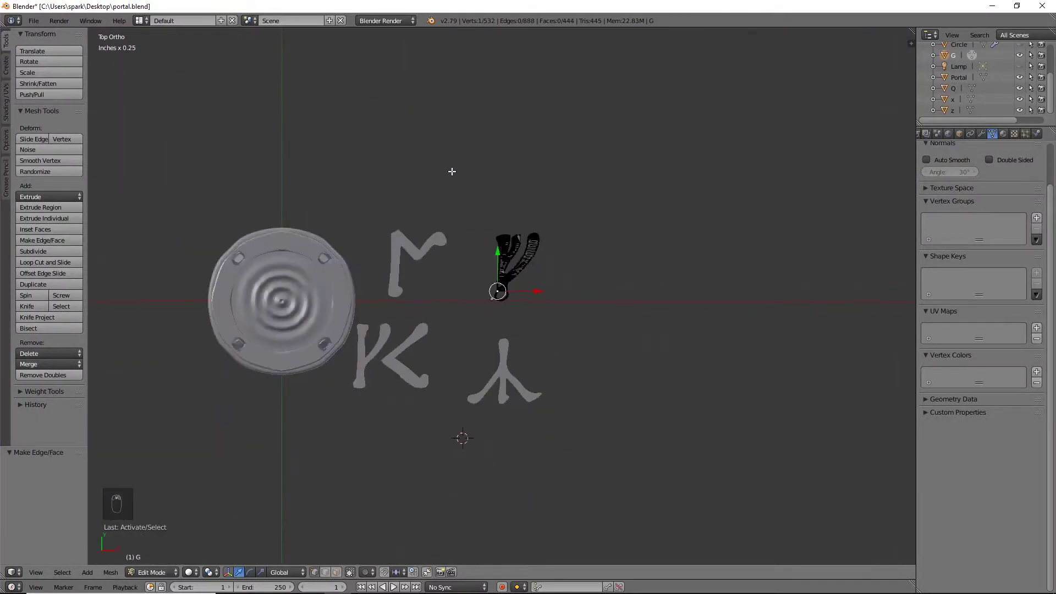
{"action": "scroll", "coordinate": [476, 267], "scroll_direction": "up", "scroll_amount": 5}
{"action": "key", "text": "Tab"}
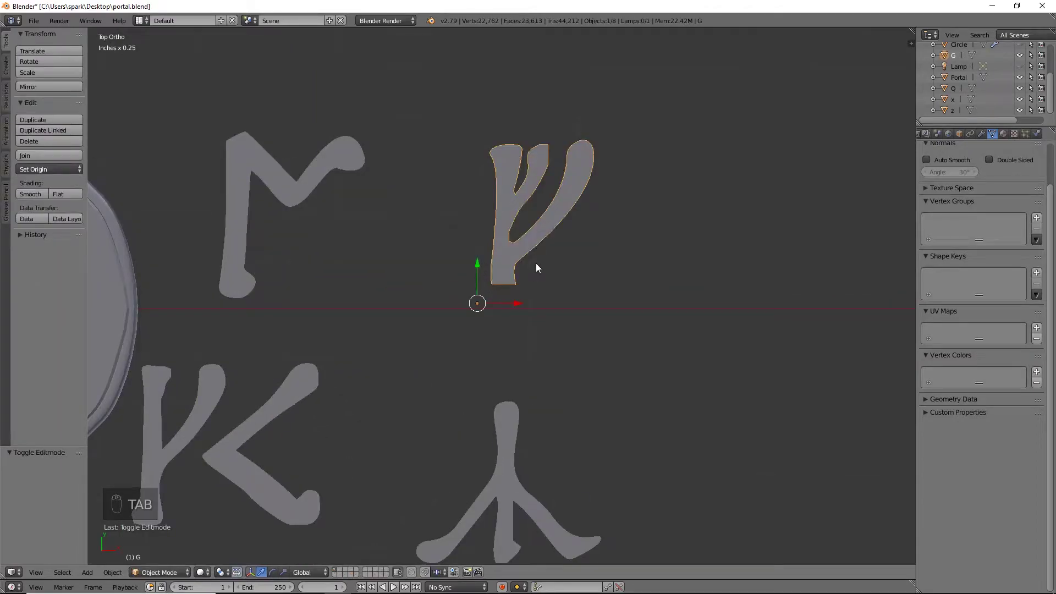
Step: Delete the G rune with the incomplete foot
{"action": "middle_click_drag", "start_coordinate": [589, 305], "coordinate": [544, 255], "text": "shift"}
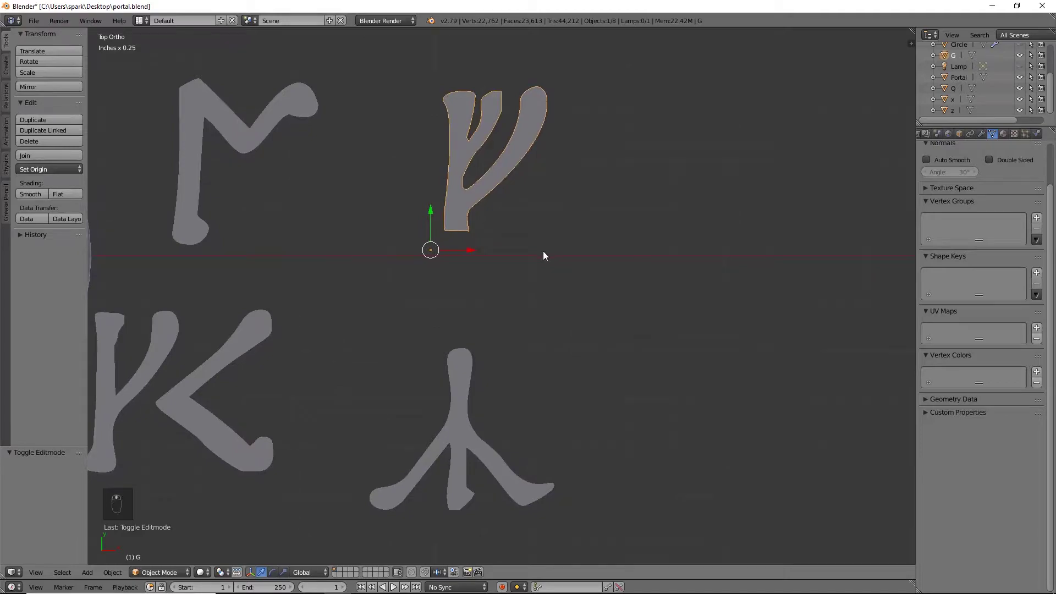
{"action": "right_click", "coordinate": [483, 194]}
{"action": "key", "text": "x"}
{"action": "left_click", "coordinate": [482, 199]}
Step: Add a replacement text object in the Angerthas font, set its contents to "u", name it U, and place it below the other runes
{"action": "key", "text": "shift+a"}
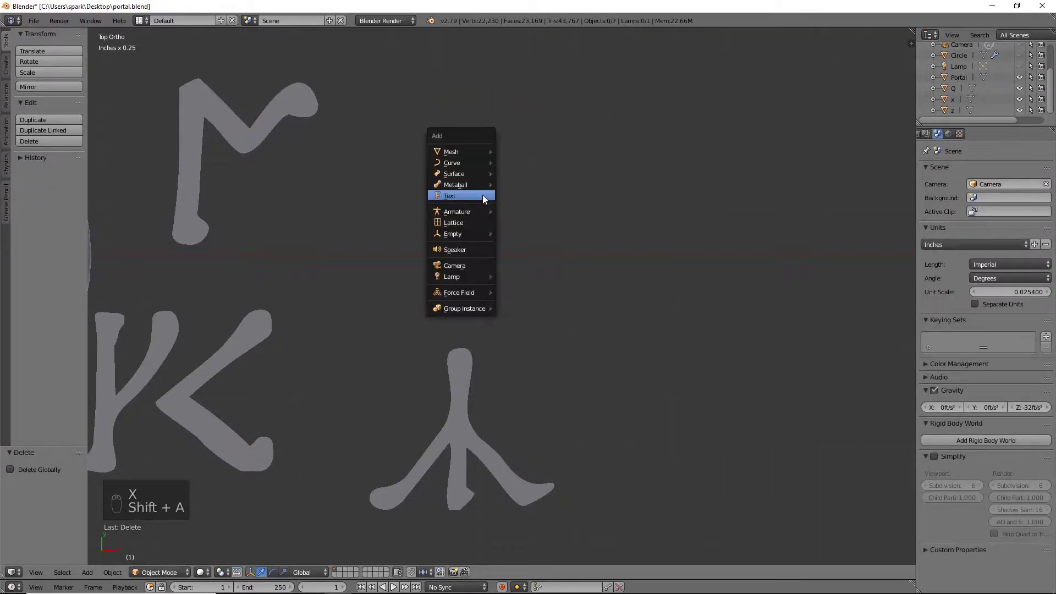
{"action": "left_click", "coordinate": [483, 195]}
{"action": "left_click", "coordinate": [1043, 385]}
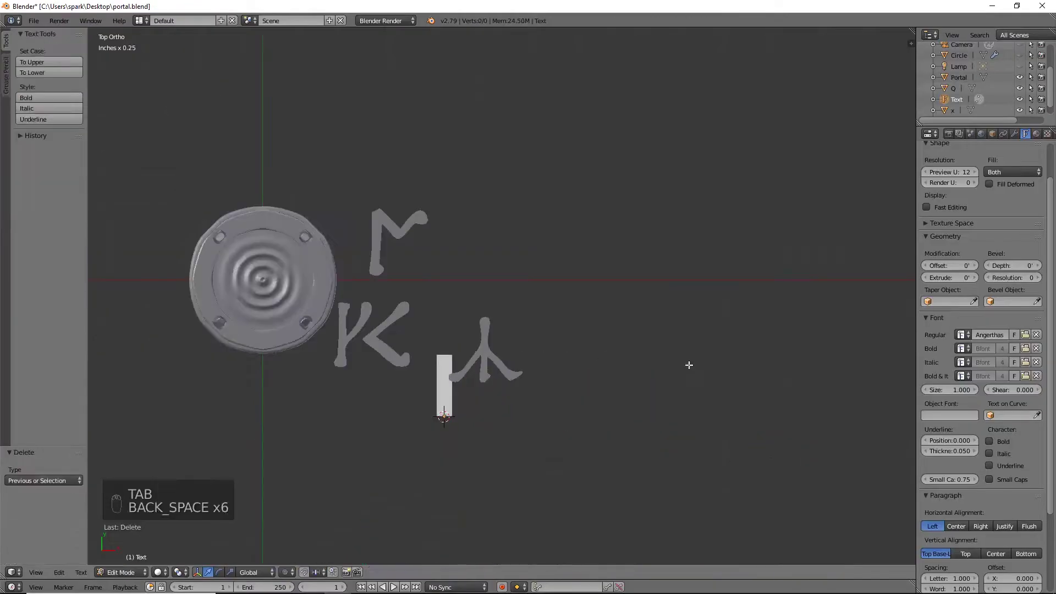
{"action": "key", "text": "BackSpace"}
{"action": "type", "text": "ree"}
{"action": "key", "text": "BackSpace"}
{"action": "type", "text": "u"}
{"action": "key", "text": "Tab"}
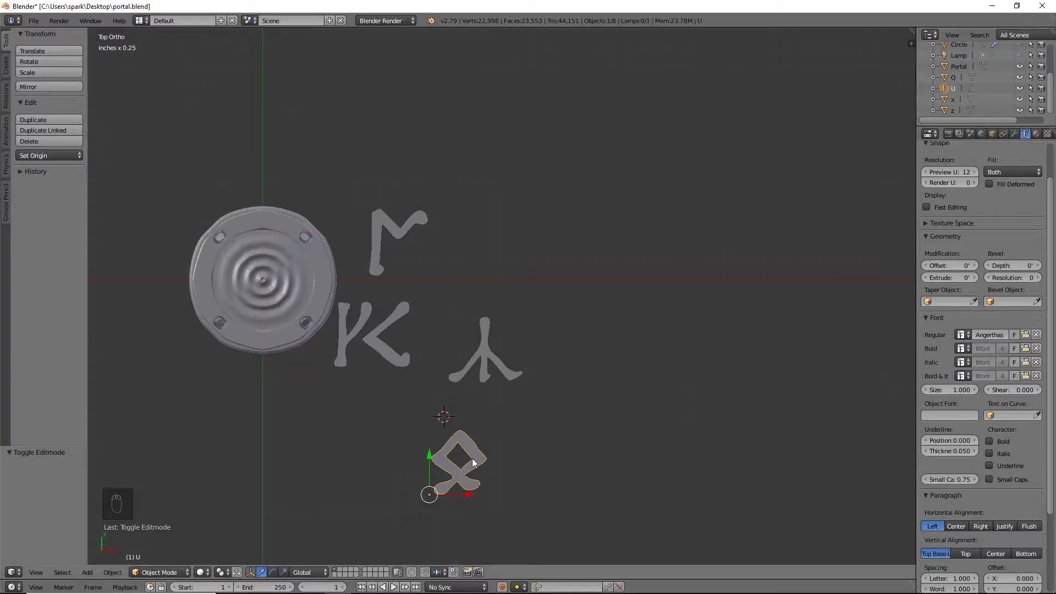
Step: Convert the U rune to a mesh and extrude all of it about 181 thou upward along Z
{"action": "key", "text": "alt+c"}
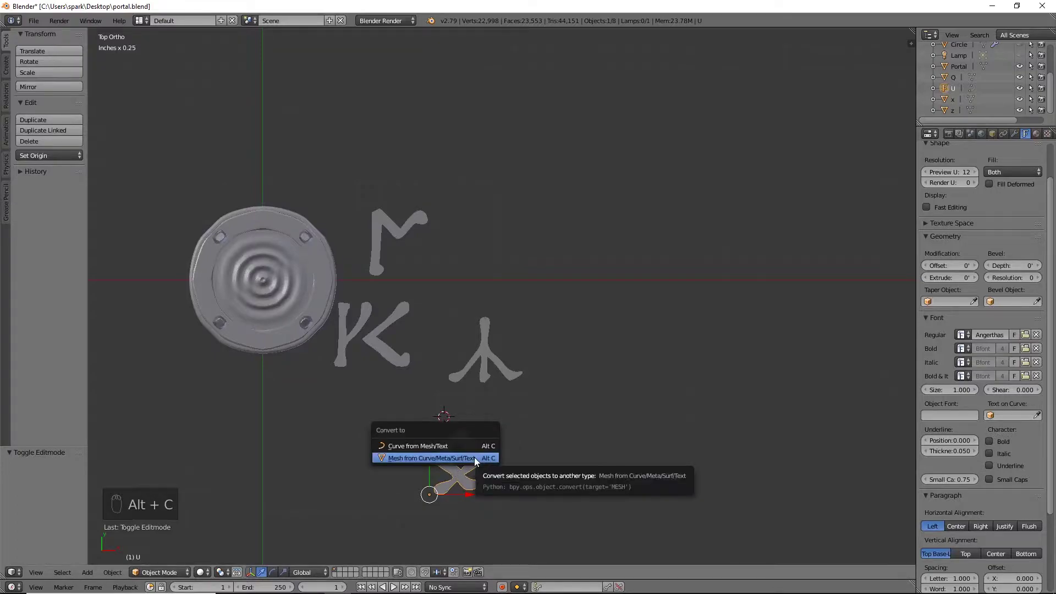
{"action": "left_click", "coordinate": [474, 456]}
{"action": "middle_click_drag", "start_coordinate": [534, 490], "coordinate": [533, 394]}
{"action": "key", "text": "Tab"}
{"action": "key", "text": "a"}
{"action": "key", "text": "a"}
{"action": "key", "text": "e"}
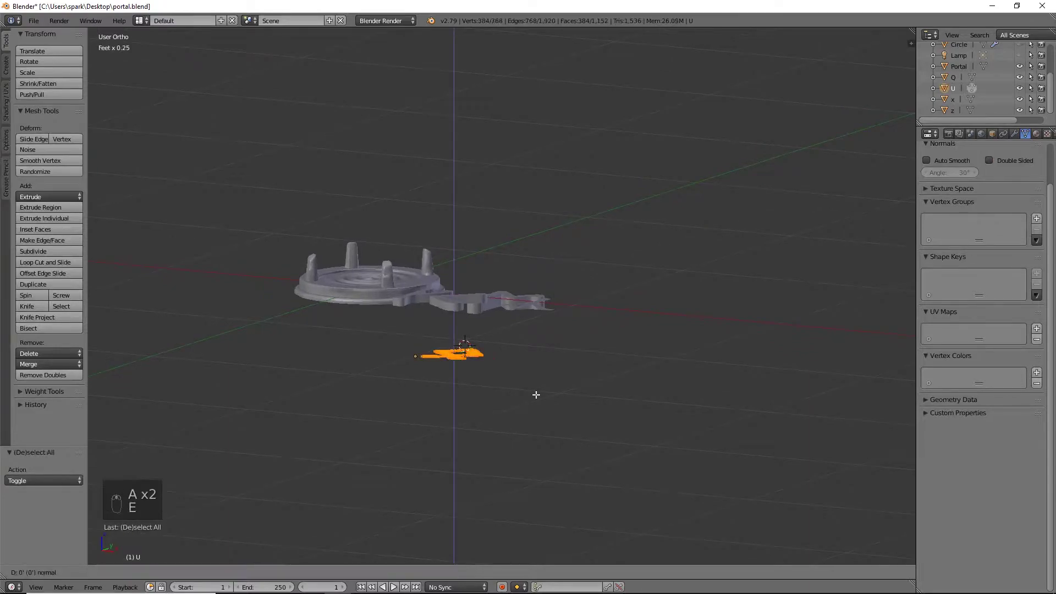
{"action": "left_click", "coordinate": [455, 295]}
{"action": "scroll", "coordinate": [605, 333], "scroll_direction": "up", "scroll_amount": 5}
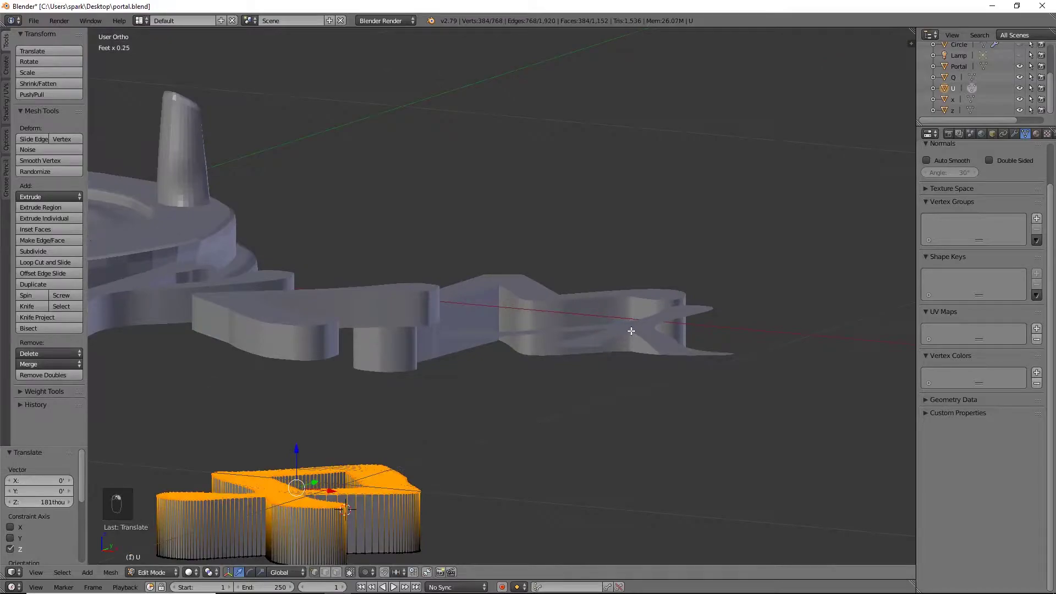
Step: Extrude the whole z rune mesh about 96 thou upward along Z
{"action": "key", "text": "Tab"}
{"action": "right_click", "coordinate": [642, 331]}
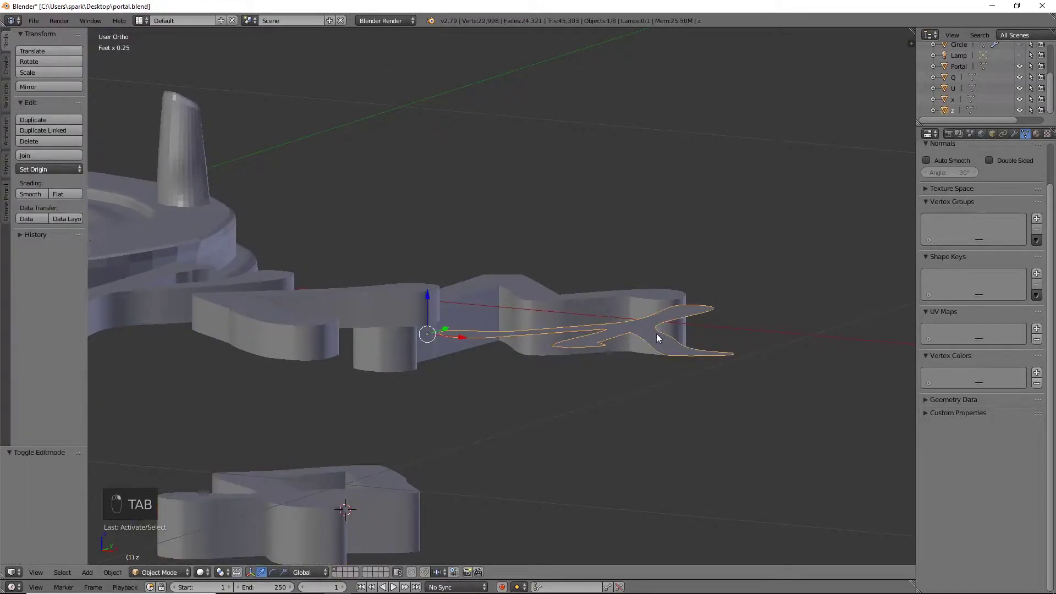
{"action": "key", "text": "Tab"}
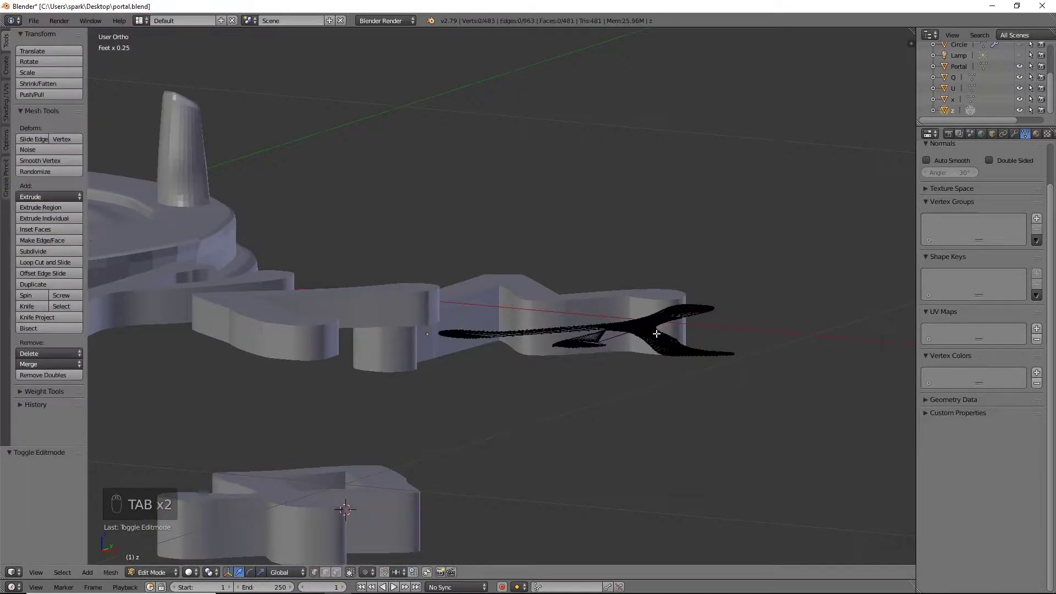
{"action": "key", "text": "e"}
{"action": "key", "text": "a"}
{"action": "key", "text": "e"}
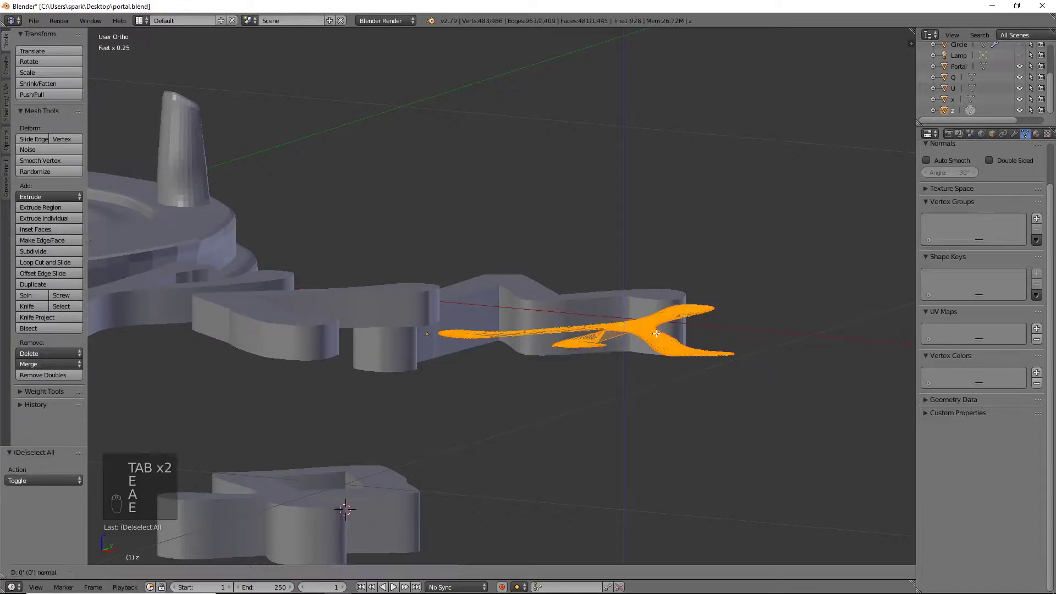
{"action": "left_click", "coordinate": [656, 333]}
{"action": "key", "text": "e"}
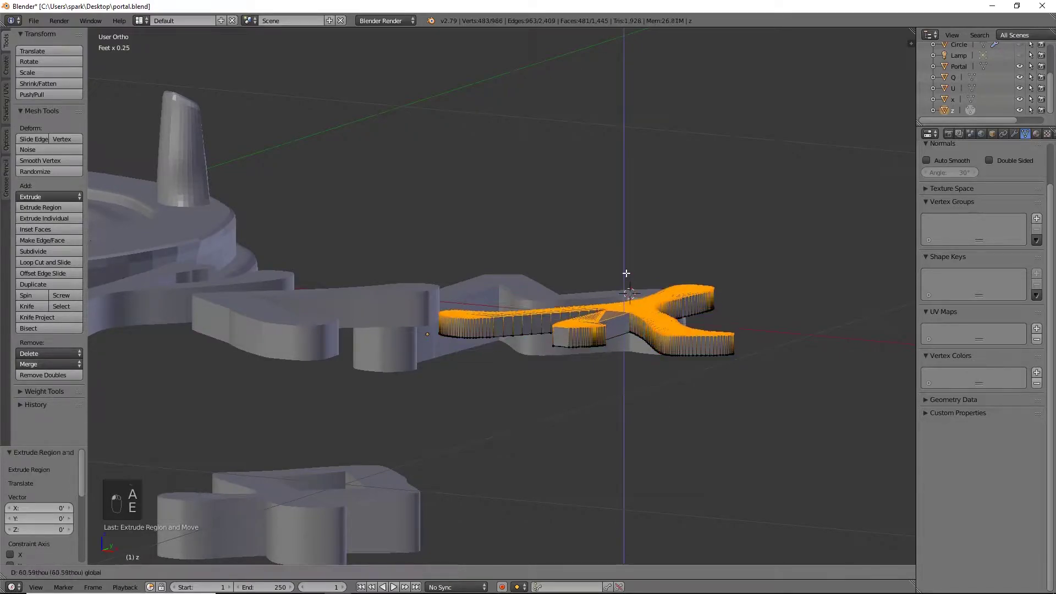
{"action": "left_click", "coordinate": [655, 290]}
{"action": "middle_click_drag", "start_coordinate": [654, 290], "coordinate": [673, 324]}
{"action": "scroll", "coordinate": [676, 328], "scroll_direction": "down", "scroll_amount": 6}
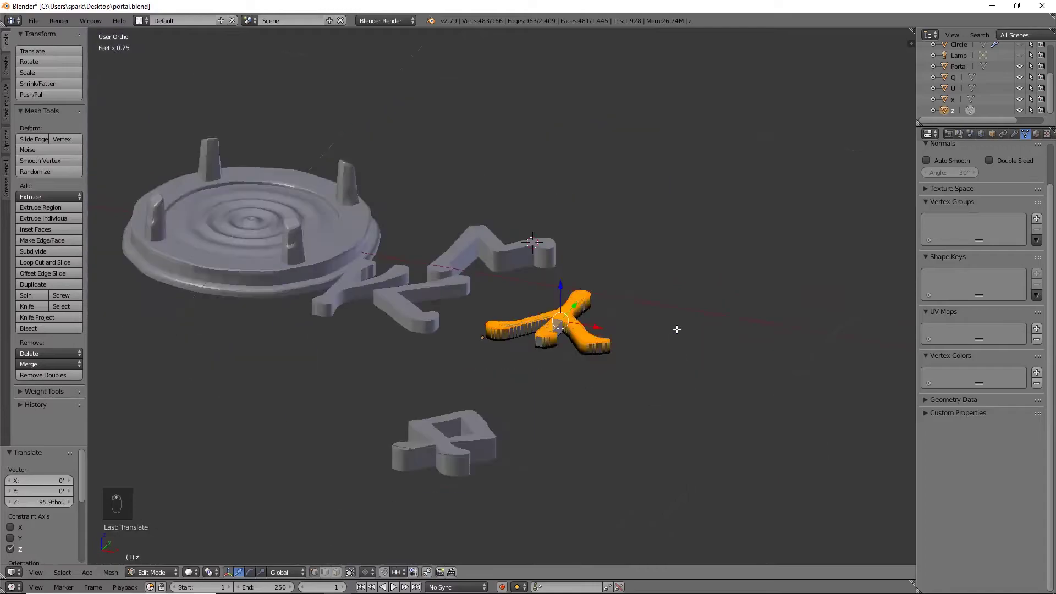
{"action": "scroll", "coordinate": [688, 387], "scroll_direction": "up", "scroll_amount": 2}
{"action": "middle_click_drag", "start_coordinate": [688, 387], "coordinate": [691, 394]}
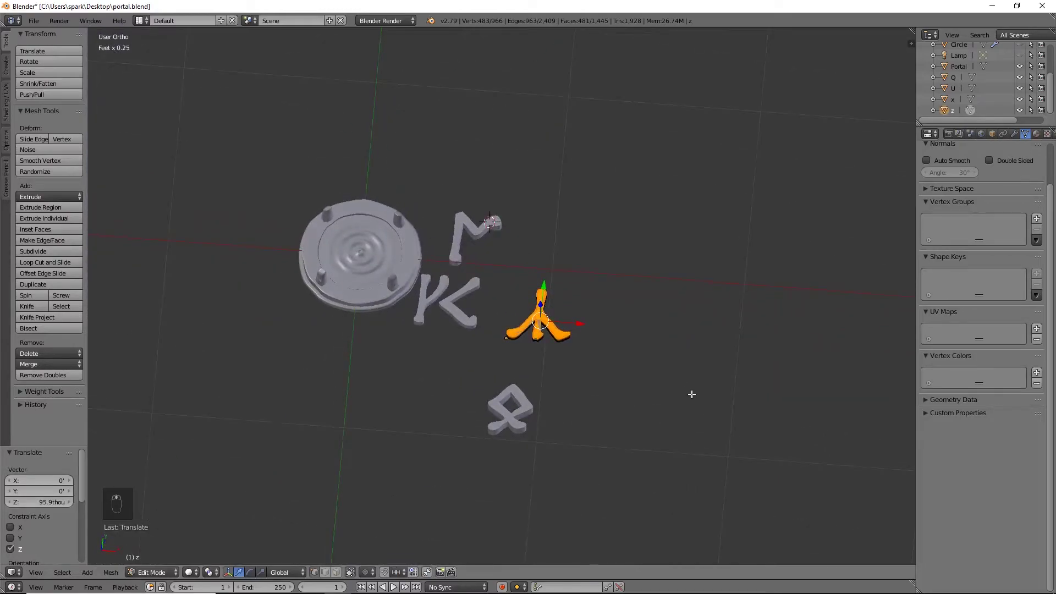
{"action": "key", "text": "Tab"}
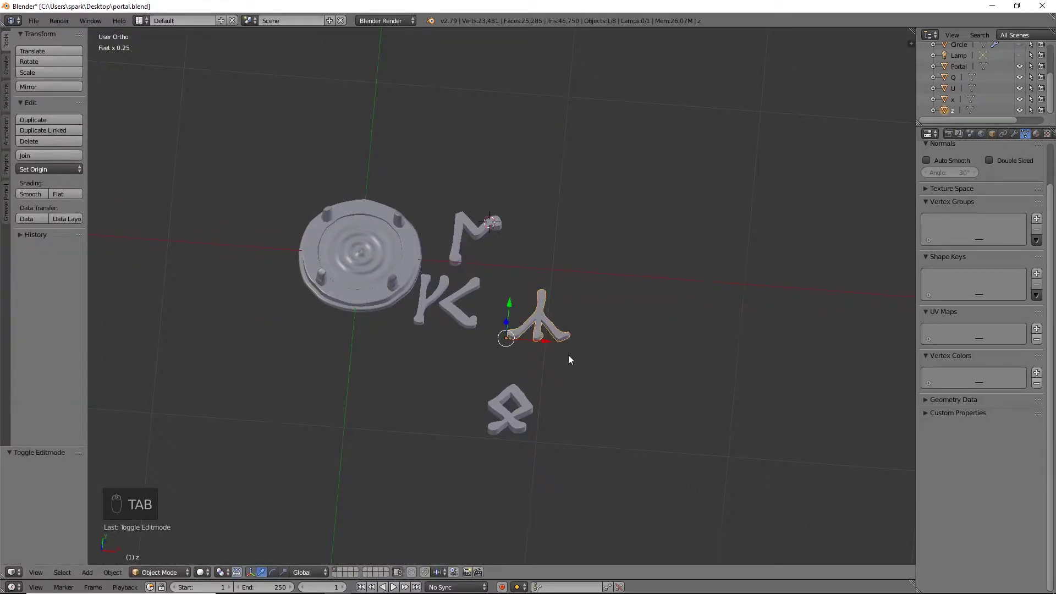
Step: Move the U rune beside the z rune and the Q rune to the far end of the row
{"action": "right_click", "coordinate": [531, 405]}
{"action": "key", "text": "g"}
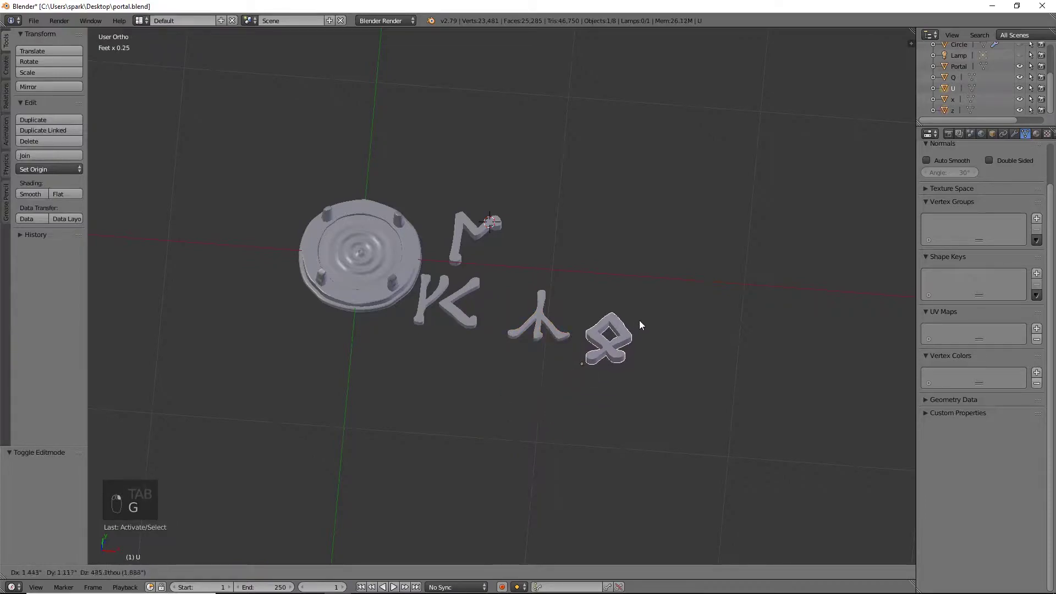
{"action": "left_click", "coordinate": [640, 306]}
{"action": "right_click", "coordinate": [470, 228]}
{"action": "key", "text": "g"}
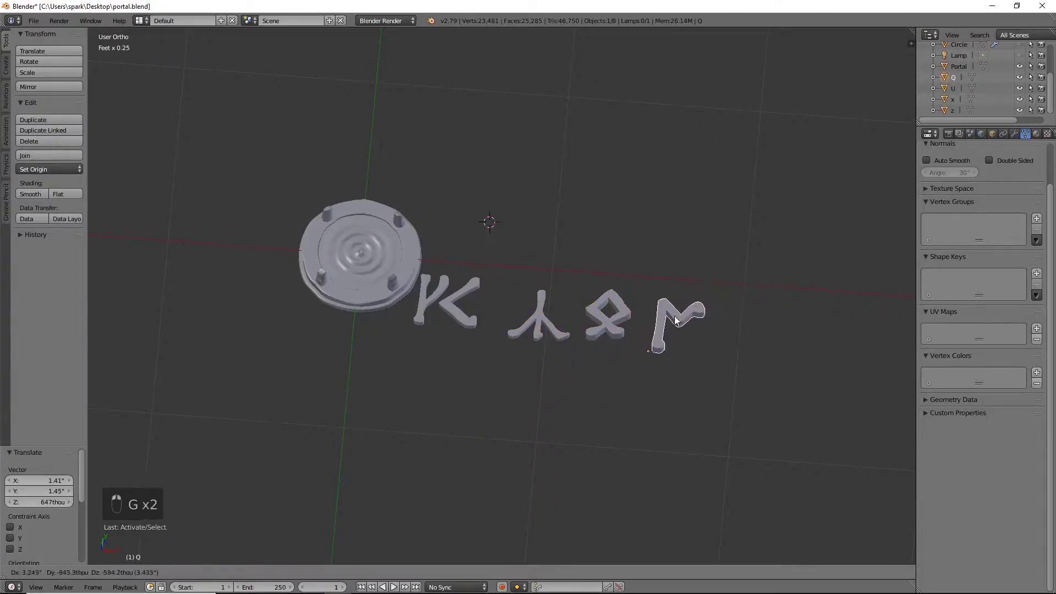
{"action": "left_click", "coordinate": [670, 313]}
Step: Select all four rune meshes in the top view and scale them down together to about 0.288
{"action": "right_click", "coordinate": [617, 331], "text": "shift"}
{"action": "right_click", "coordinate": [530, 325], "text": "shift"}
{"action": "right_click", "coordinate": [451, 315], "text": "shift"}
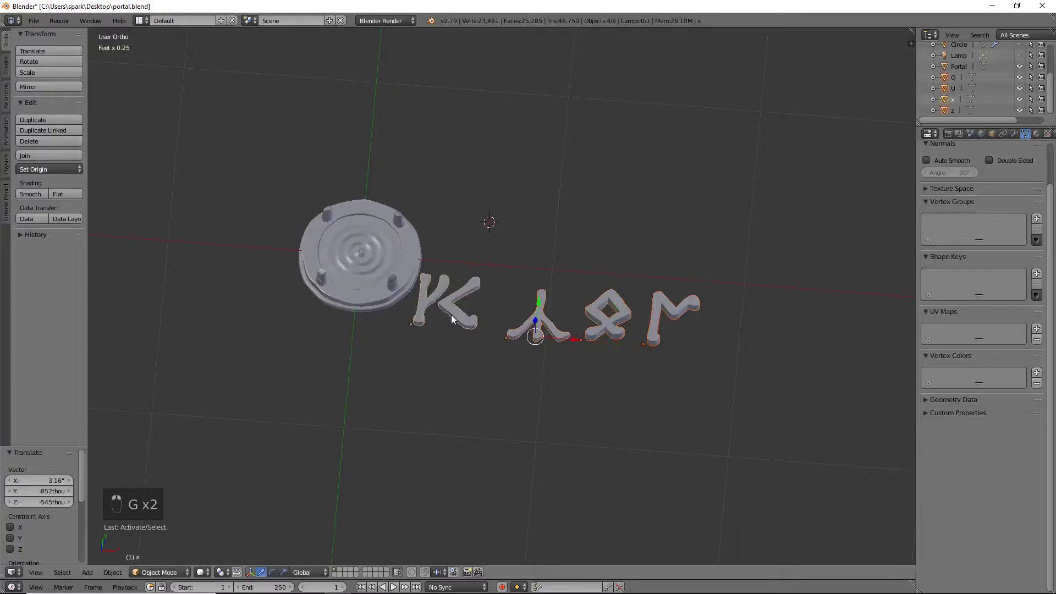
{"action": "key", "text": "KP_7"}
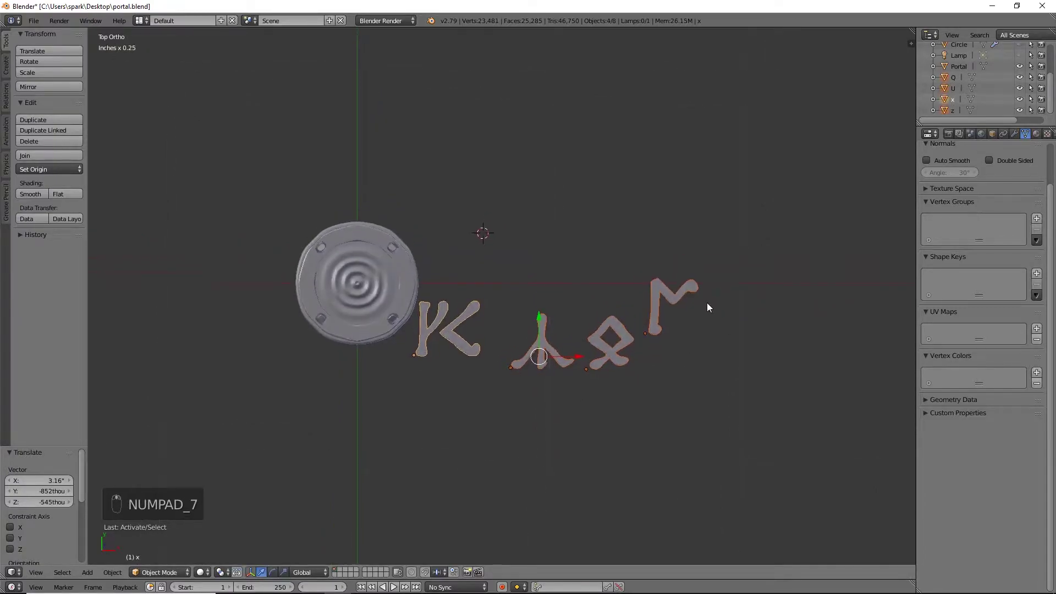
{"action": "scroll", "coordinate": [755, 394], "scroll_direction": "up", "scroll_amount": 5}
{"action": "scroll", "coordinate": [614, 306], "scroll_direction": "down", "scroll_amount": 2}
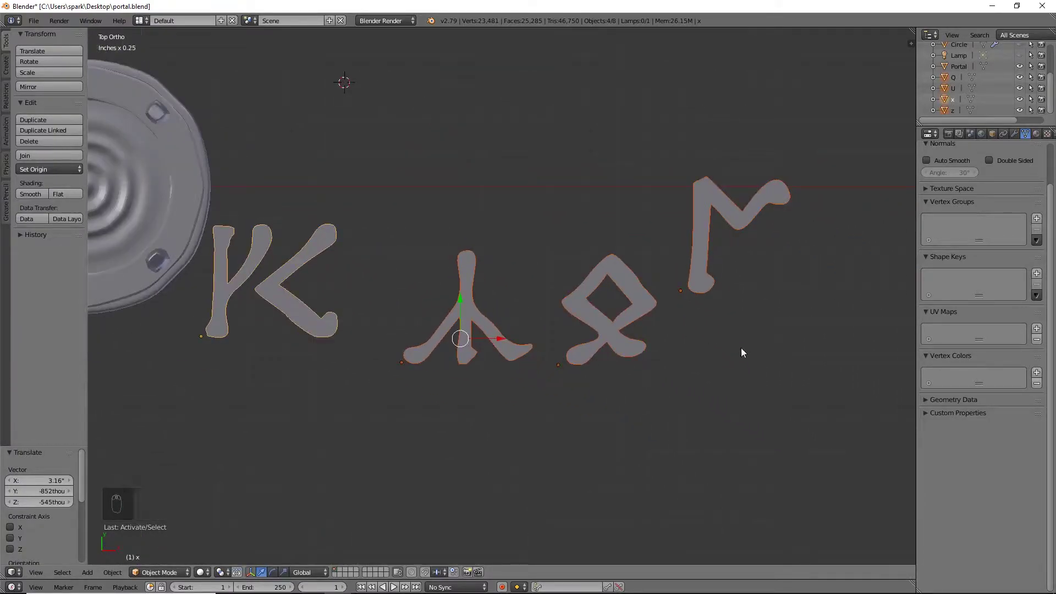
{"action": "key", "text": "s"}
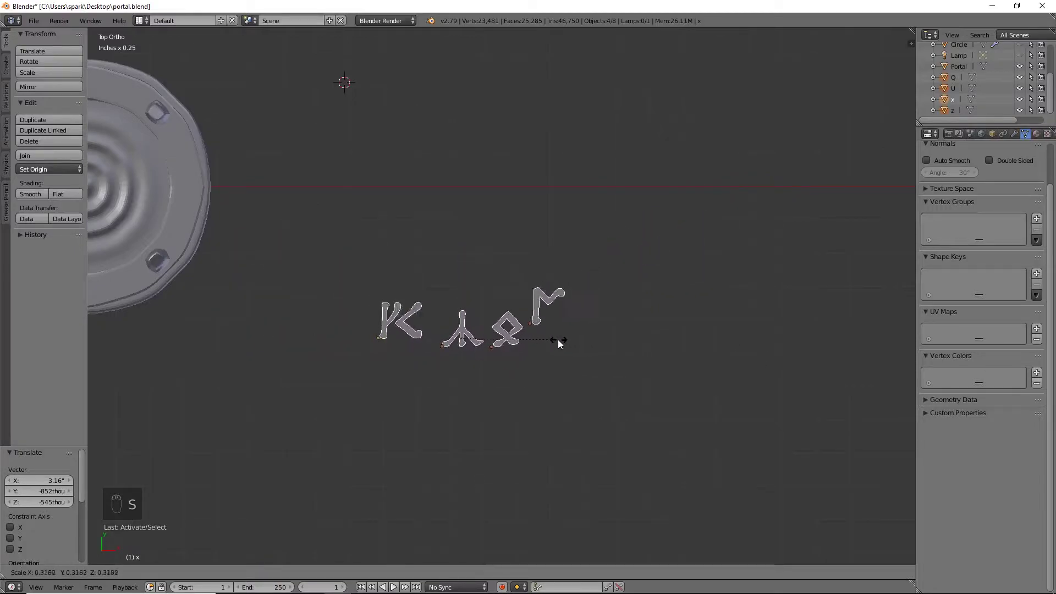
{"action": "left_click", "coordinate": [550, 339]}
Step: Move the four selected runes just in front of the portal base
{"action": "middle_click_drag", "start_coordinate": [579, 338], "coordinate": [882, 368], "text": "shift"}
{"action": "key", "text": "g"}
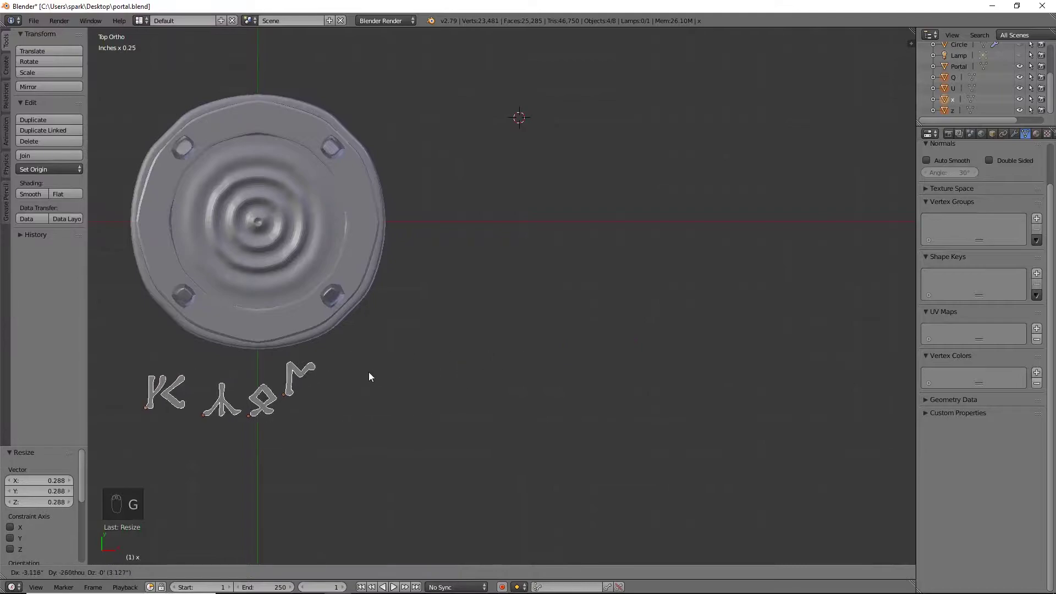
{"action": "left_click", "coordinate": [403, 357]}
{"action": "key", "text": "KP_Decimal"}
{"action": "scroll", "coordinate": [391, 356], "scroll_direction": "down", "scroll_amount": 7}
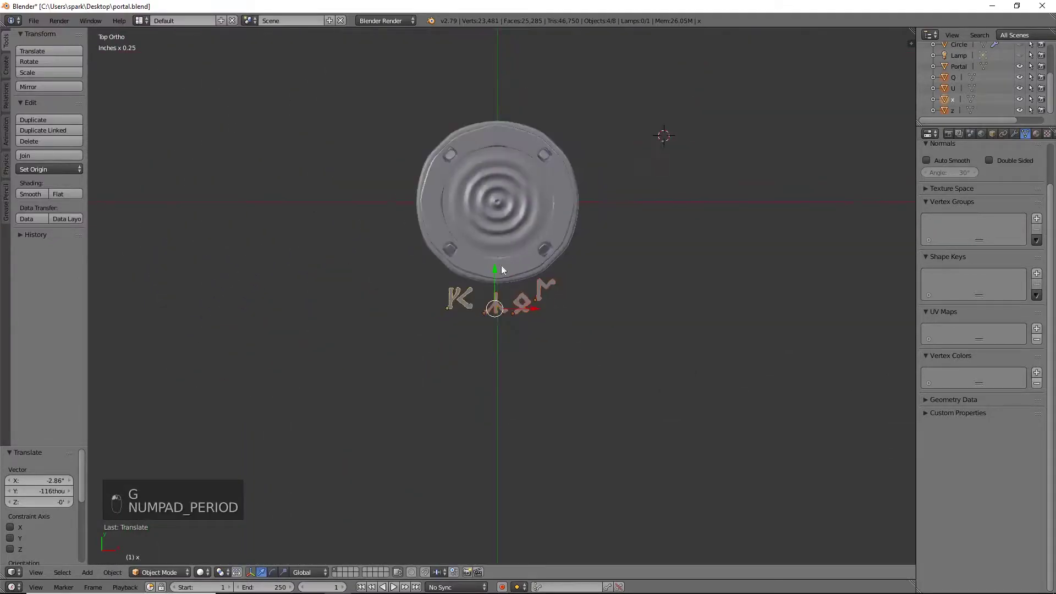
{"action": "middle_click_drag", "start_coordinate": [490, 253], "coordinate": [467, 352], "text": "shift"}
Step: Scale the four selected runes down again to about half their size
{"action": "middle_click_drag", "start_coordinate": [546, 350], "coordinate": [543, 275]}
{"action": "scroll", "coordinate": [542, 276], "scroll_direction": "up", "scroll_amount": 4}
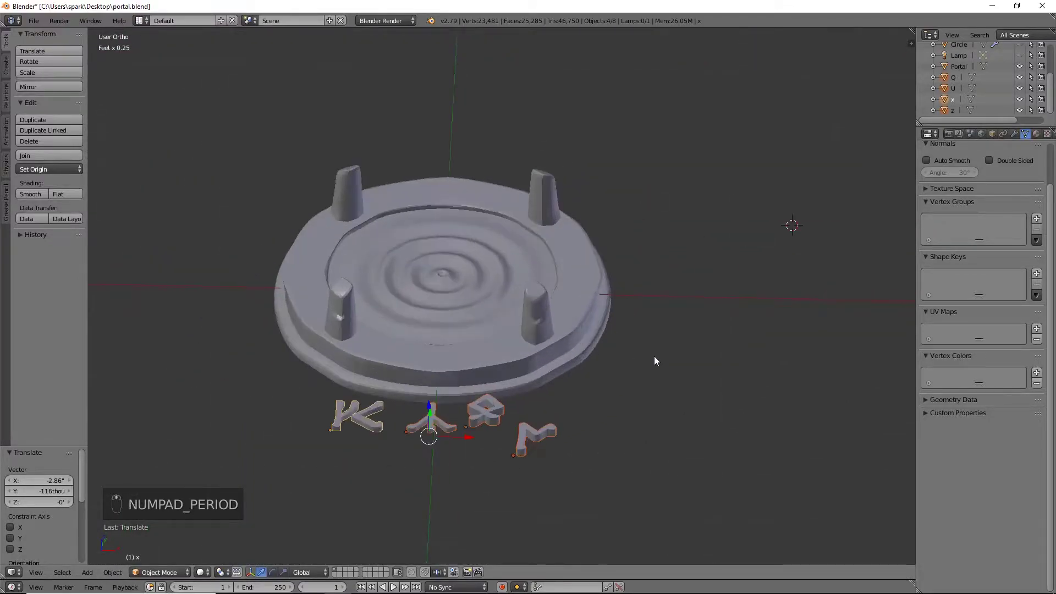
{"action": "middle_click_drag", "start_coordinate": [653, 367], "coordinate": [674, 294], "text": "shift"}
{"action": "key", "text": "s"}
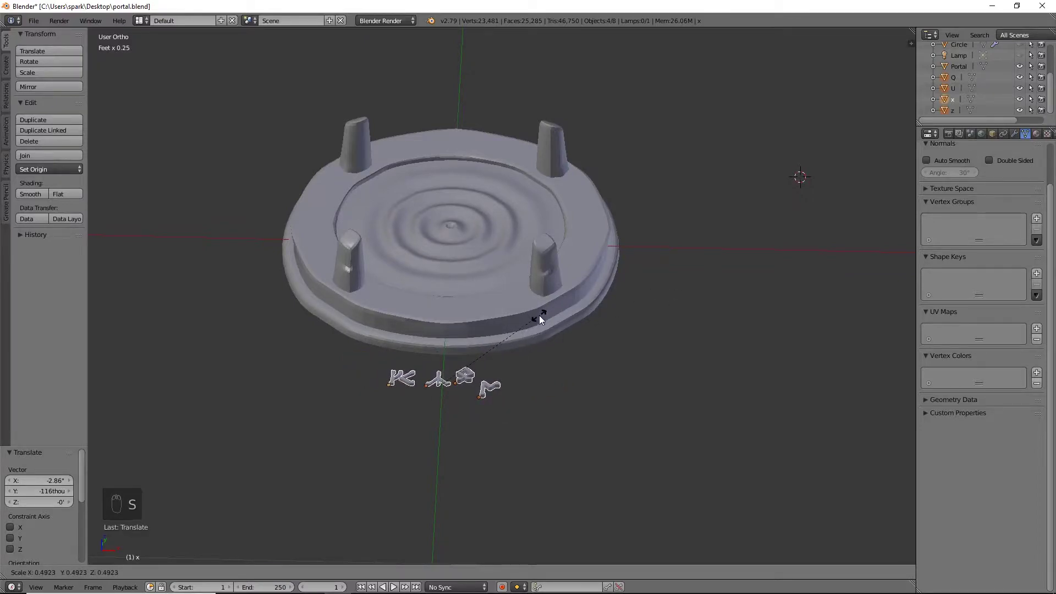
{"action": "left_click", "coordinate": [539, 315]}
Step: Stand the runes upright by rotating them -90° in the side view, and raise them above the base
{"action": "right_click", "coordinate": [473, 373]}
{"action": "key", "text": "KP_3"}
{"action": "key", "text": "g"}
{"action": "left_click", "coordinate": [629, 193]}
{"action": "key", "text": "r"}
{"action": "left_click", "coordinate": [629, 192]}
{"action": "right_click", "coordinate": [318, 273]}
{"action": "key", "text": "r"}
{"action": "key", "text": "r"}
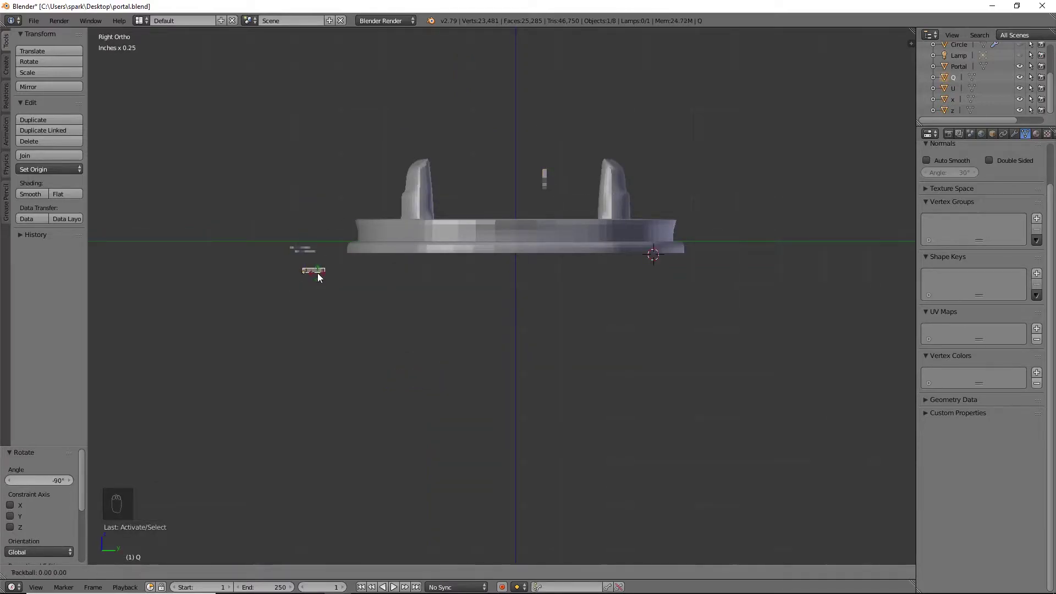
{"action": "left_click", "coordinate": [324, 255]}
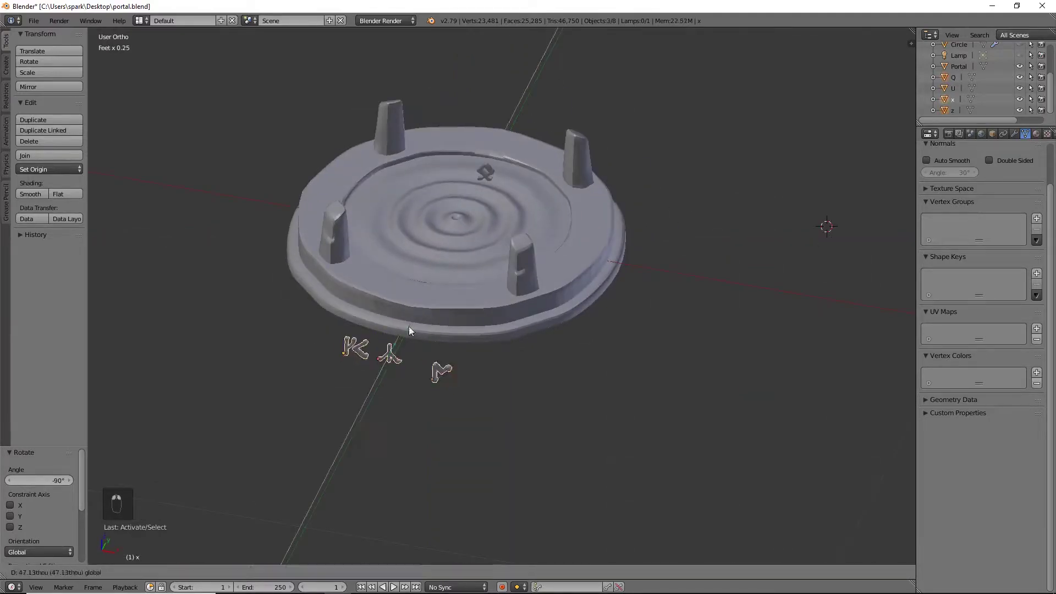
{"action": "key", "text": "KP_1"}
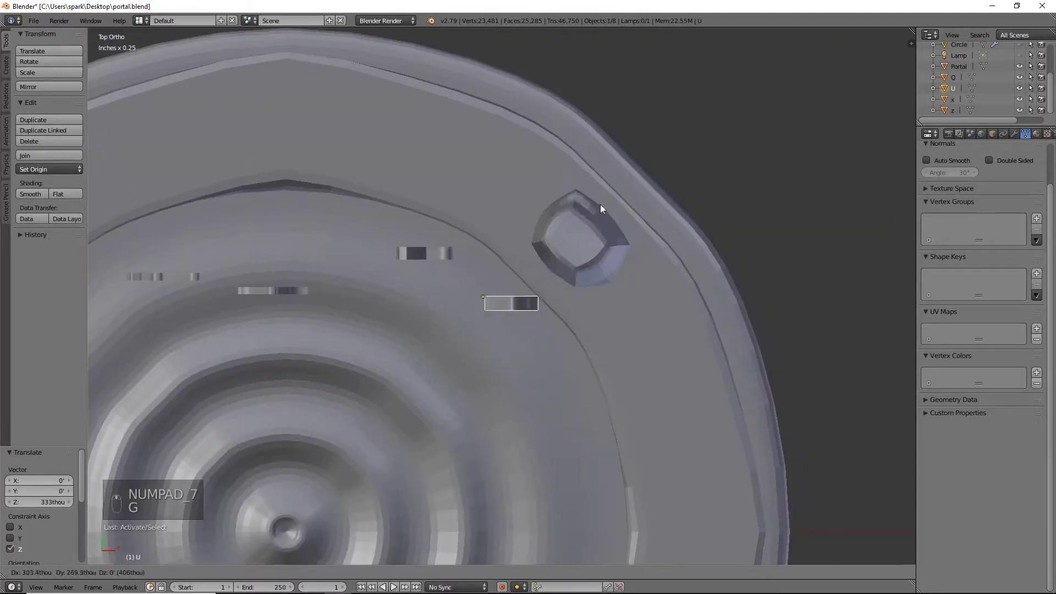
Step: Place the U and z runes against the inner faces of the two rear posts, rotating z to fit and scaling it to about 0.732
{"action": "key", "text": "g"}
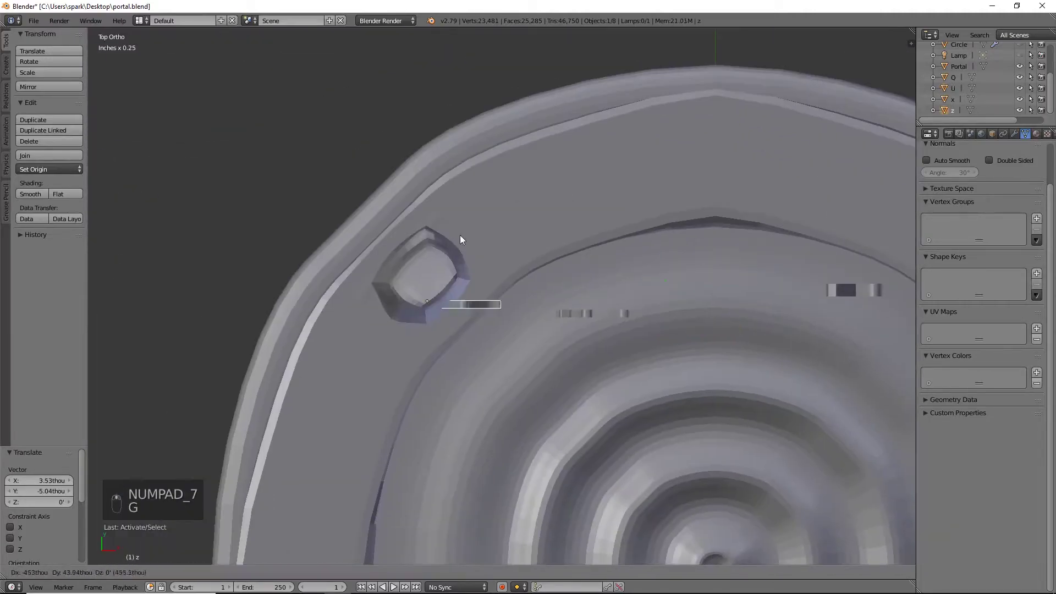
{"action": "key", "text": "s"}
{"action": "key", "text": "g"}
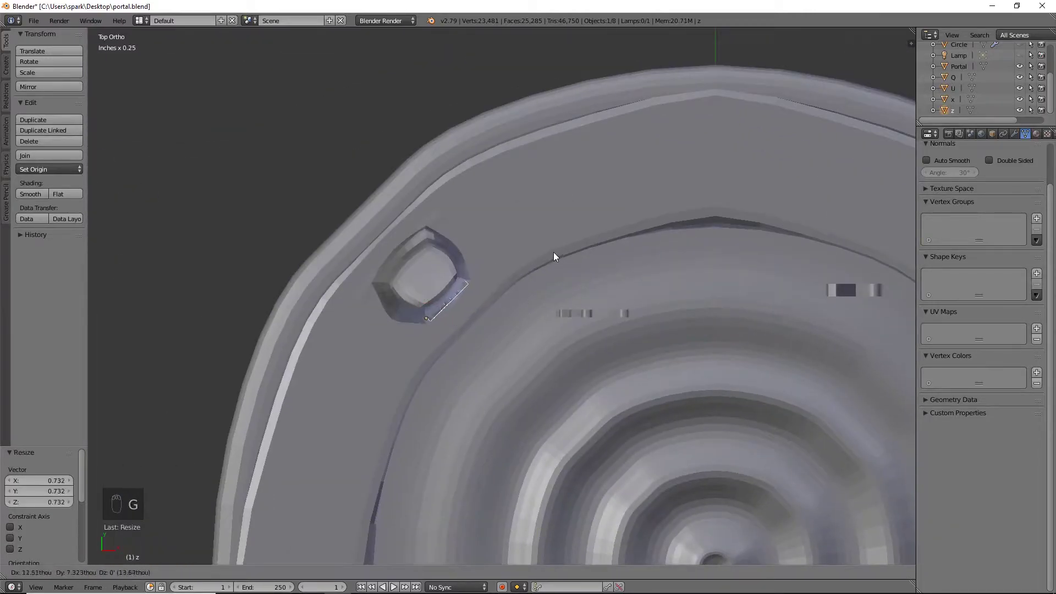
{"action": "key", "text": "s"}
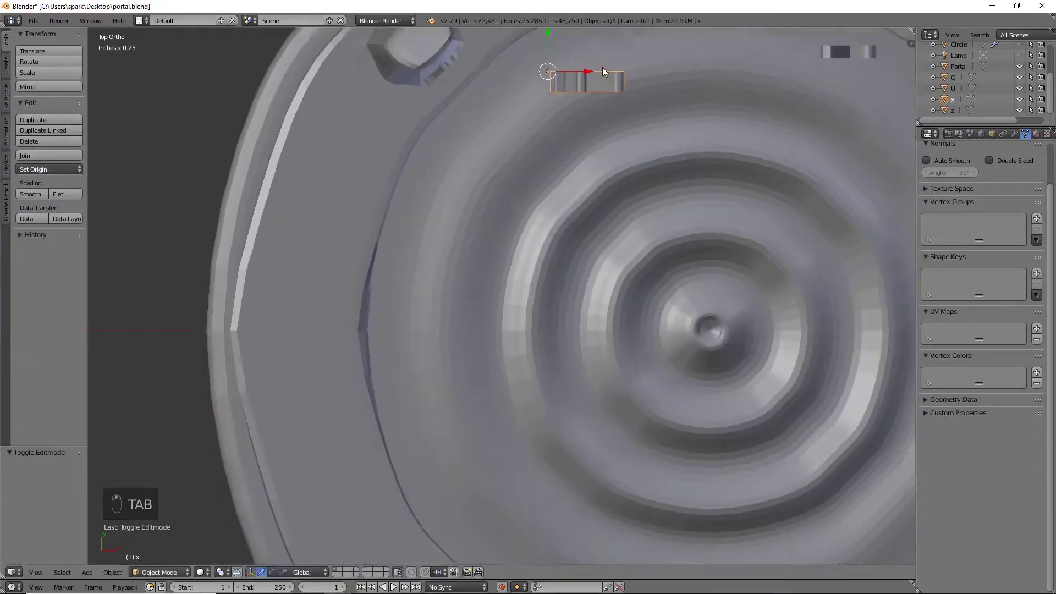
Step: Move, rotate and fit the x rune against the inner face of the front-left post
{"action": "key", "text": "g"}
{"action": "key", "text": "r"}
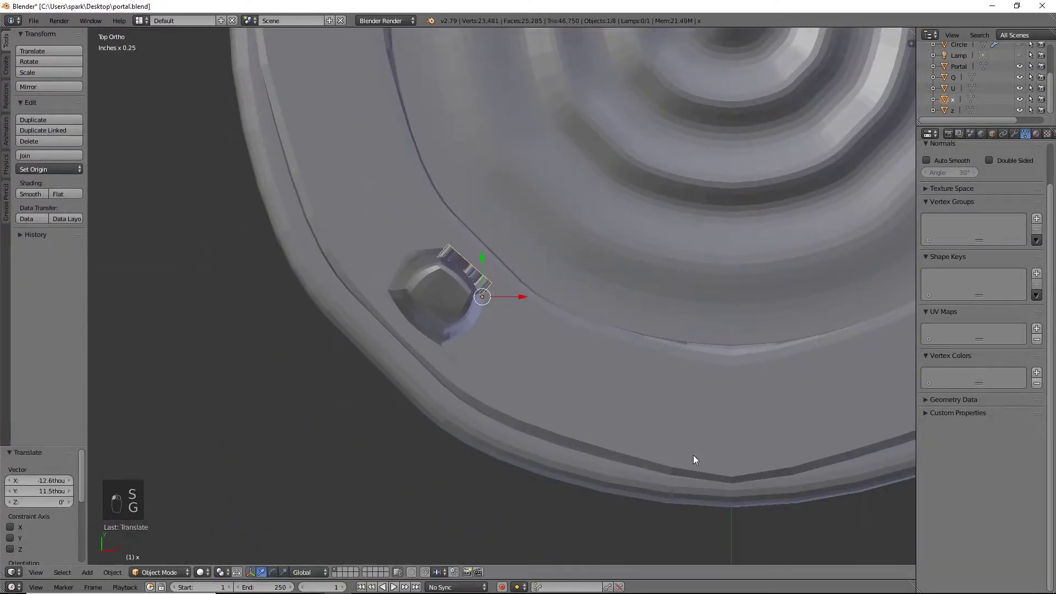
{"action": "middle_click_drag", "start_coordinate": [692, 454], "coordinate": [591, 299]}
Step: Fit the Q rune to the remaining front post, adjusting its height and rotation and scaling it to about 0.939
{"action": "key", "text": "KP_3"}
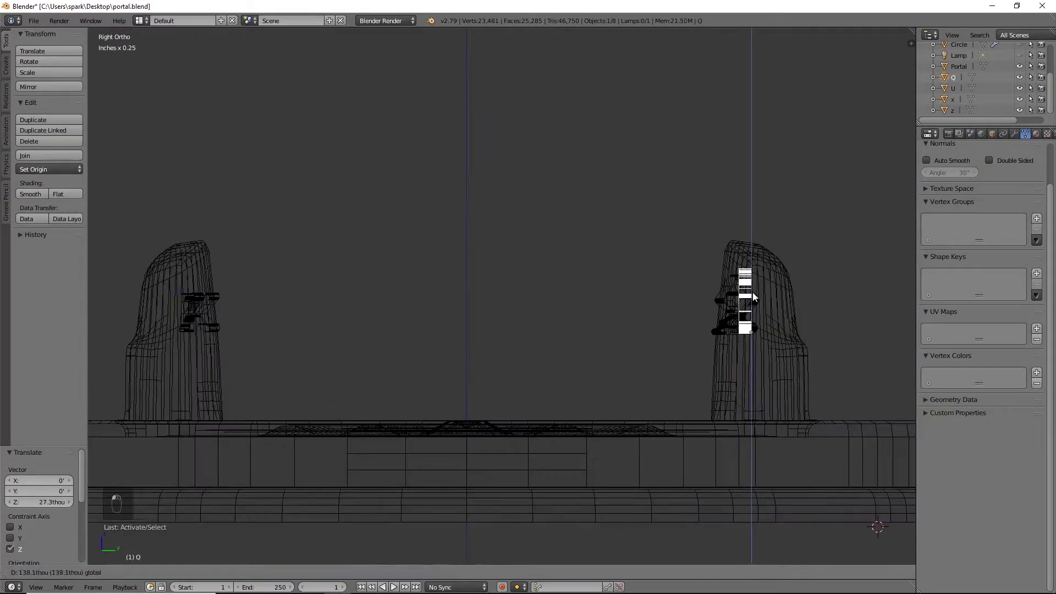
{"action": "key", "text": "Tab"}
{"action": "key", "text": "r"}
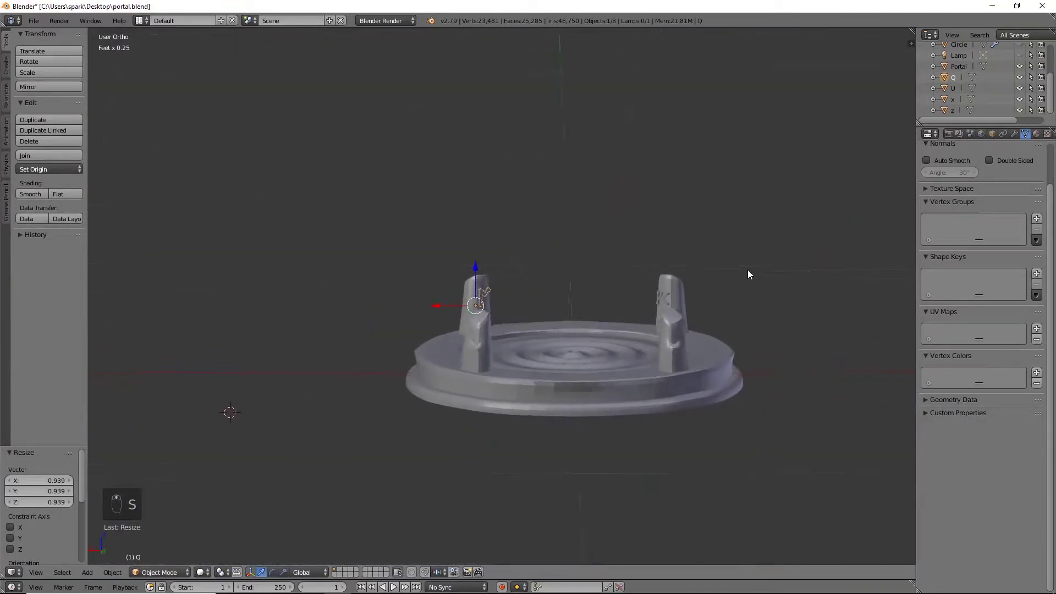
{"action": "key", "text": "s"}
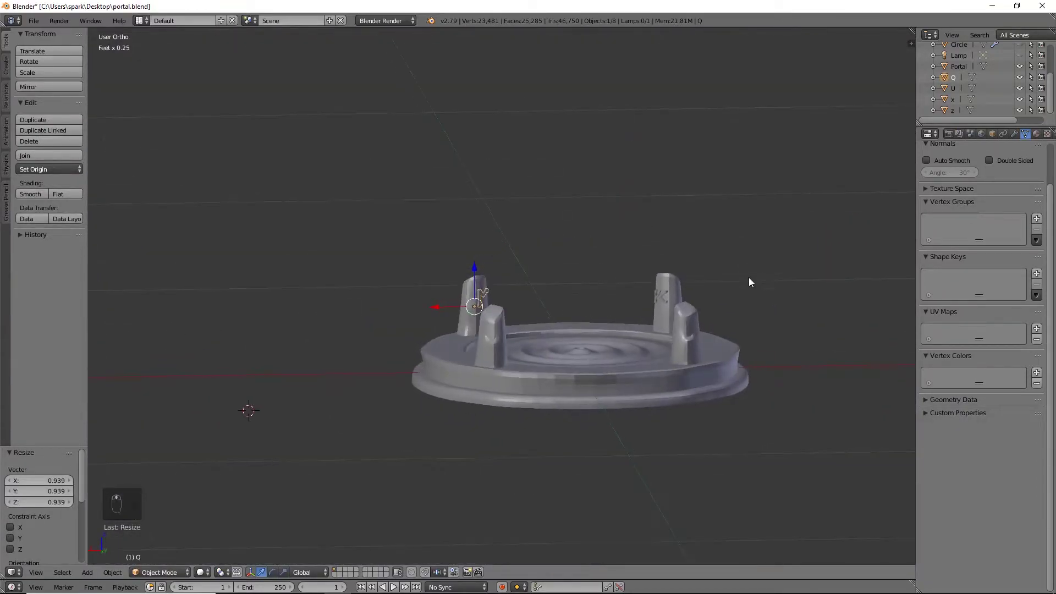
Step: Examine in wireframe how the runes intersect the posts, and inspect the portal mesh
{"action": "key", "text": "KP_3"}
{"action": "middle_click_drag", "start_coordinate": [702, 266], "coordinate": [666, 292], "text": "shift"}
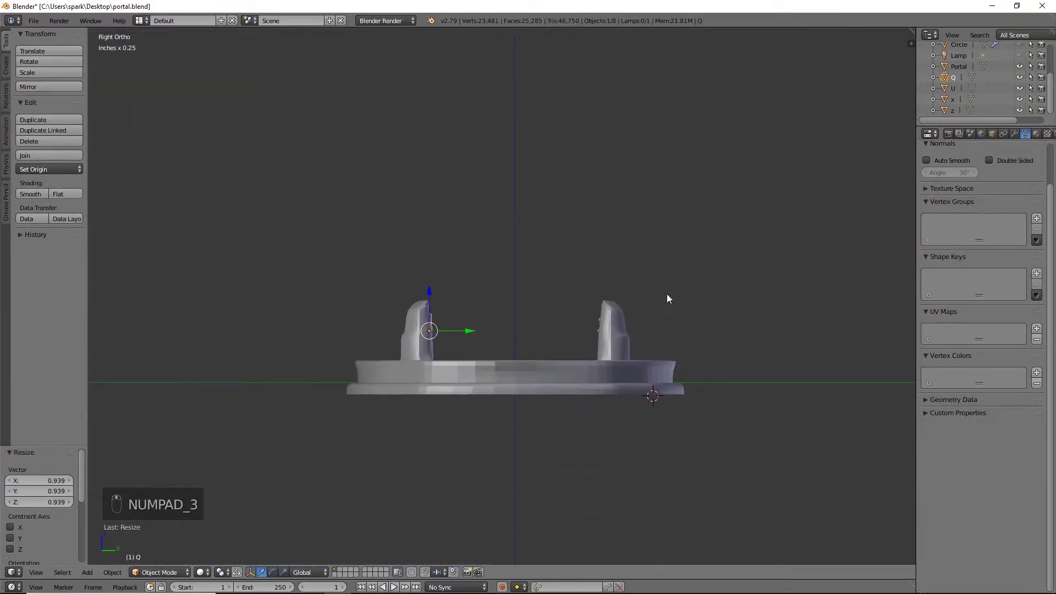
{"action": "scroll", "coordinate": [693, 355], "scroll_direction": "up", "scroll_amount": 6}
{"action": "key", "text": "z"}
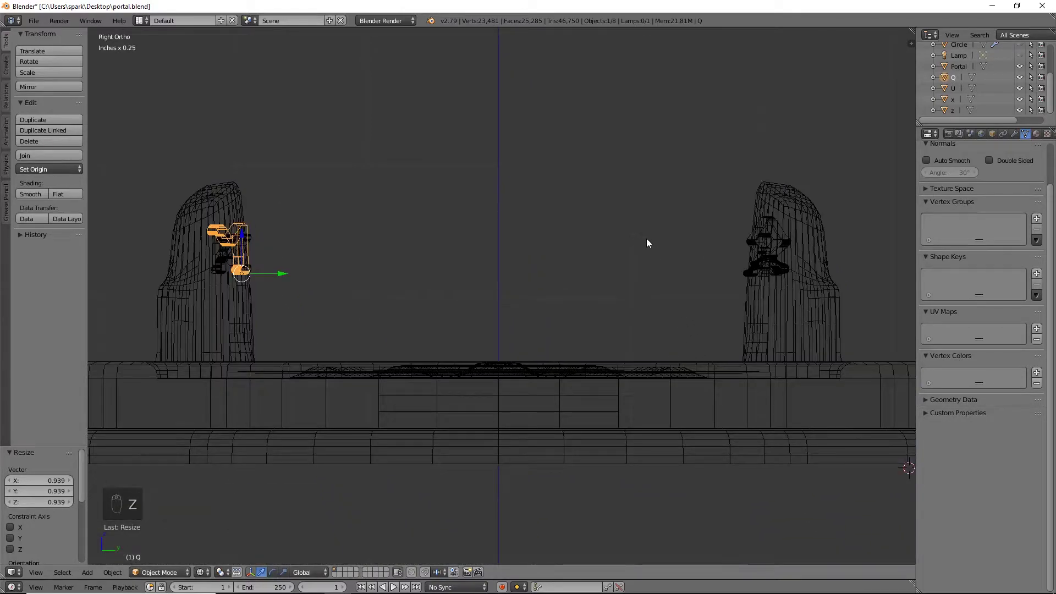
{"action": "scroll", "coordinate": [605, 242], "scroll_direction": "down", "scroll_amount": 4}
{"action": "middle_click_drag", "start_coordinate": [556, 247], "coordinate": [565, 338]}
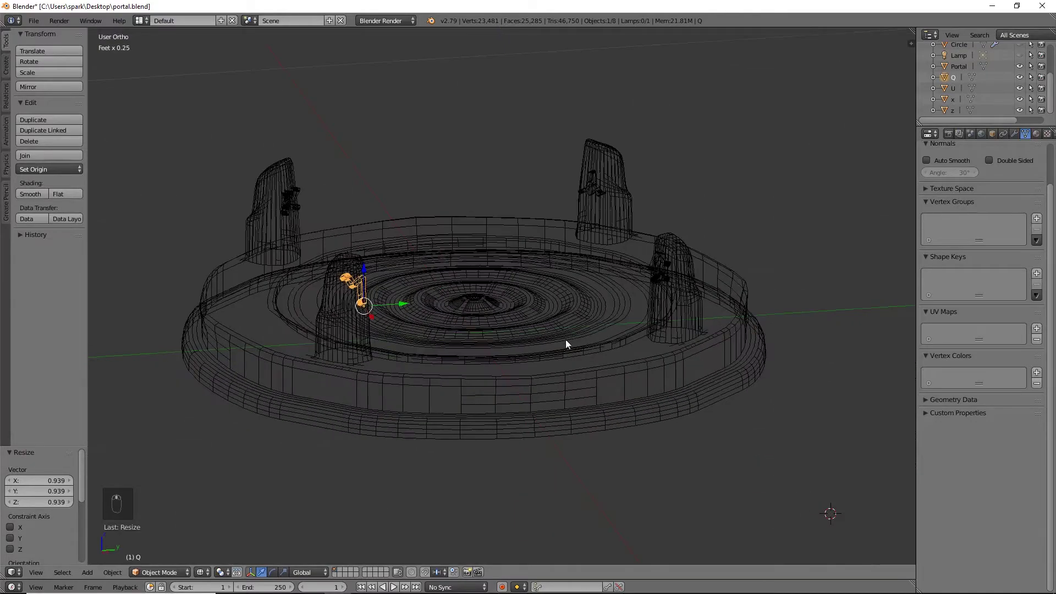
{"action": "right_click", "coordinate": [566, 339]}
{"action": "key", "text": "Tab"}
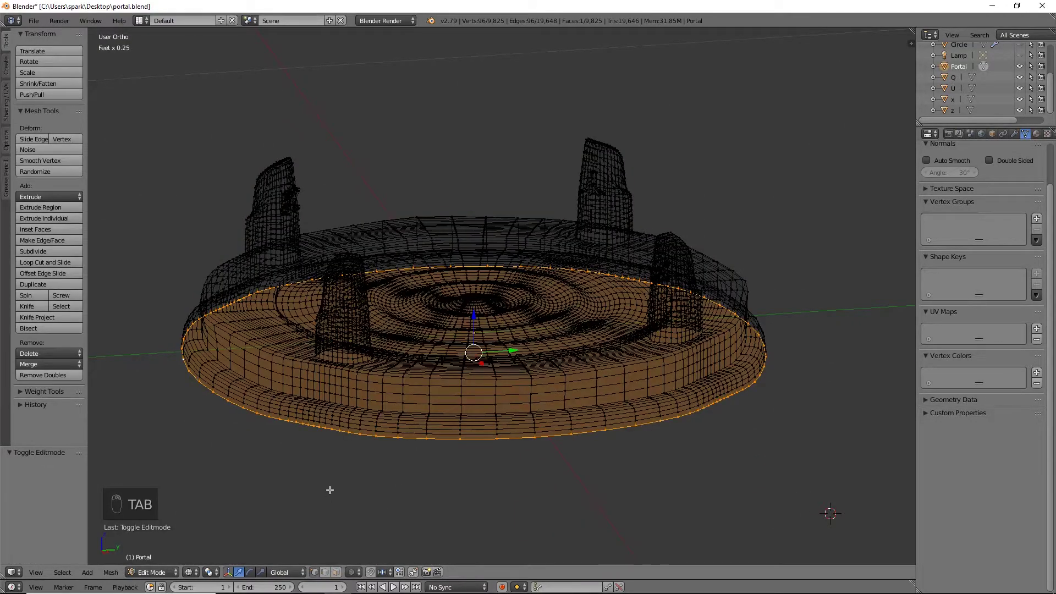
{"action": "key", "text": "Tab"}
{"action": "key", "text": "z"}
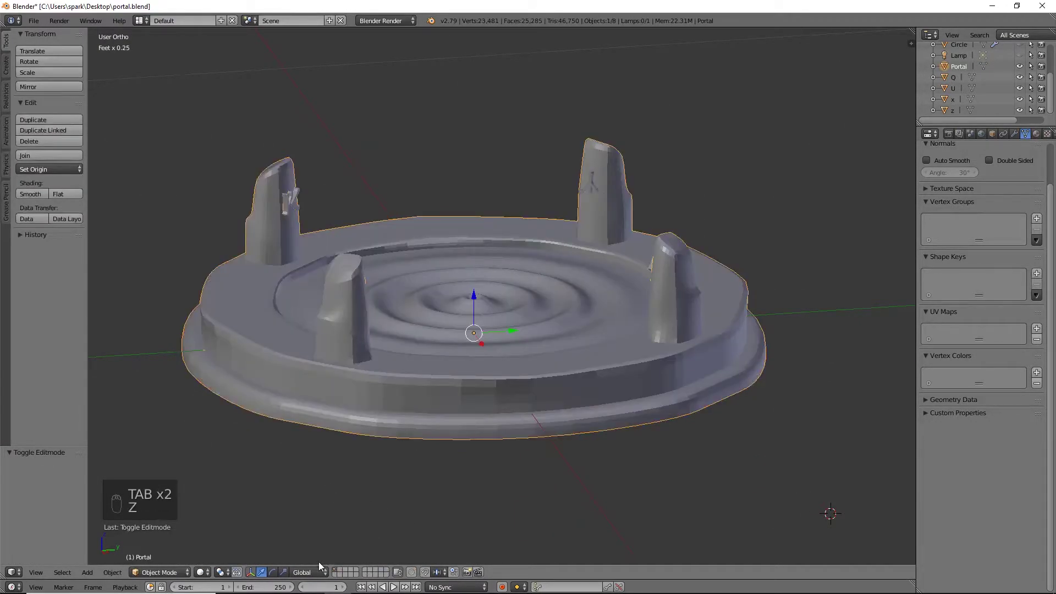
Step: Select the portal and all runes and apply their rotation and scale
{"action": "key", "text": "a"}
{"action": "key", "text": "a"}
{"action": "key", "text": "a"}
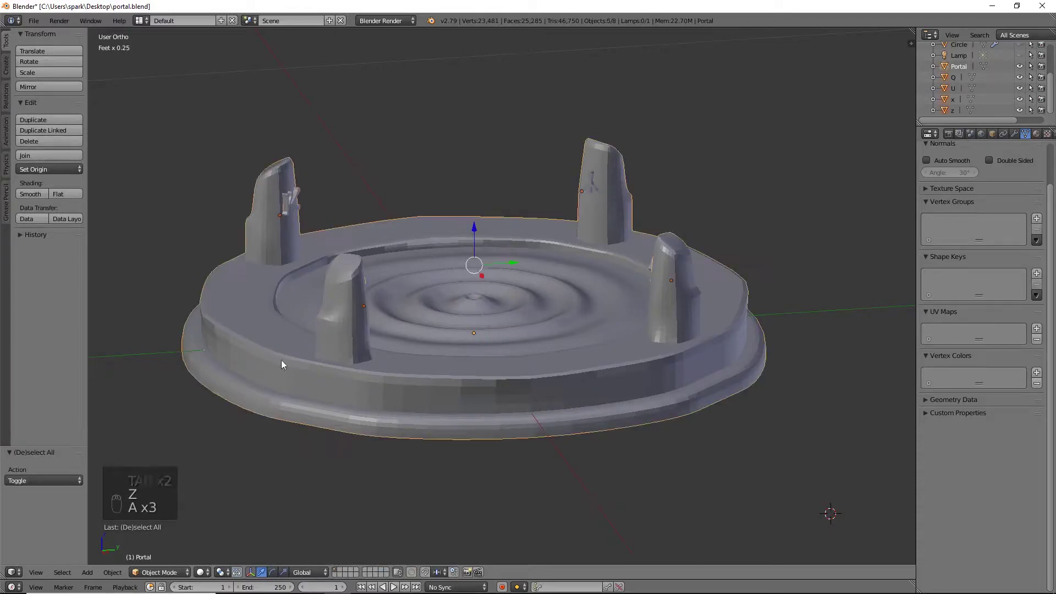
{"action": "left_click", "coordinate": [112, 572]}
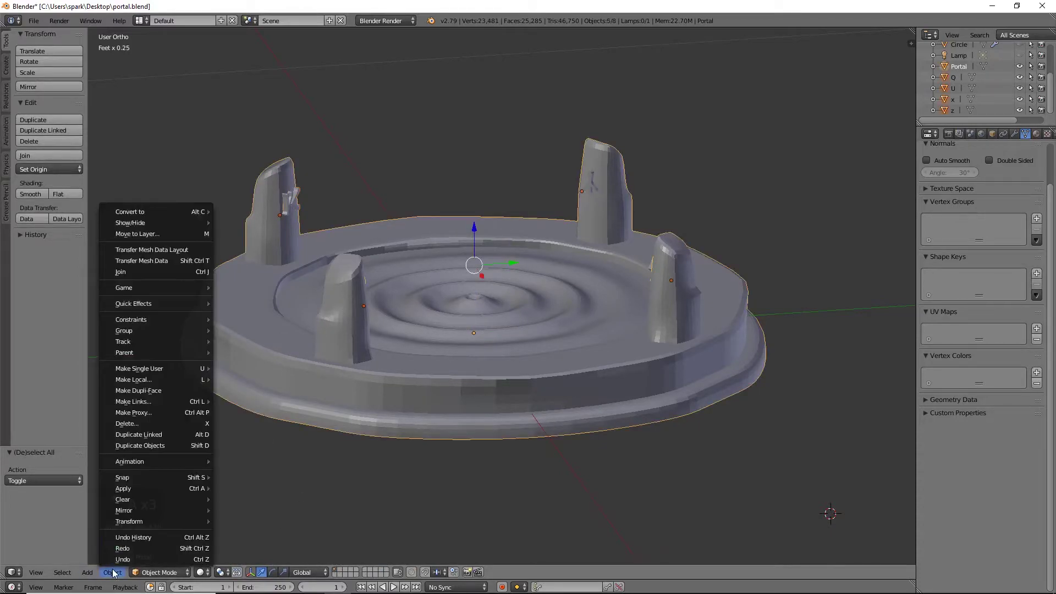
{"action": "mouse_move", "coordinate": [146, 488]}
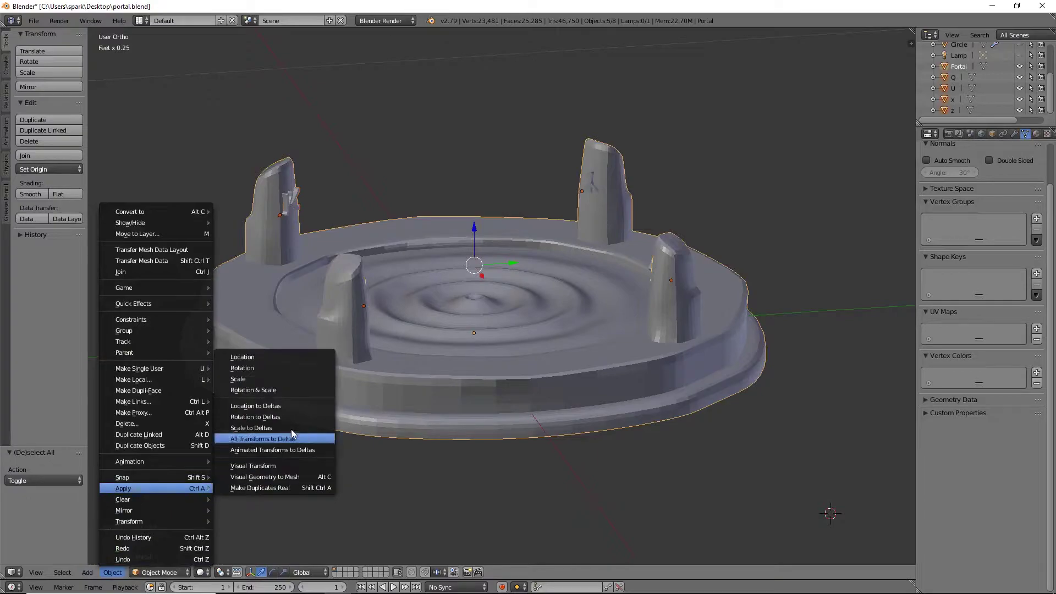
{"action": "left_click", "coordinate": [298, 389]}
Step: Add a Boolean modifier to the portal and set its operation to Difference
{"action": "right_click", "coordinate": [498, 386]}
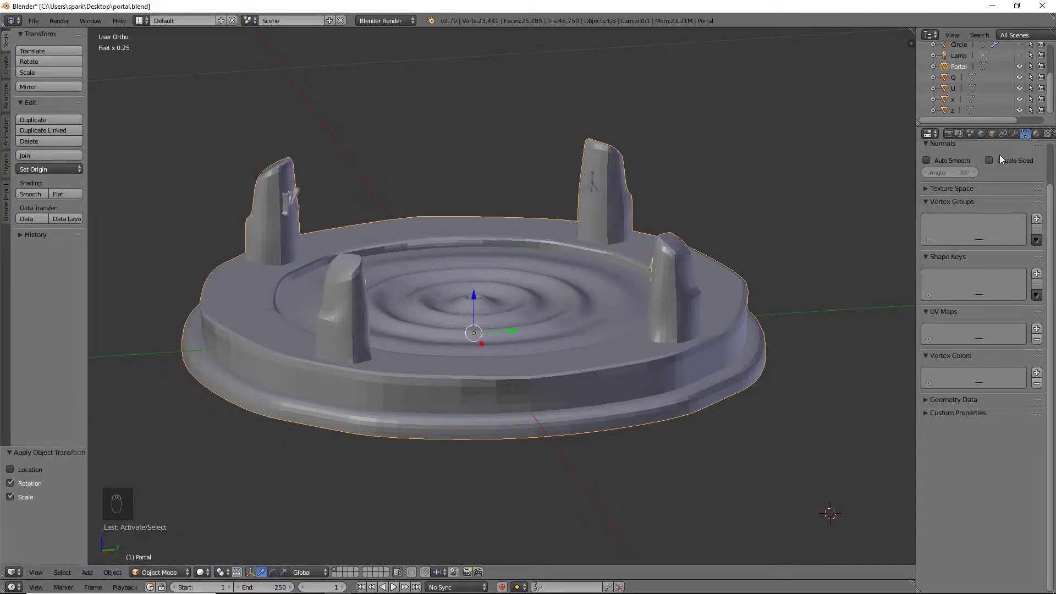
{"action": "left_click", "coordinate": [1013, 134]}
{"action": "left_click", "coordinate": [959, 171]}
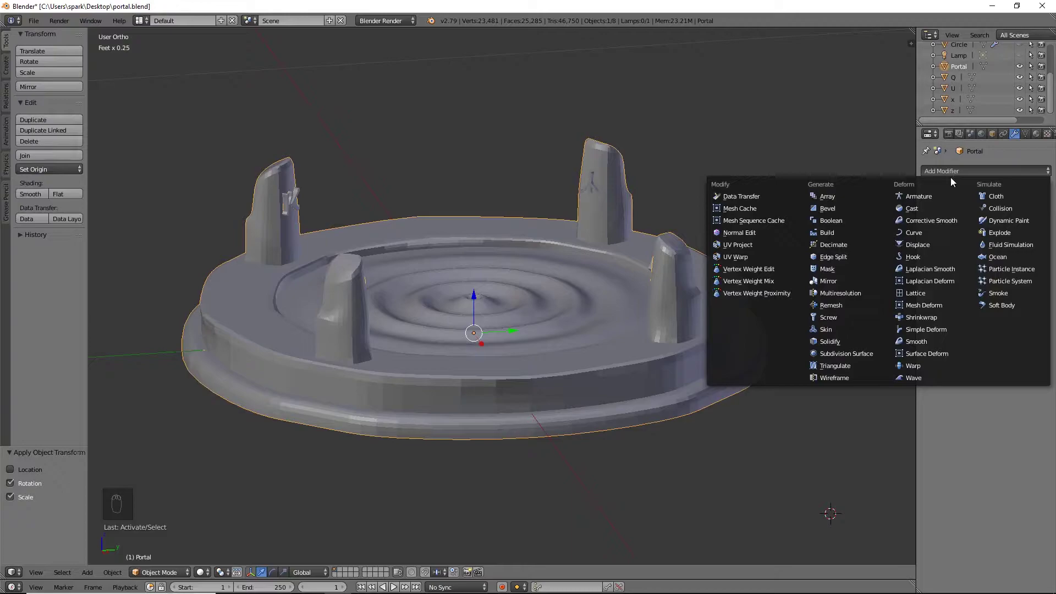
{"action": "left_click", "coordinate": [829, 220]}
{"action": "left_click", "coordinate": [948, 230]}
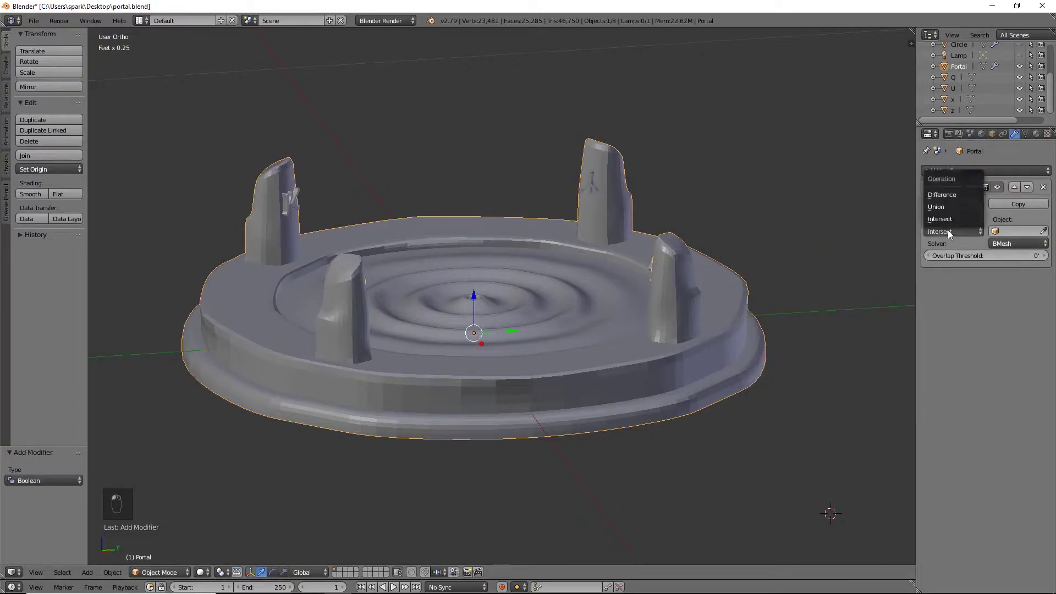
{"action": "left_click", "coordinate": [953, 194]}
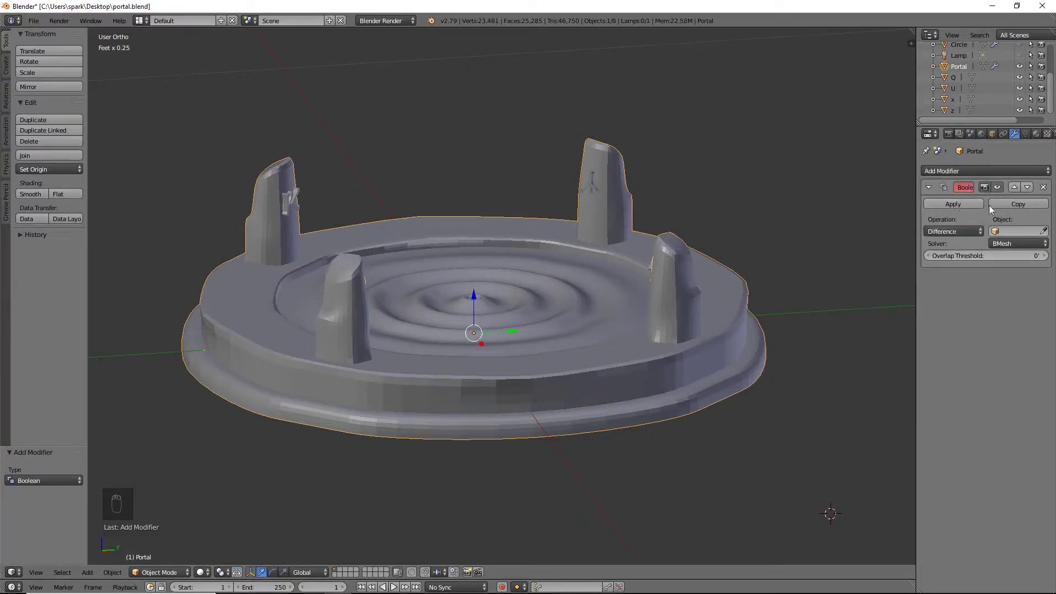
Step: Copy the Difference Boolean for the other runes and remove the surplus copy, leaving four modifiers
{"action": "left_click", "coordinate": [1017, 203]}
{"action": "left_click", "coordinate": [1017, 203]}
{"action": "left_click", "coordinate": [1017, 204]}
{"action": "left_click", "coordinate": [1017, 203]}
{"action": "scroll", "coordinate": [1028, 327], "scroll_direction": "down", "scroll_amount": 2}
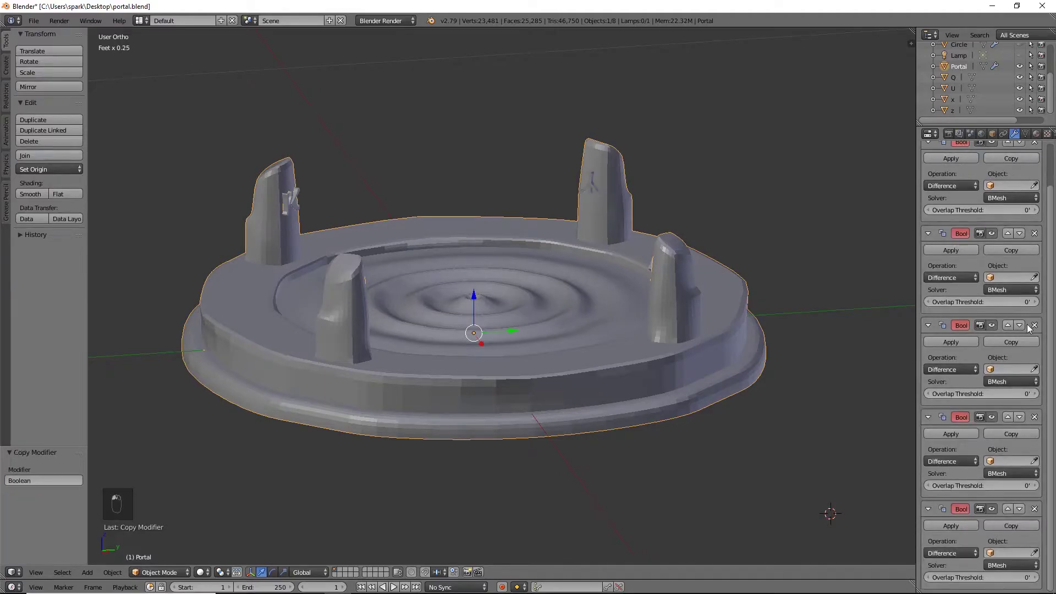
{"action": "left_click", "coordinate": [1034, 325]}
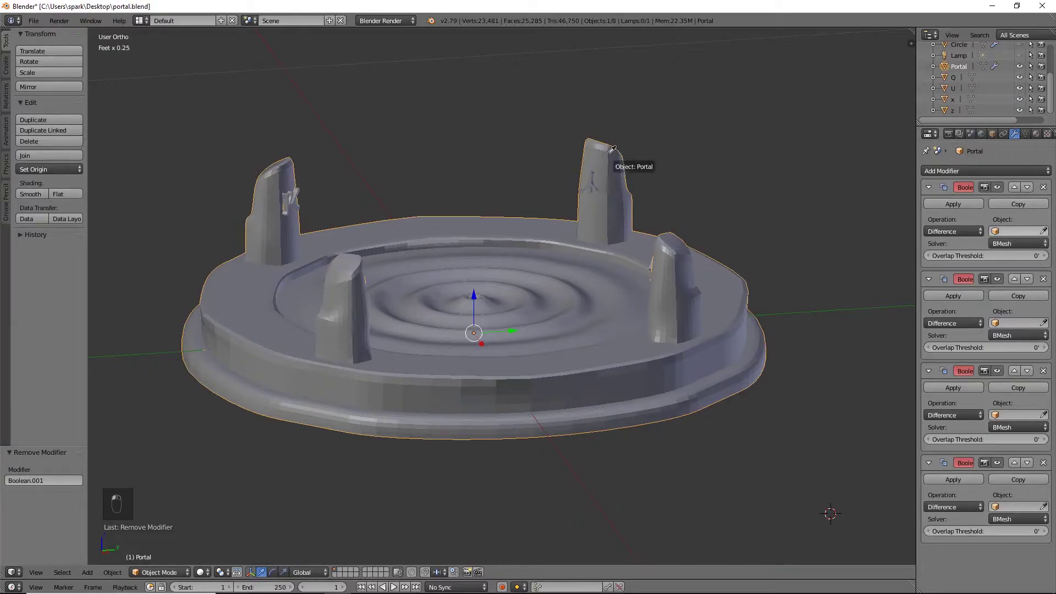
Step: Assign the runes z, x, Q and U as the four Boolean objects, hide the rune meshes and inspect the carved posts
{"action": "left_click", "coordinate": [605, 177]}
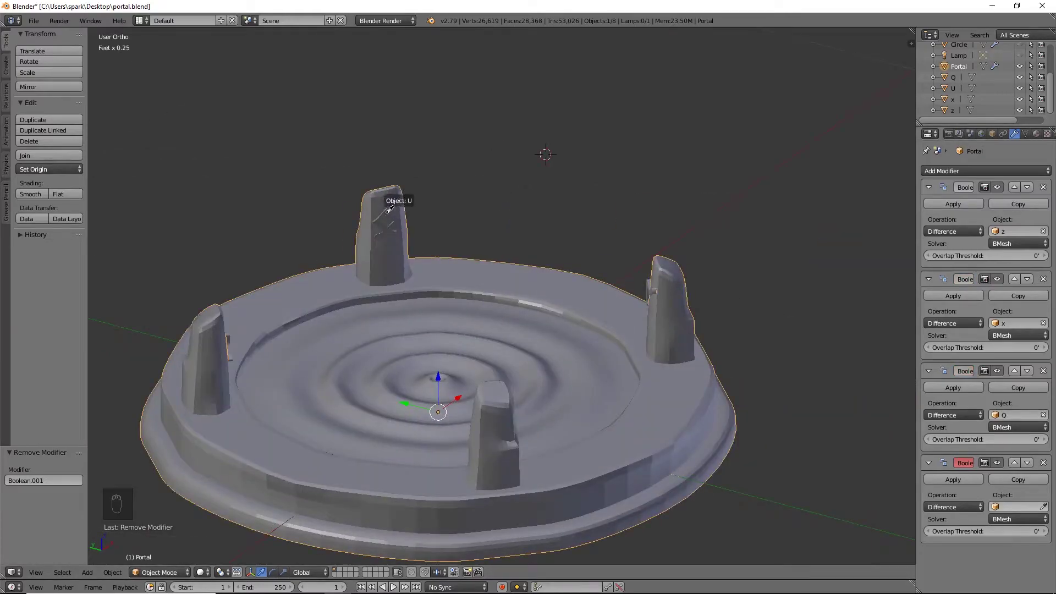
{"action": "left_click", "coordinate": [389, 208]}
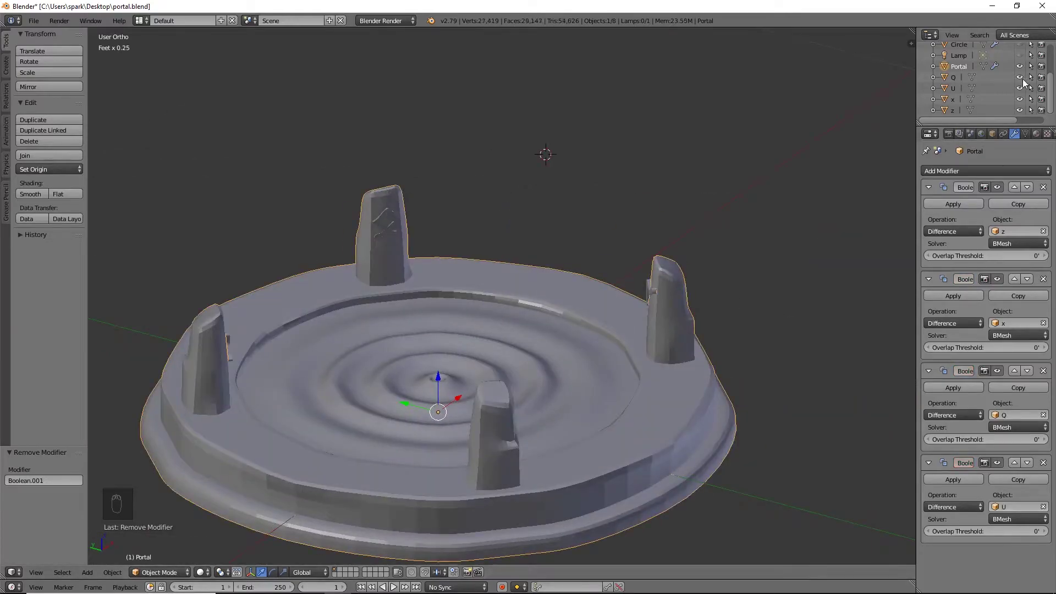
{"action": "scroll", "coordinate": [407, 247], "scroll_direction": "up", "scroll_amount": 5}
{"action": "middle_click_drag", "start_coordinate": [410, 243], "coordinate": [160, 219]}
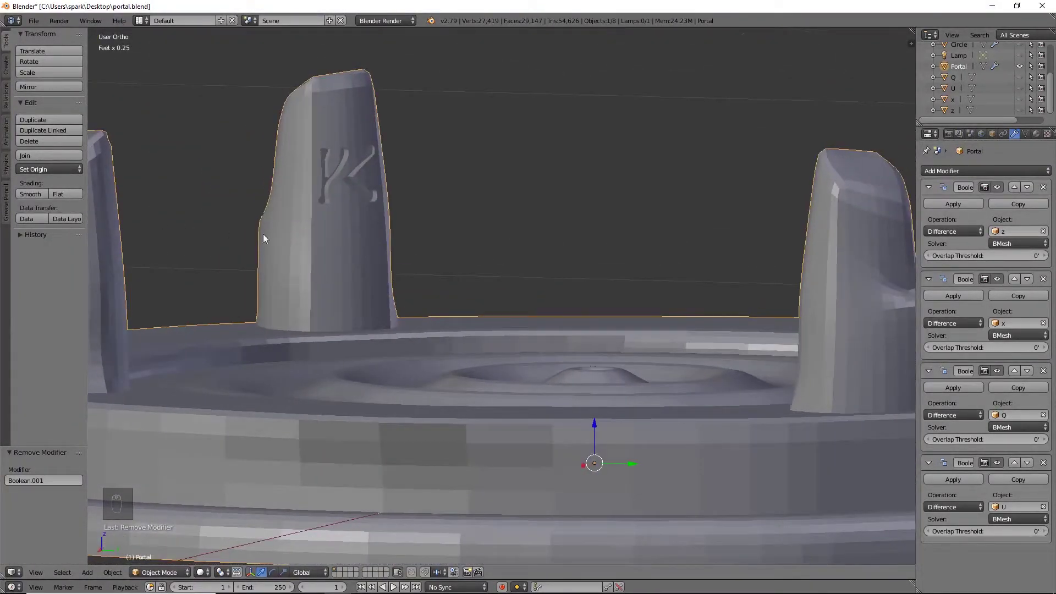
Step: Apply all four Boolean modifiers to the portal, making the rune carvings permanent
{"action": "left_click", "coordinate": [967, 205]}
{"action": "left_click", "coordinate": [967, 204]}
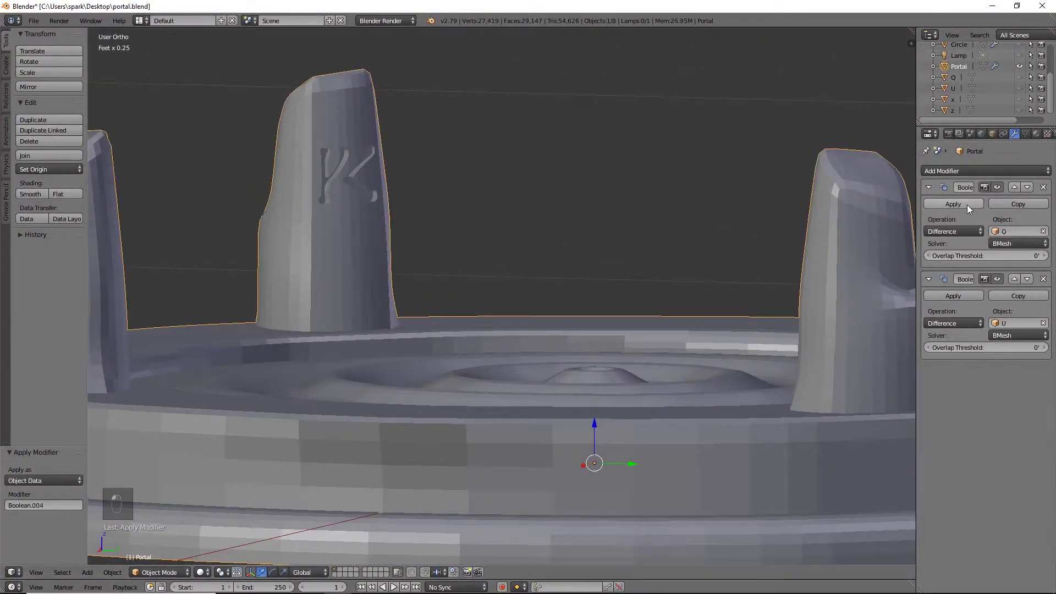
{"action": "left_click", "coordinate": [967, 205]}
{"action": "left_click", "coordinate": [967, 205]}
{"action": "middle_click_drag", "start_coordinate": [604, 275], "coordinate": [679, 310]}
{"action": "scroll", "coordinate": [742, 293], "scroll_direction": "down", "scroll_amount": 5}
{"action": "left_click", "coordinate": [678, 306]}
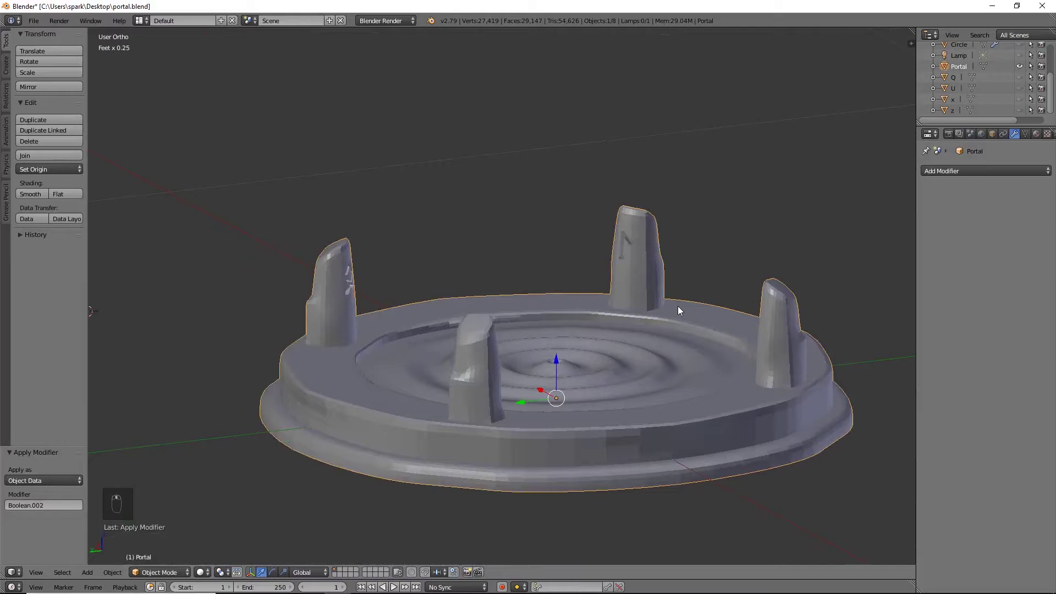
Step: Save the file and reset the 3D cursor to the world origin
{"action": "key", "text": "ctrl+s"}
{"action": "middle_click_drag", "start_coordinate": [793, 291], "coordinate": [773, 300]}
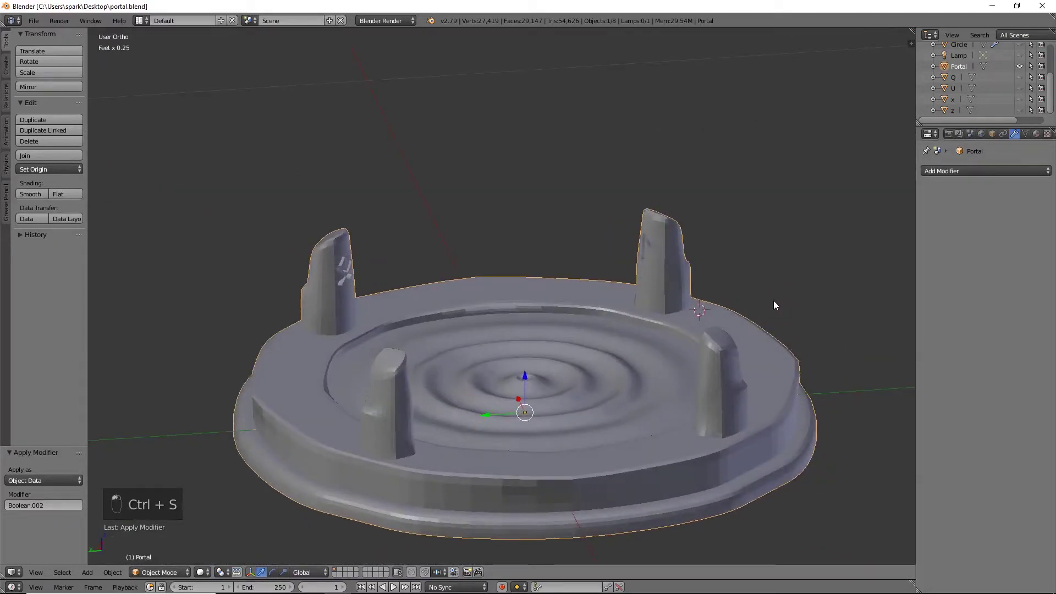
{"action": "key", "text": "shift+c"}
{"action": "middle_click_drag", "start_coordinate": [700, 309], "coordinate": [369, 335]}
Step: Show the portal's transform properties and switch the scene's unit preset to Centimeters
{"action": "key", "text": "n"}
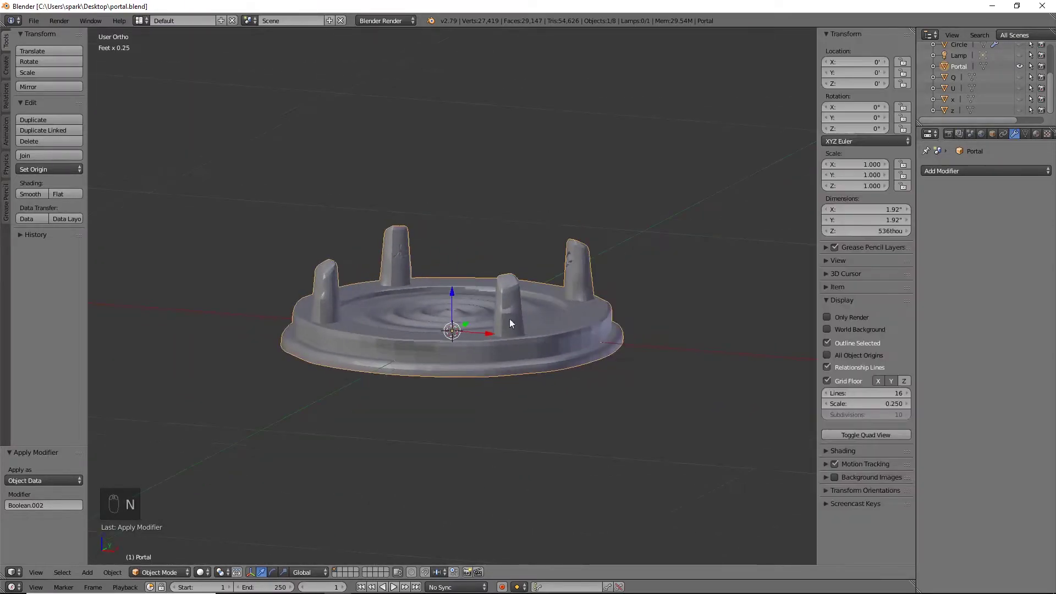
{"action": "left_click", "coordinate": [969, 134]}
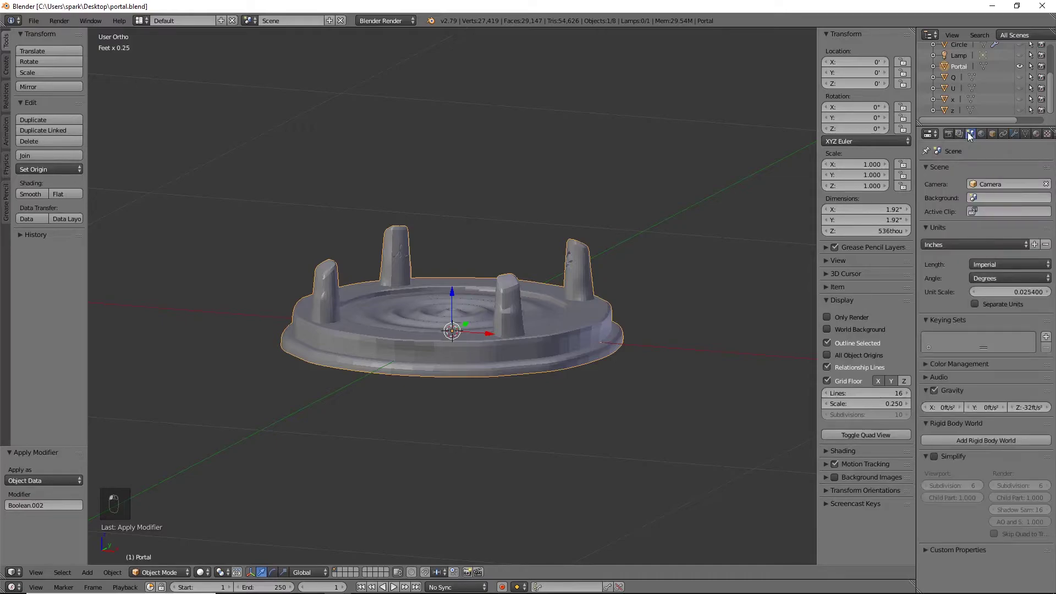
{"action": "left_click", "coordinate": [945, 247]}
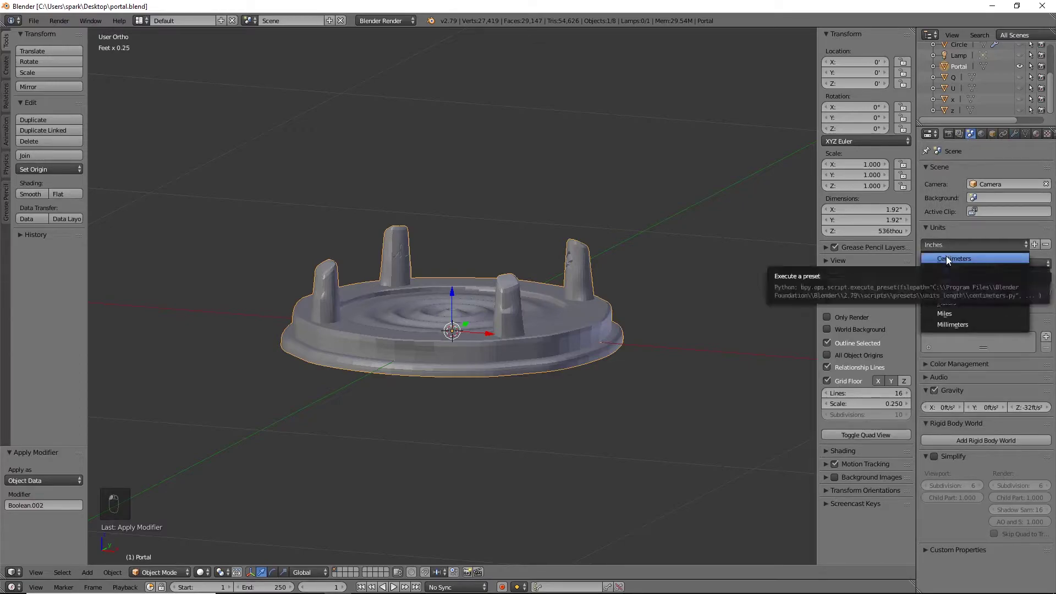
{"action": "left_click", "coordinate": [945, 258]}
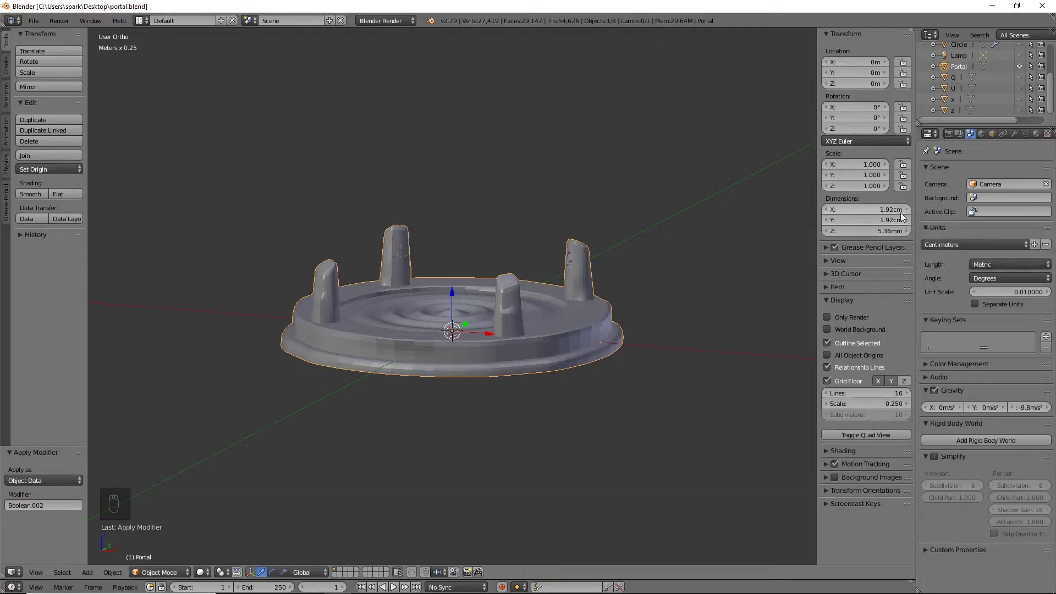
Step: Set the portal's X and Y dimensions to 5.08 cm each
{"action": "left_click", "coordinate": [883, 210]}
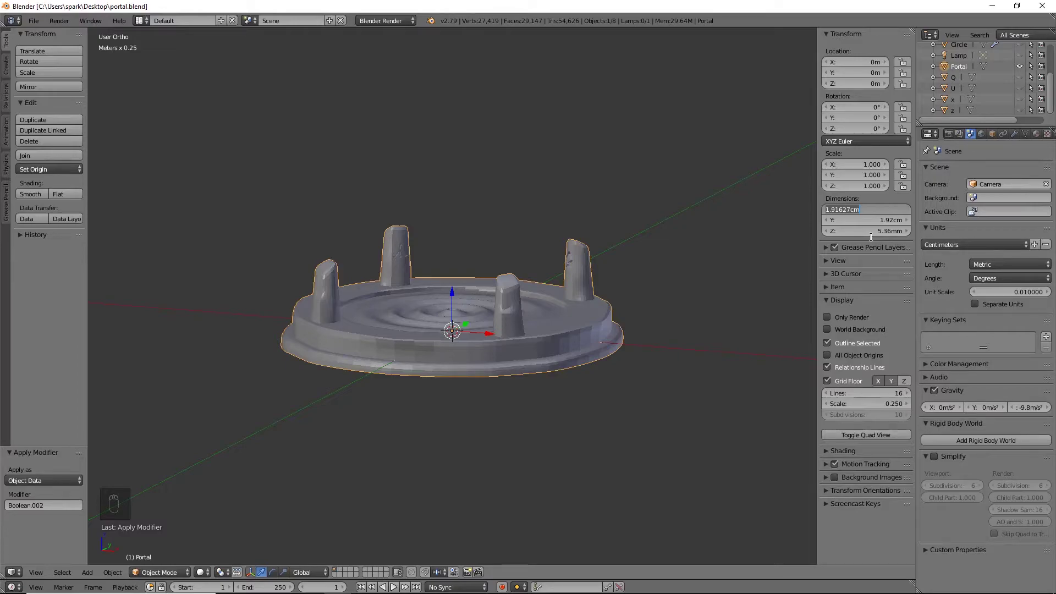
{"action": "type", "text": "5"}
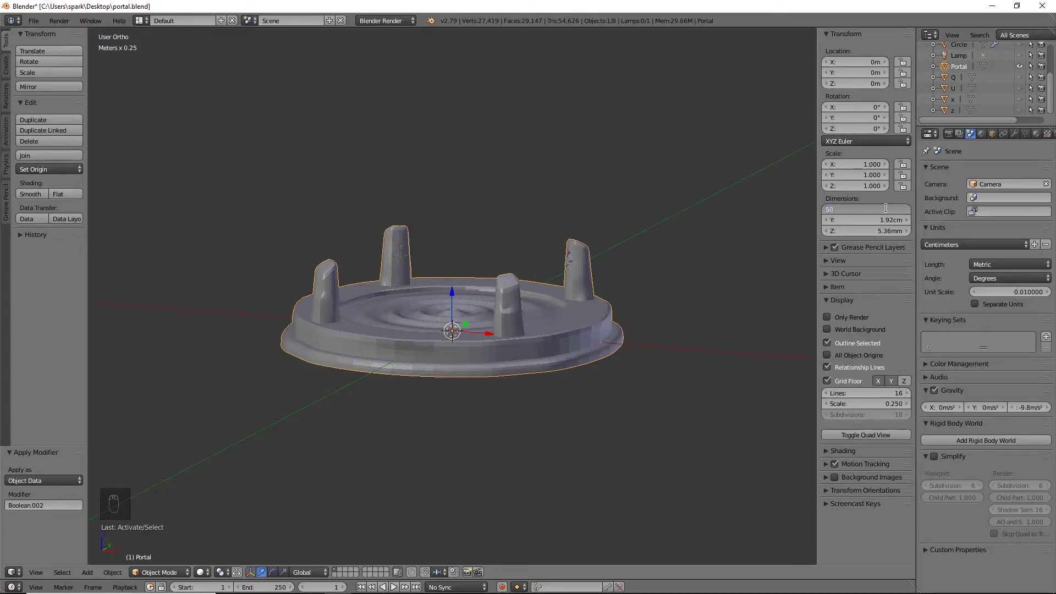
{"action": "type", "text": "0"}
{"action": "key", "text": "BackSpace"}
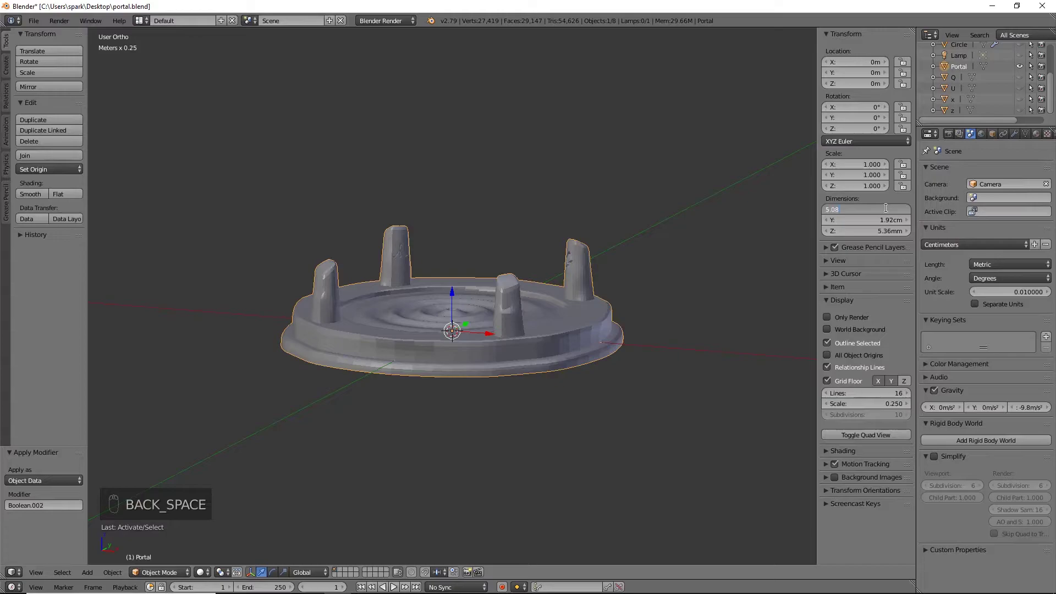
{"action": "key", "text": "Return"}
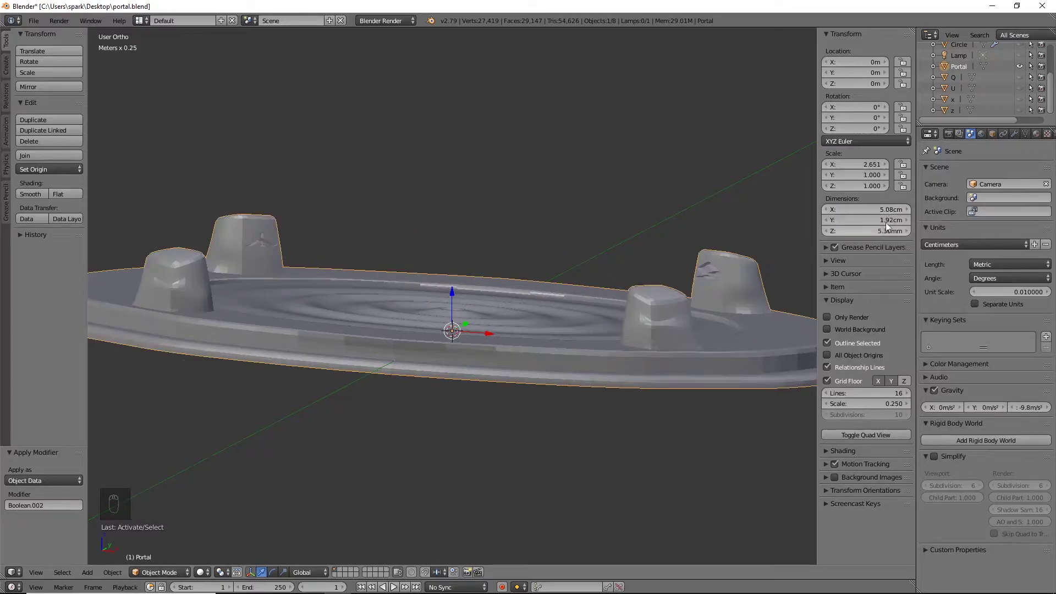
{"action": "left_click", "coordinate": [884, 219]}
{"action": "type", "text": "50"}
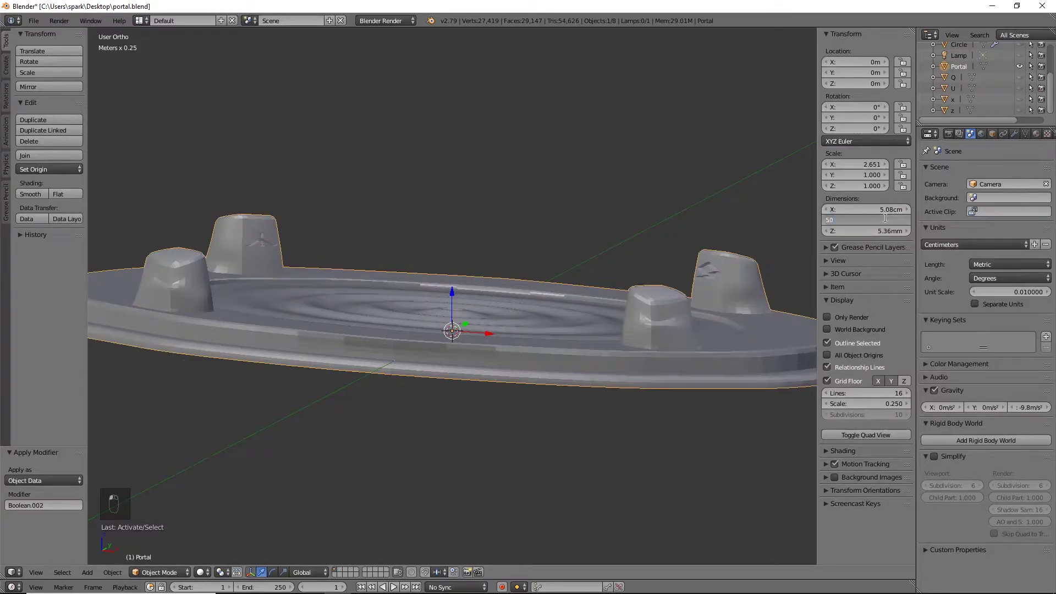
{"action": "type", "text": ".8"}
{"action": "key", "text": "BackSpace"}
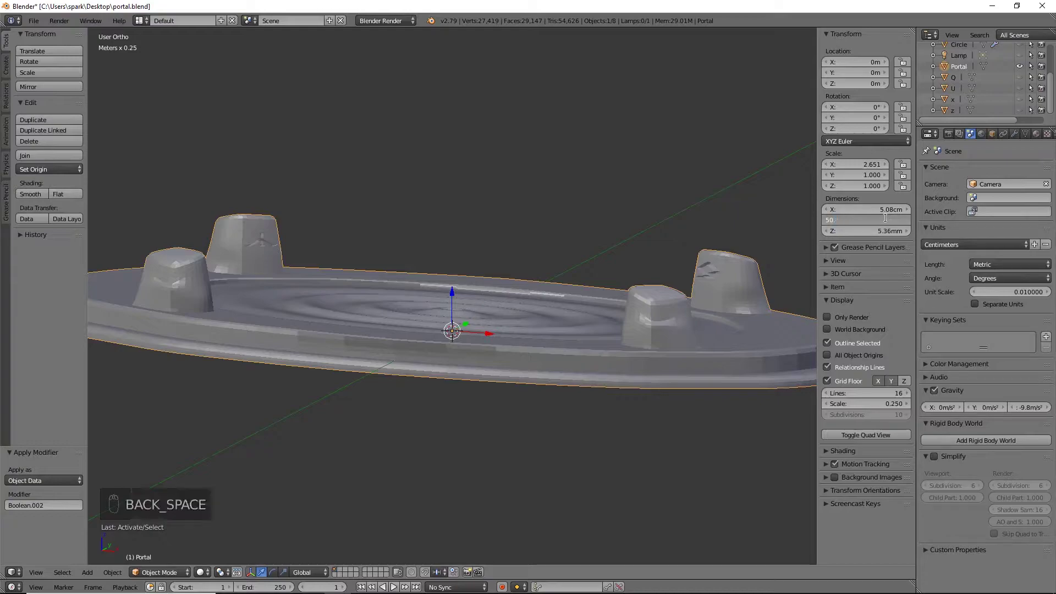
{"action": "type", "text": "cm"}
{"action": "key", "text": "Return"}
Step: Set the portal's Z dimension to 1.36 cm and save the file
{"action": "left_click", "coordinate": [880, 229]}
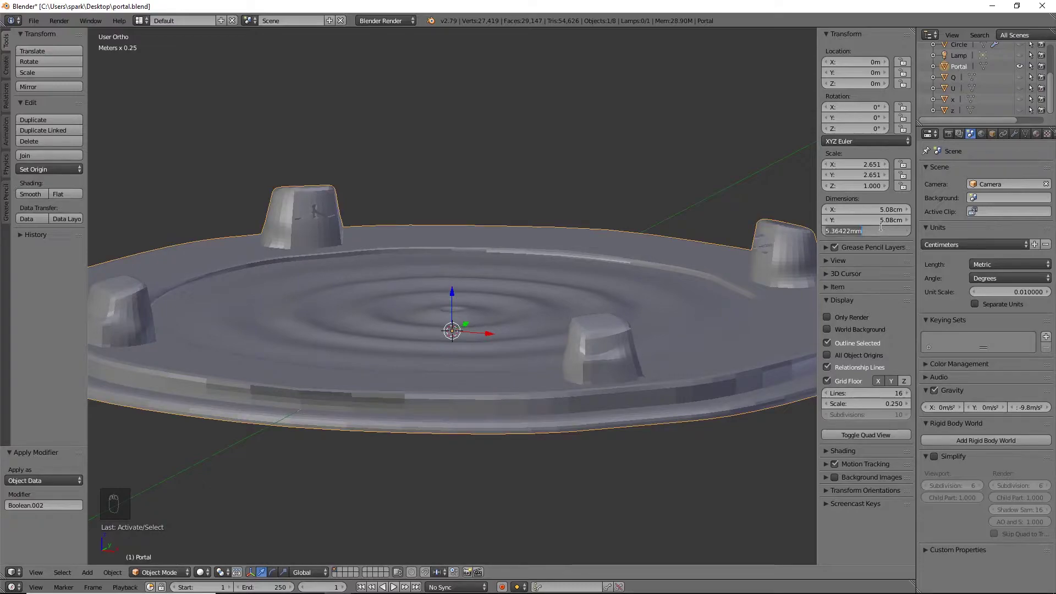
{"action": "type", "text": "1.36cm"}
{"action": "key", "text": "Return"}
{"action": "scroll", "coordinate": [770, 248], "scroll_direction": "down", "scroll_amount": 5}
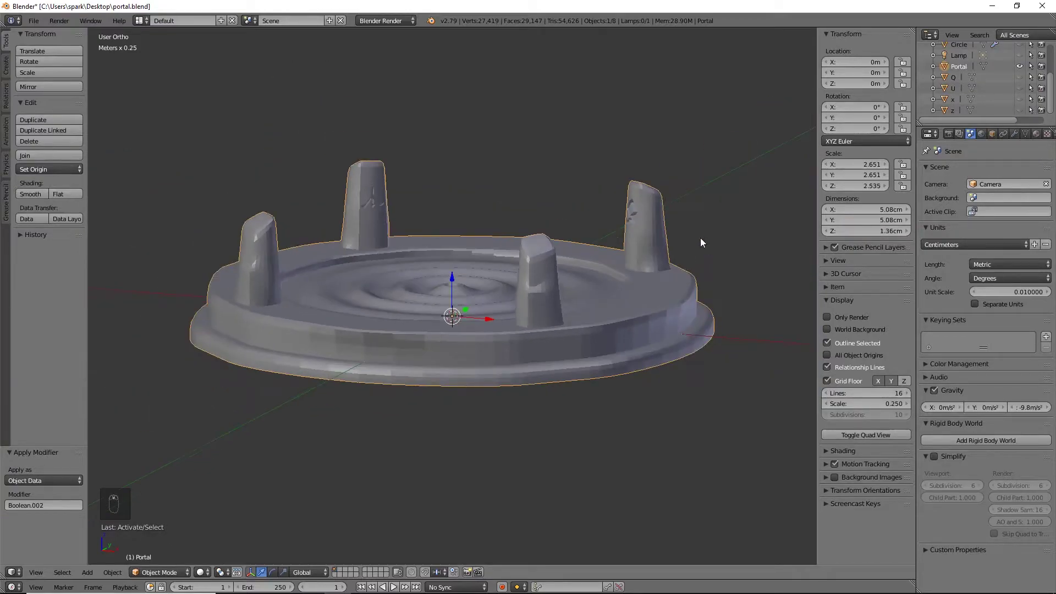
{"action": "scroll", "coordinate": [655, 233], "scroll_direction": "up", "scroll_amount": 4}
{"action": "key", "text": "ctrl+s"}
{"action": "left_click", "coordinate": [655, 232]}
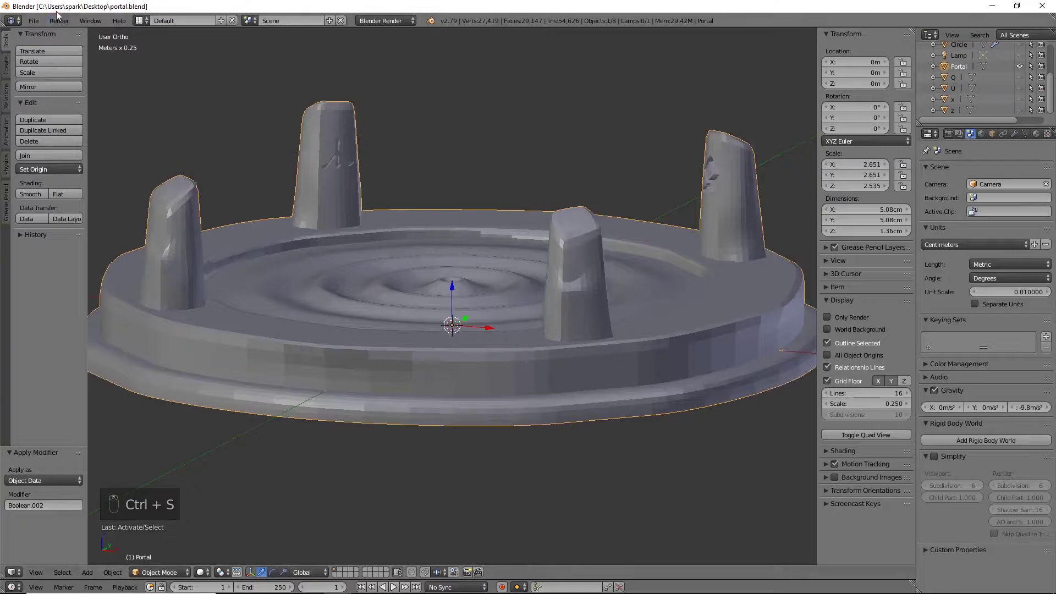
Step: Export the portal to the Desktop as portal.stl in STL format
{"action": "left_click", "coordinate": [36, 22]}
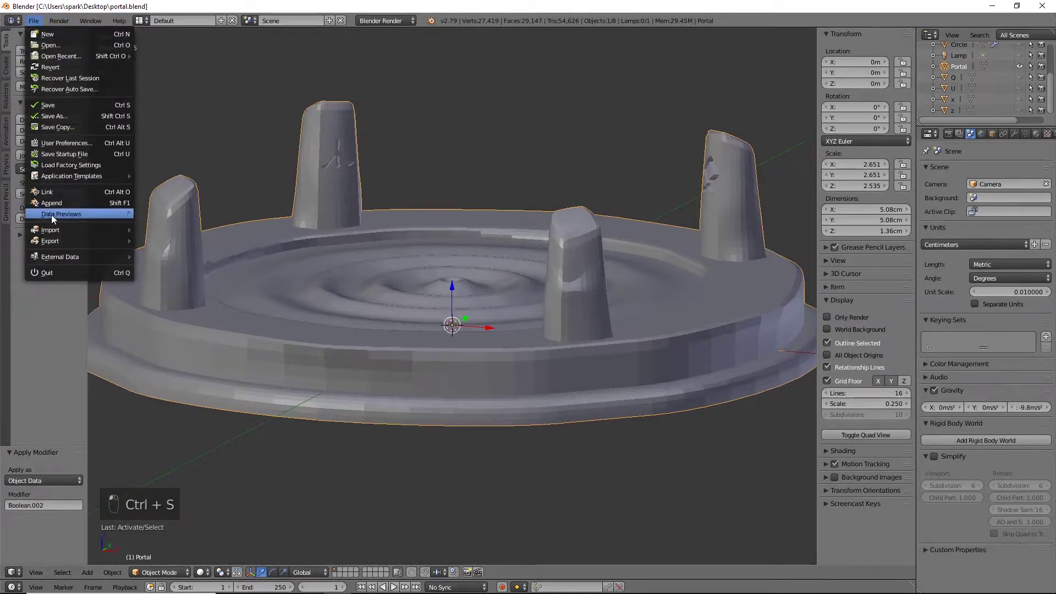
{"action": "mouse_move", "coordinate": [58, 238]}
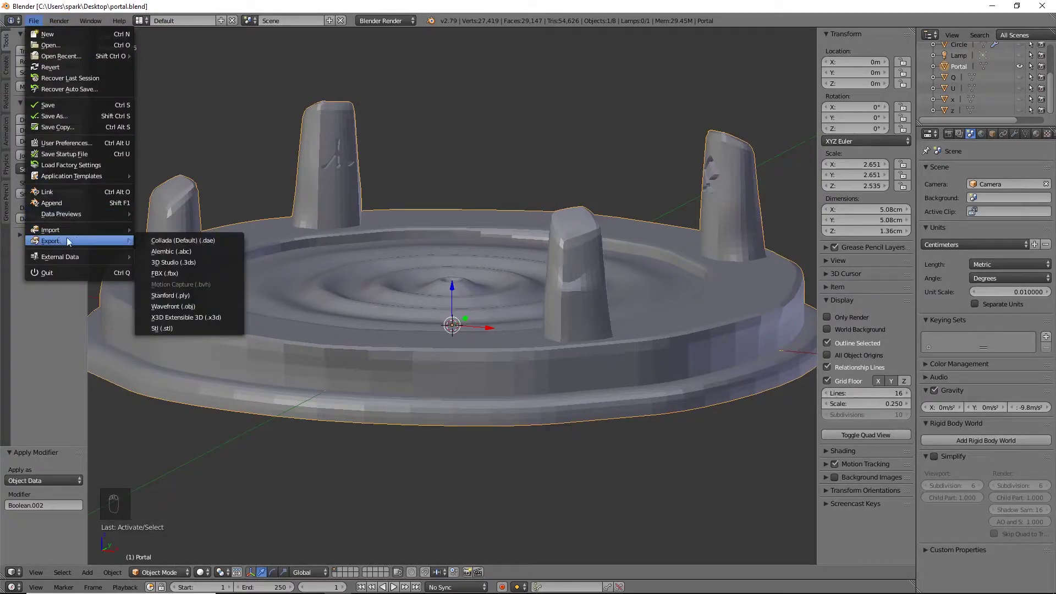
{"action": "left_click", "coordinate": [164, 330]}
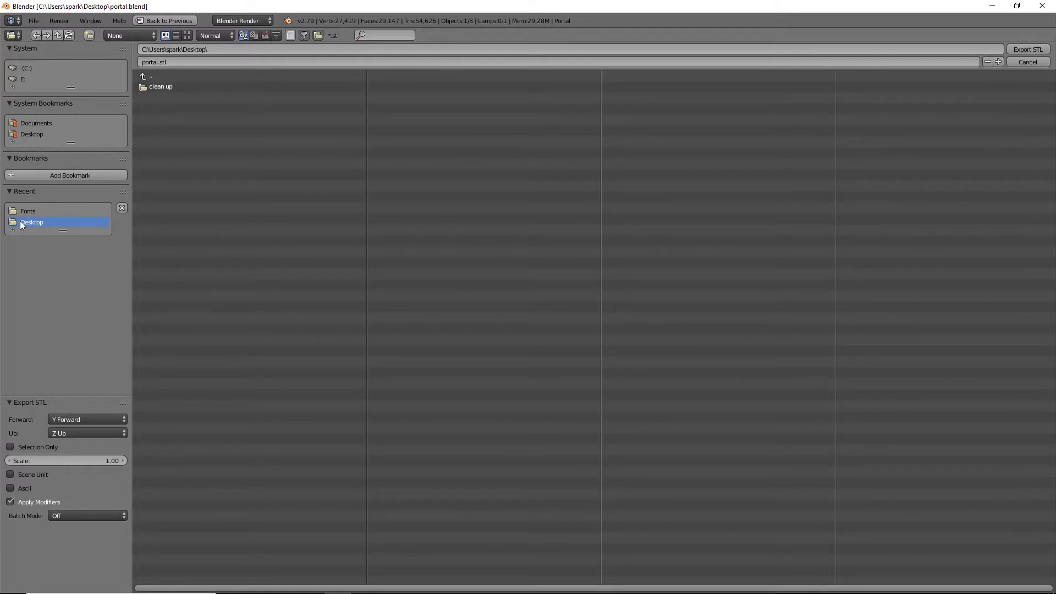
{"action": "key", "text": "Return"}
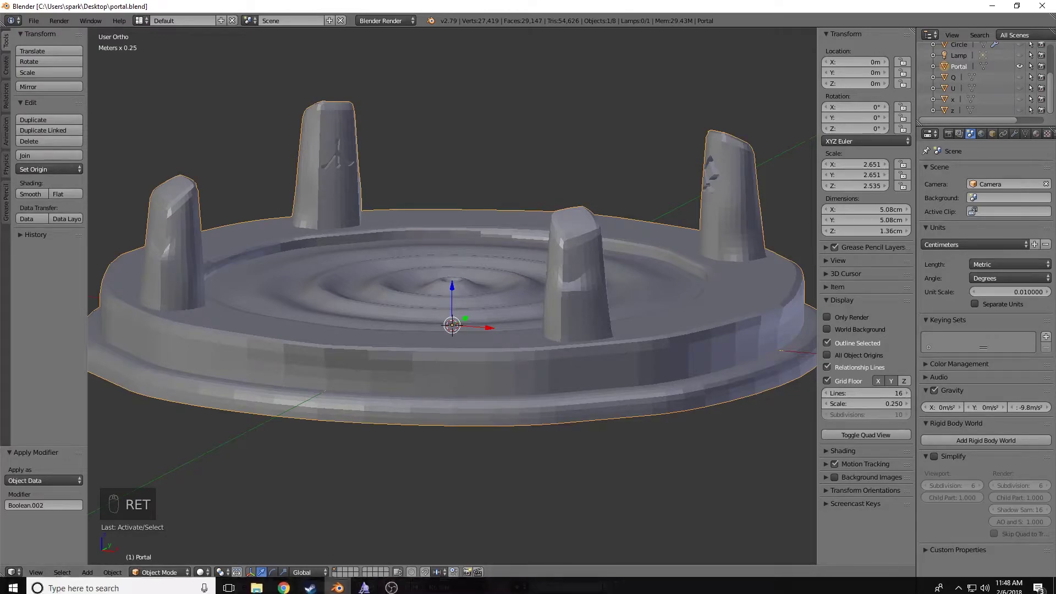
Step: Launch the M3D - Beta Edition printing software
{"action": "left_click", "coordinate": [13, 583]}
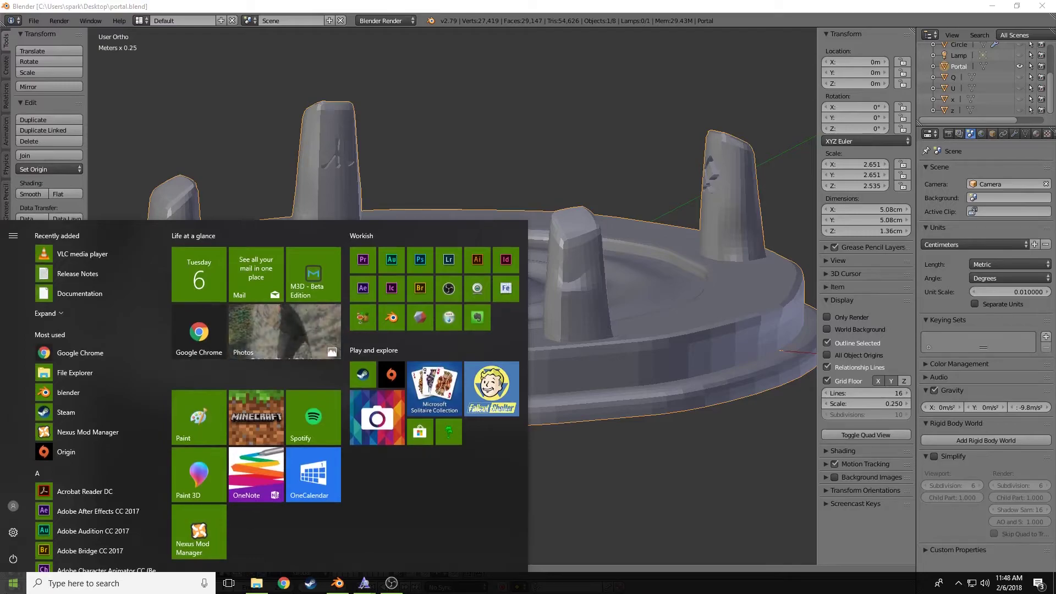
{"action": "left_click", "coordinate": [323, 285]}
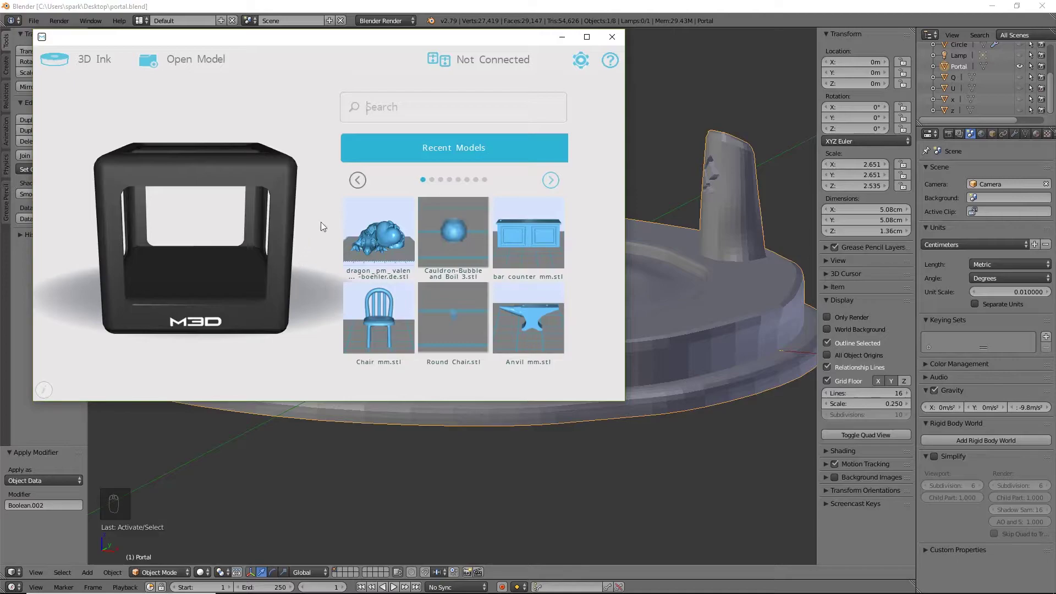
{"action": "left_click", "coordinate": [200, 63]}
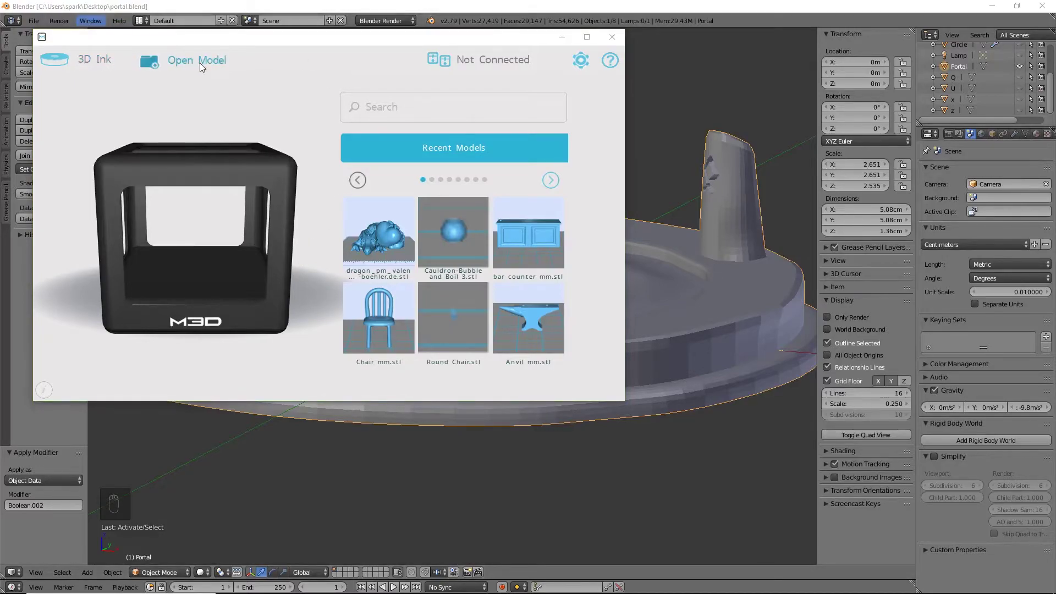
{"action": "left_click_drag", "start_coordinate": [212, 55], "coordinate": [476, 121]}
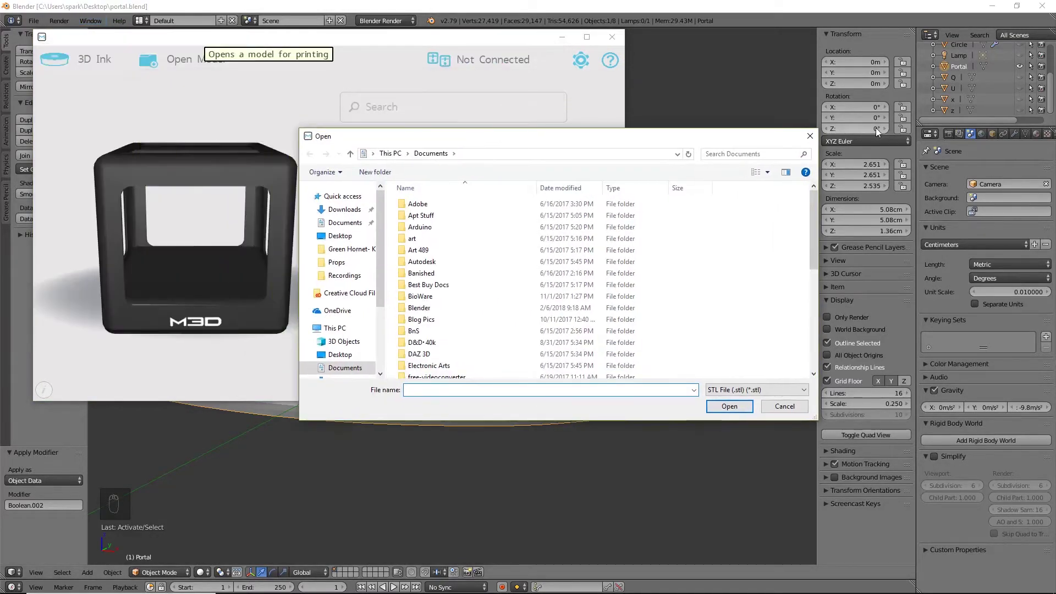
{"action": "left_click", "coordinate": [809, 131]}
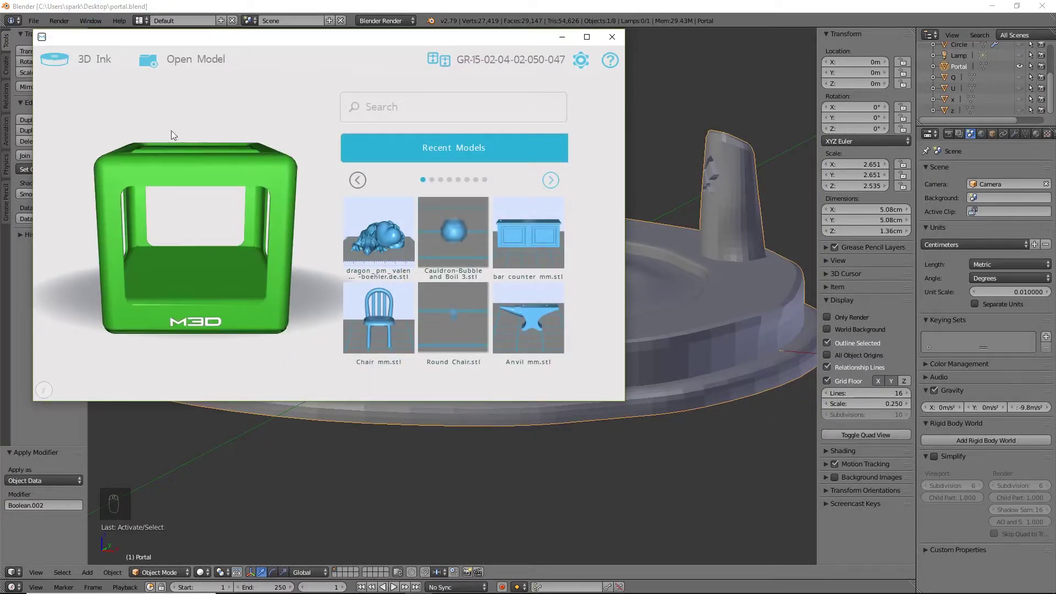
Step: Open the exported portal STL model from the Desktop for printing
{"action": "left_click", "coordinate": [163, 57]}
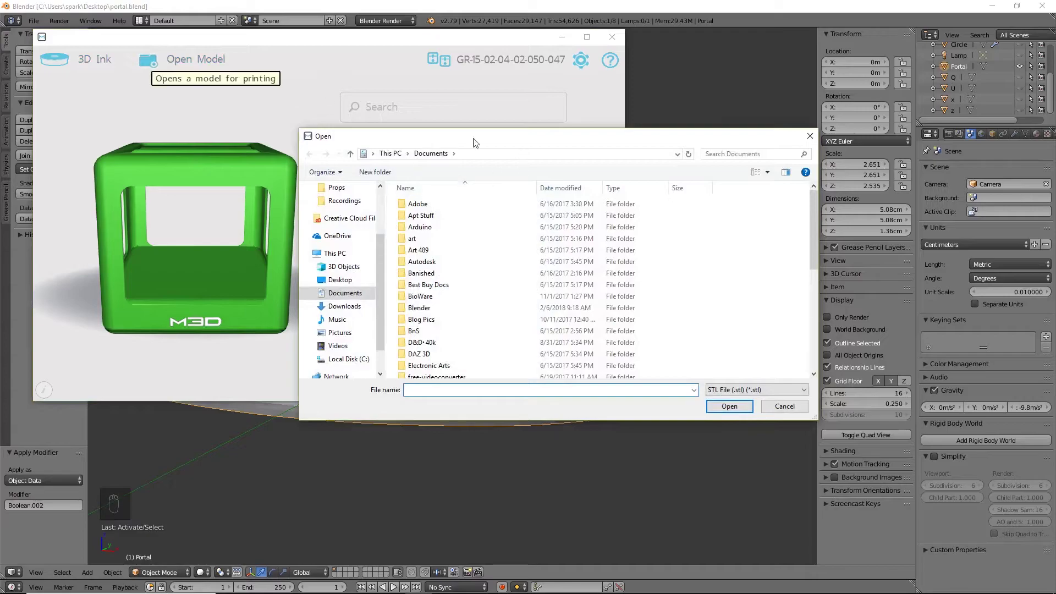
{"action": "scroll", "coordinate": [338, 297], "scroll_direction": "up", "scroll_amount": 2}
{"action": "left_click", "coordinate": [340, 354]}
{"action": "double_click", "coordinate": [493, 221]}
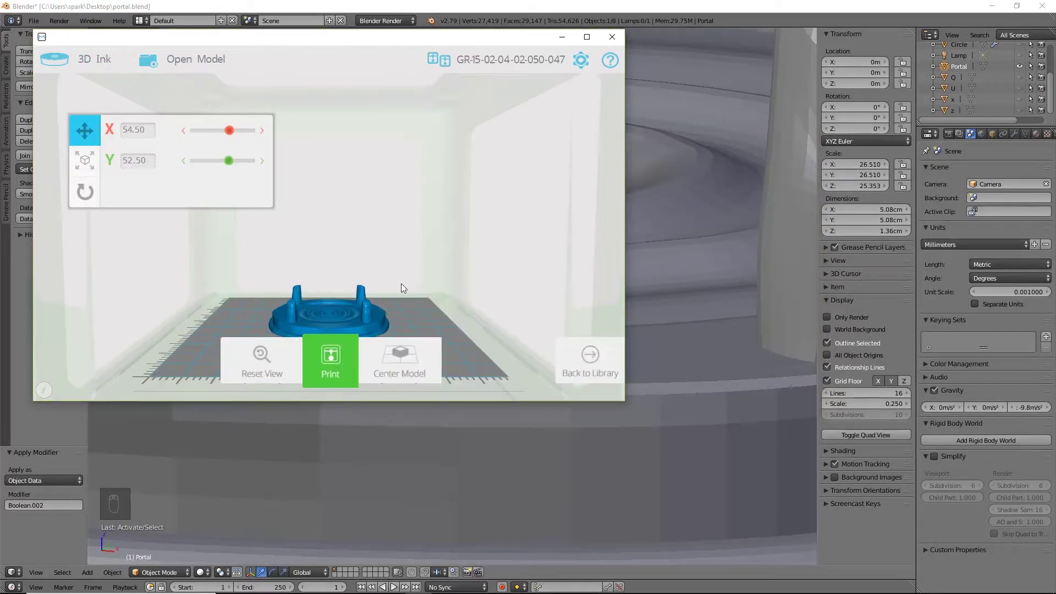
Step: Try shifting the portal across the print bed, center it again and check its placement from another angle
{"action": "left_click_drag", "start_coordinate": [361, 305], "coordinate": [422, 307]}
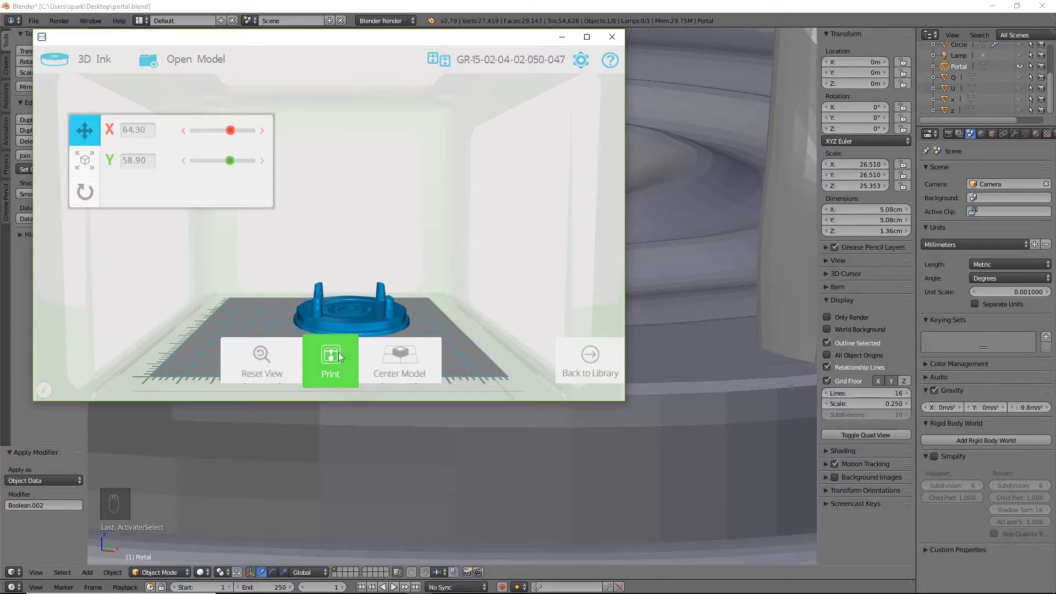
{"action": "left_click", "coordinate": [392, 362]}
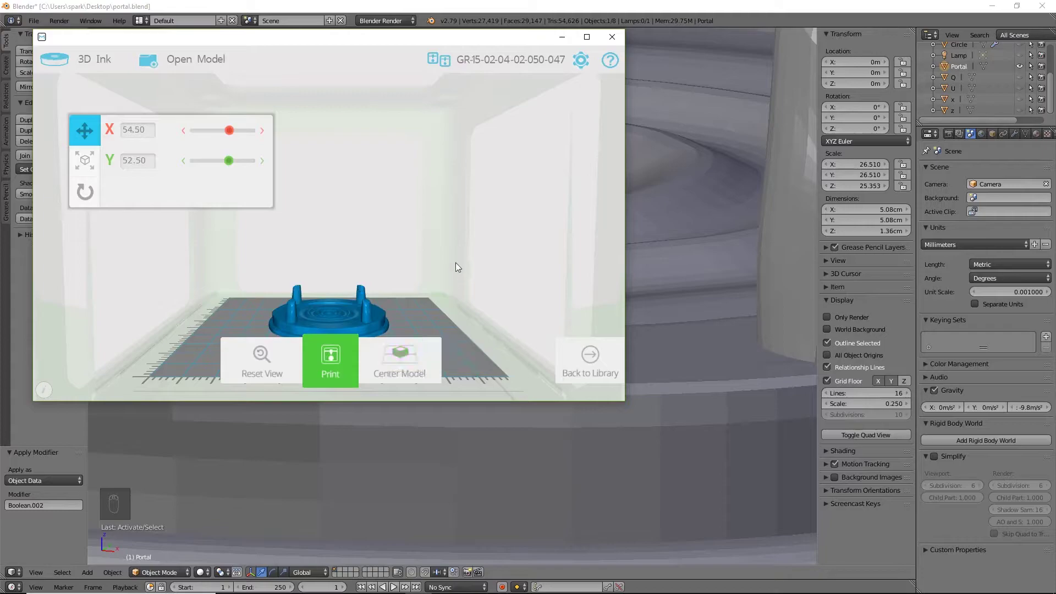
{"action": "mouse_move", "coordinate": [440, 312]}
{"action": "left_mouse_down"}
{"action": "mouse_move", "coordinate": [177, 282]}
{"action": "mouse_move", "coordinate": [616, 297]}
{"action": "mouse_move", "coordinate": [271, 304]}
{"action": "mouse_move", "coordinate": [490, 275]}
{"action": "mouse_move", "coordinate": [263, 285]}
{"action": "mouse_move", "coordinate": [474, 293]}
{"action": "mouse_move", "coordinate": [61, 286]}
{"action": "mouse_move", "coordinate": [522, 295]}
{"action": "mouse_move", "coordinate": [315, 306]}
{"action": "mouse_move", "coordinate": [135, 299]}
{"action": "mouse_move", "coordinate": [494, 272]}
{"action": "mouse_move", "coordinate": [588, 278]}
{"action": "mouse_move", "coordinate": [571, 278]}
{"action": "left_mouse_up"}
{"action": "mouse_move", "coordinate": [414, 311]}
{"action": "left_mouse_down"}
{"action": "mouse_move", "coordinate": [329, 293]}
{"action": "mouse_move", "coordinate": [410, 372]}
{"action": "left_mouse_up"}
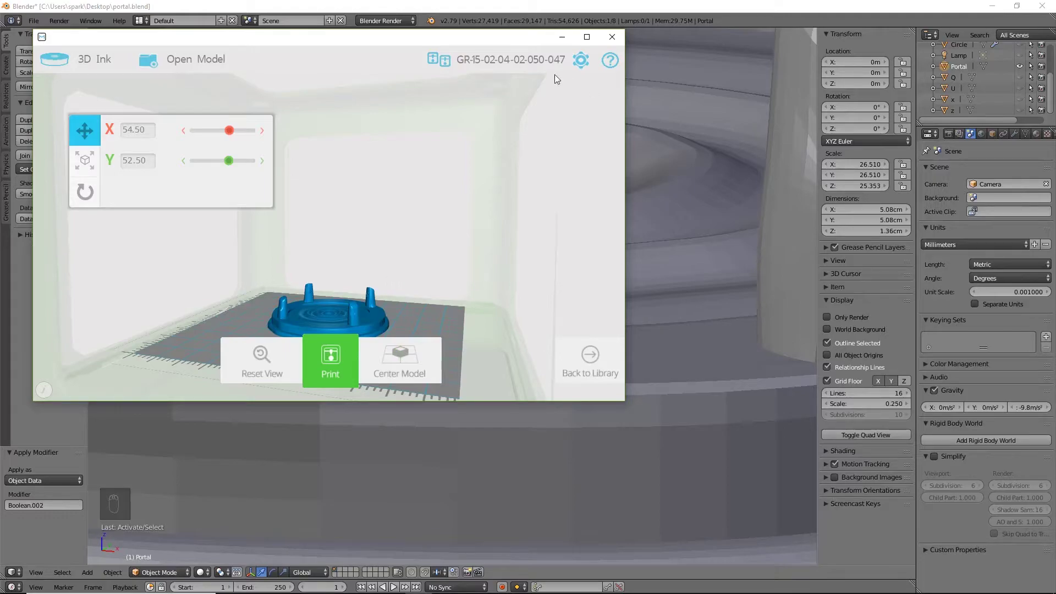
Step: Open the print settings and choose High Quality print quality with Low (Faster) fill density
{"action": "left_click", "coordinate": [336, 353]}
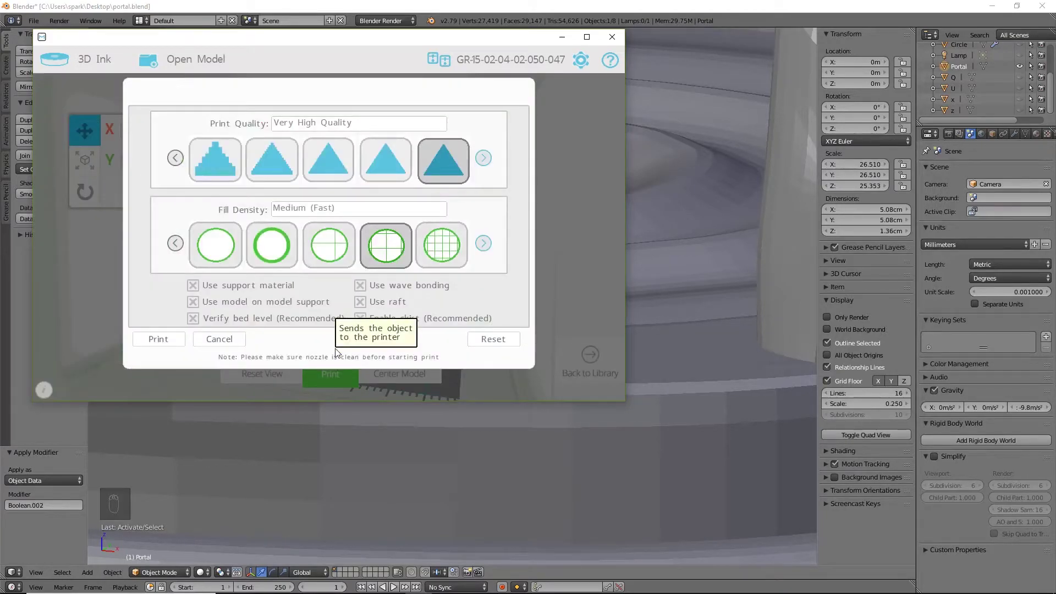
{"action": "left_click", "coordinate": [390, 168]}
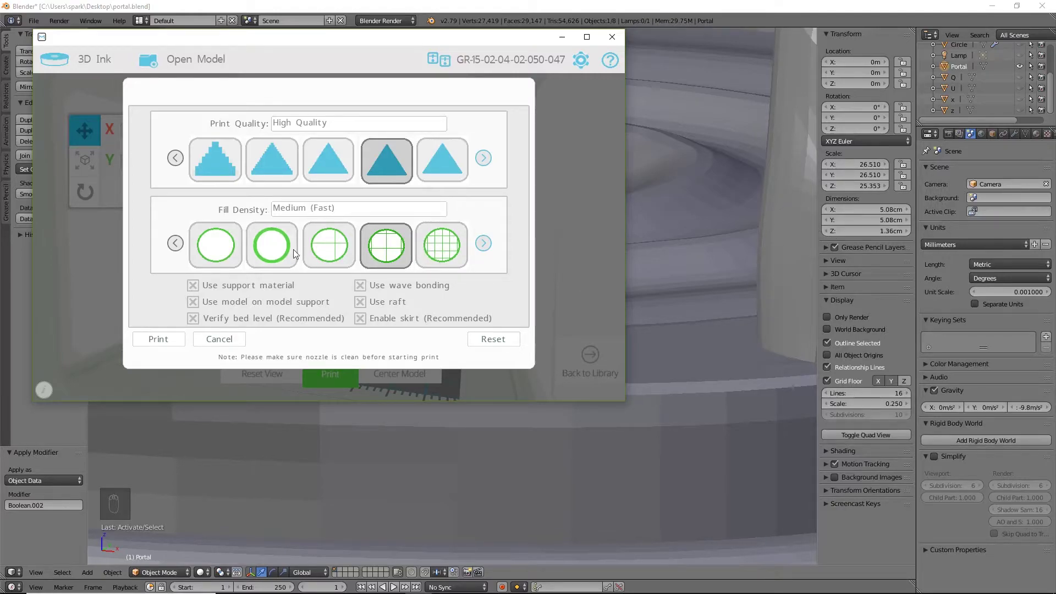
{"action": "left_click", "coordinate": [339, 259]}
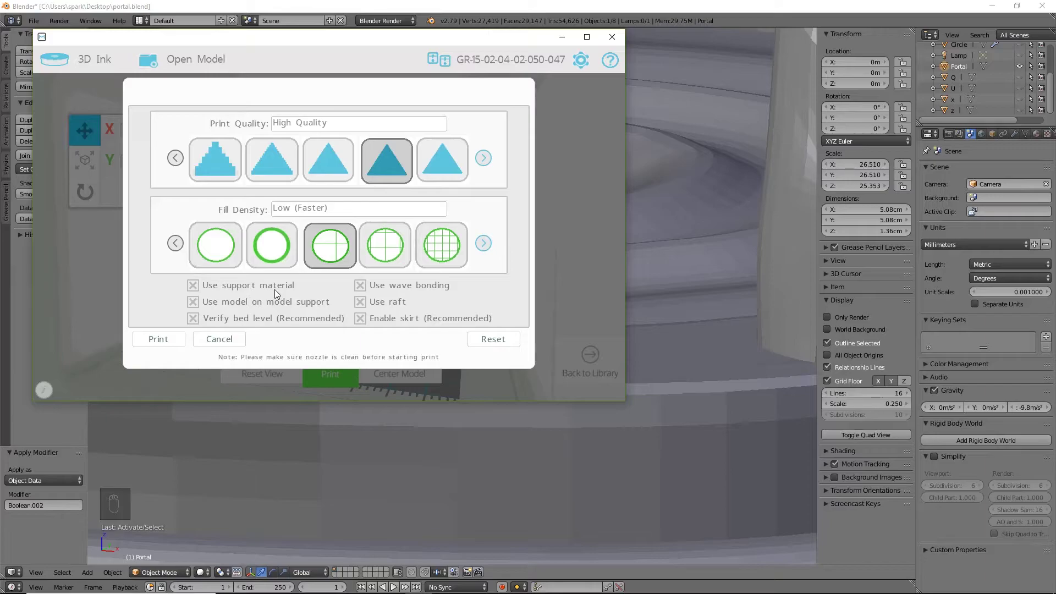
Step: Switch to Blender to examine a rune carved into a post up close, and return to the M3D print settings
{"action": "left_click", "coordinate": [734, 4]}
{"action": "scroll", "coordinate": [602, 189], "scroll_direction": "down", "scroll_amount": 5}
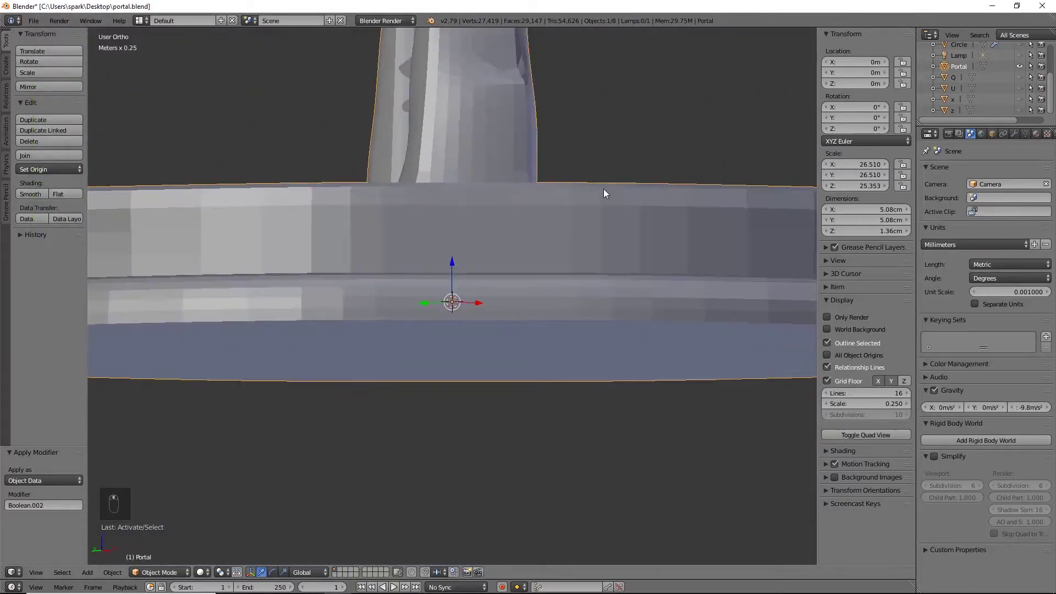
{"action": "key", "text": "KP_Decimal"}
{"action": "scroll", "coordinate": [525, 261], "scroll_direction": "up", "scroll_amount": 10}
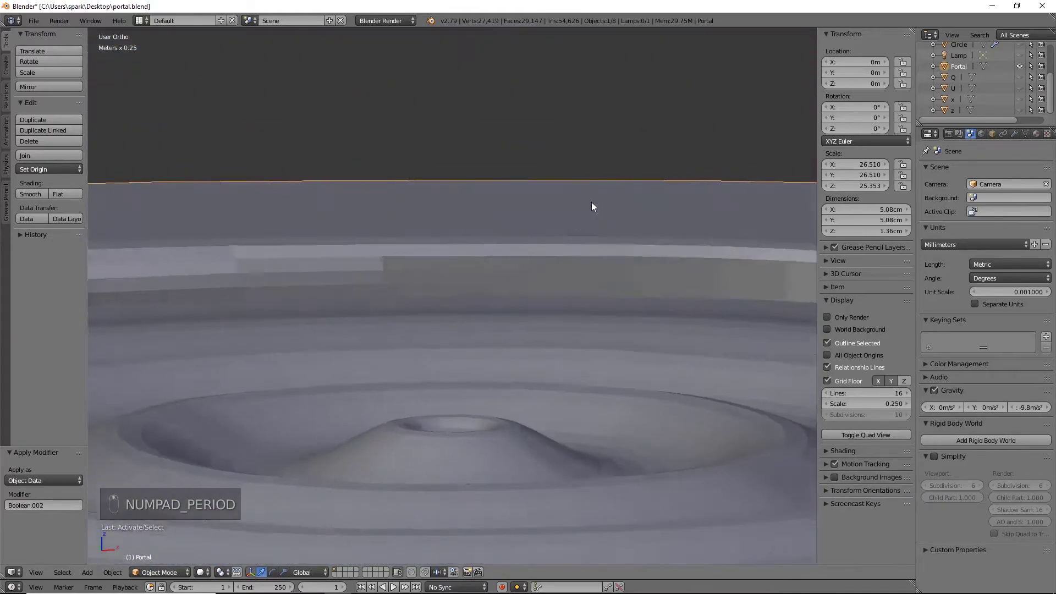
{"action": "middle_click_drag", "start_coordinate": [591, 202], "coordinate": [442, 481]}
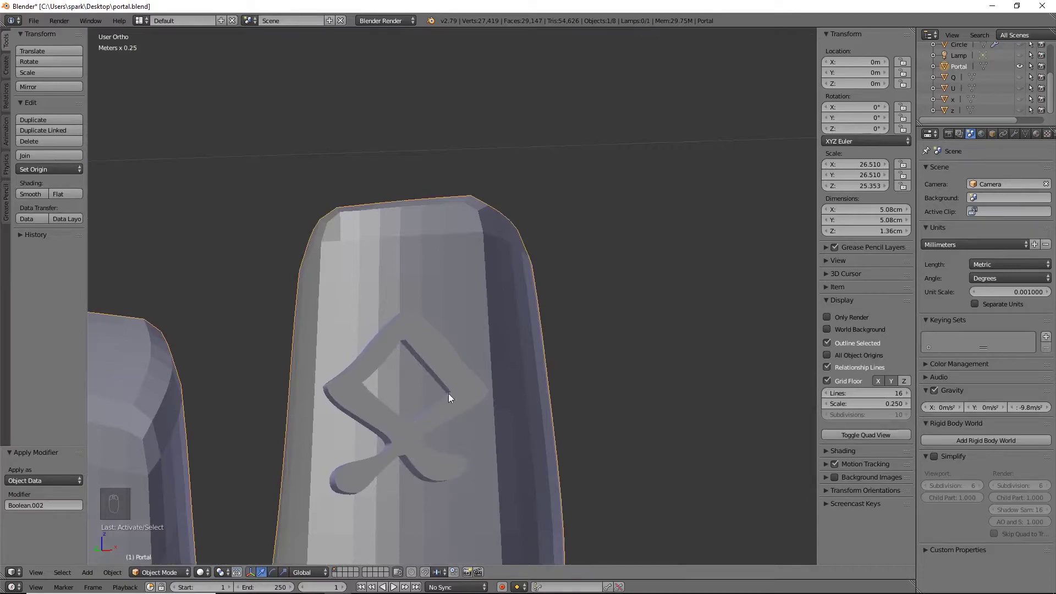
{"action": "mouse_move", "coordinate": [395, 592]}
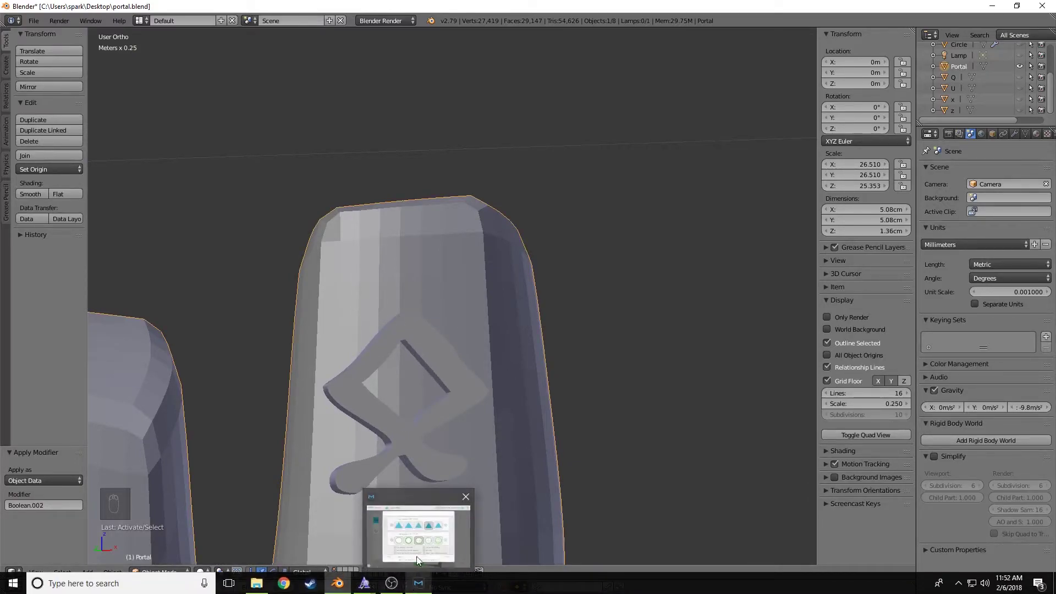
{"action": "left_click", "coordinate": [417, 553]}
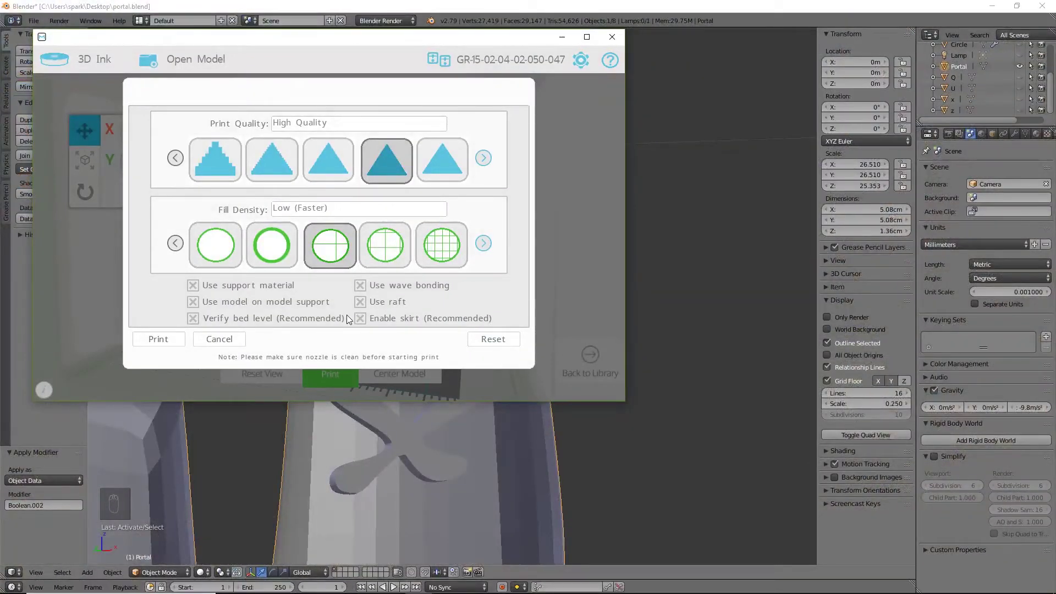